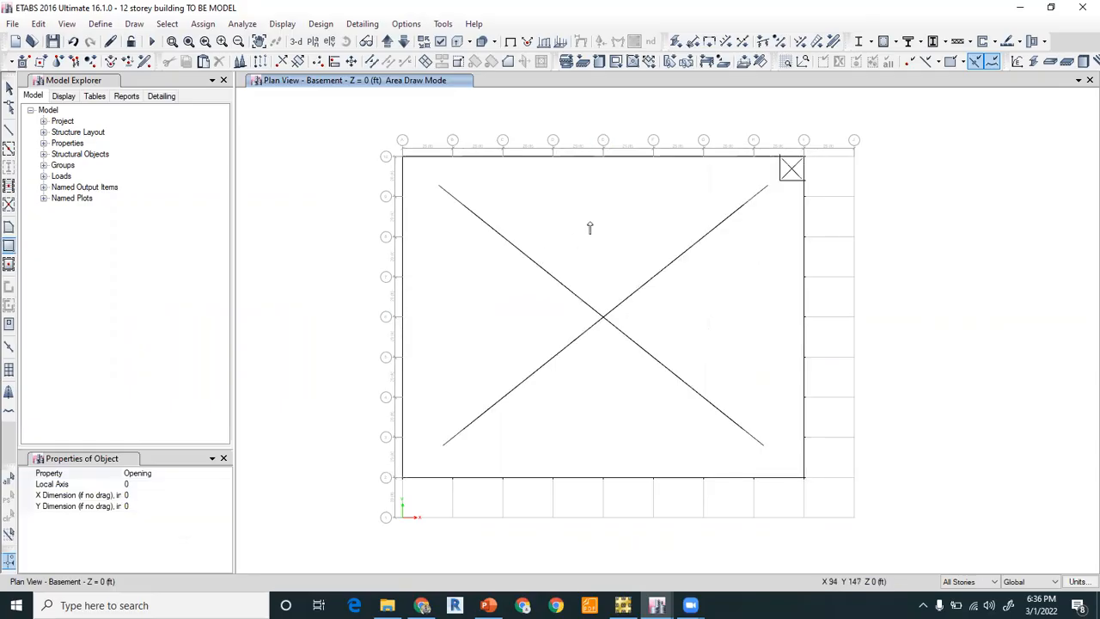
# - Undo the large opening on the Basement plan and draw a rectangular SLAB 6" area over all the column points instead
pyautogui.hotkey('ctrl', 'z')
pyautogui.click(176, 473)
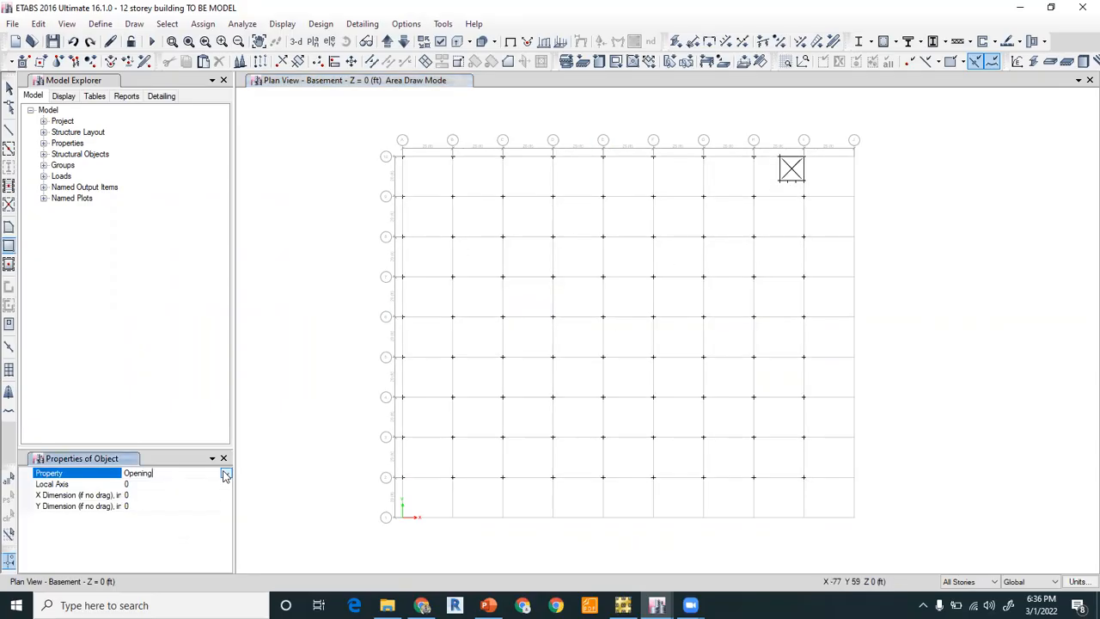
pyautogui.click(225, 472)
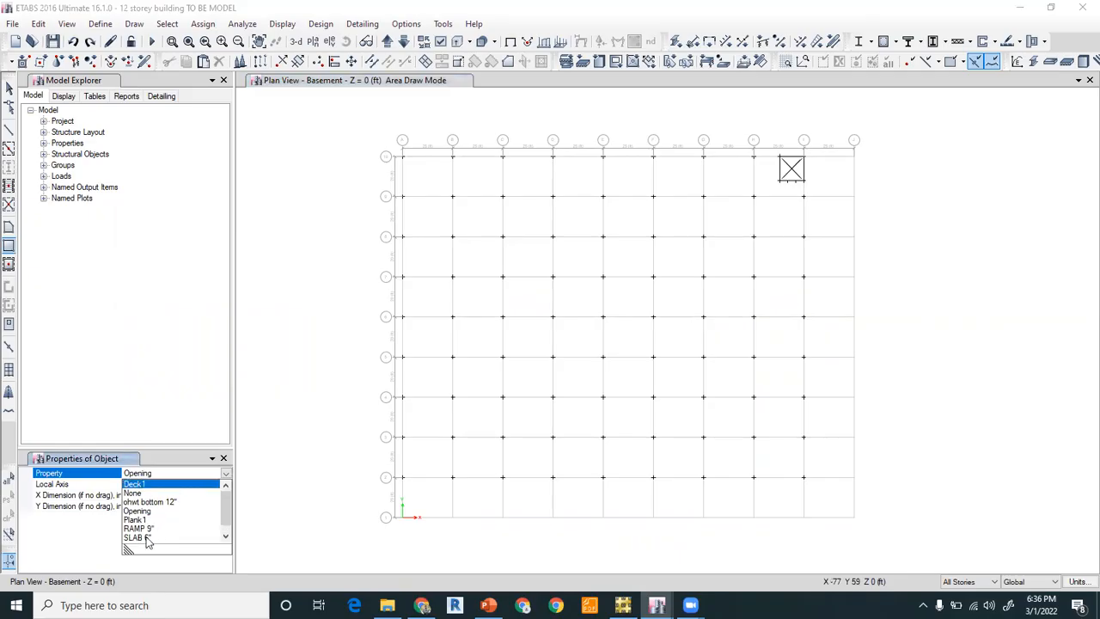
pyautogui.click(134, 537)
pyautogui.moveTo(402, 155); pyautogui.dragTo(802, 482)
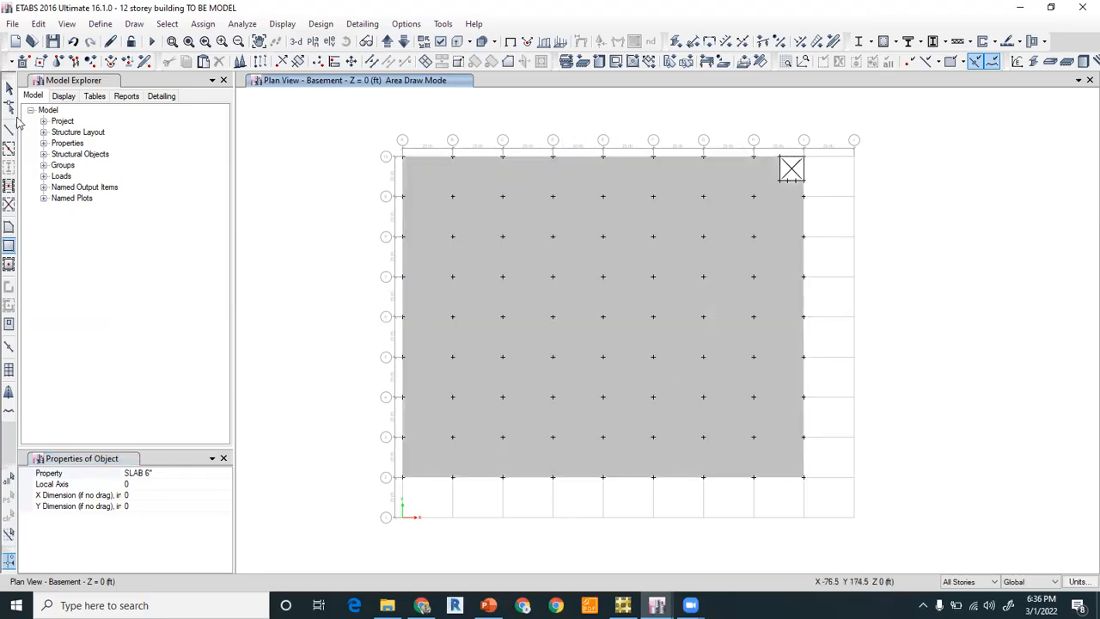
pyautogui.click(8, 89)
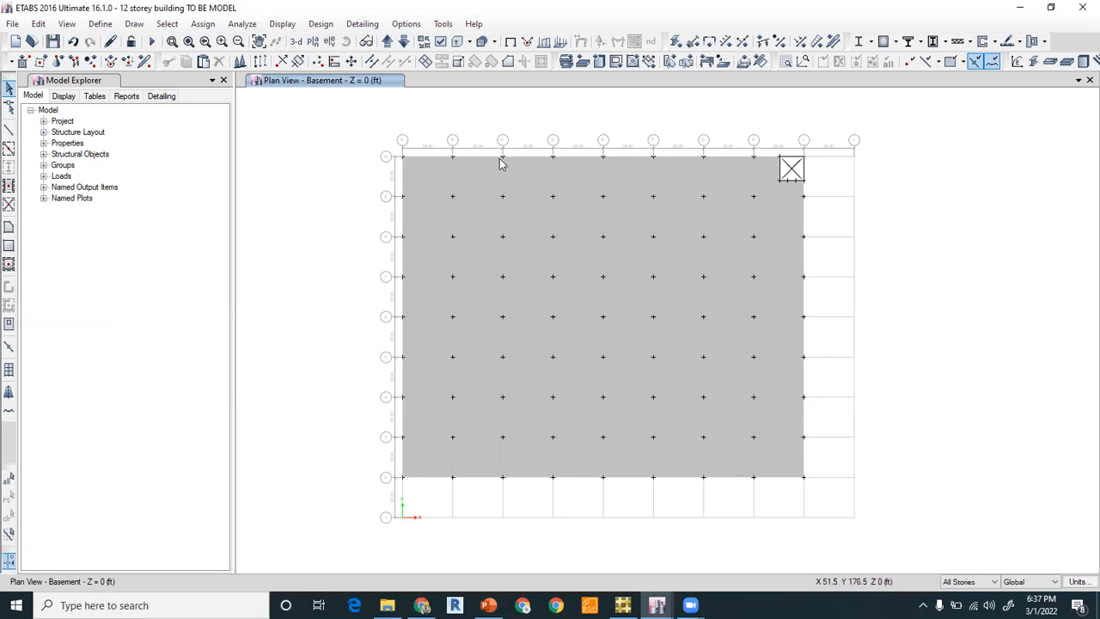
# - Expand the large basement slab outward past the outer grid lines with an Expand/Shrink Shells offset
pyautogui.click(541, 180)
pyautogui.click(39, 24)
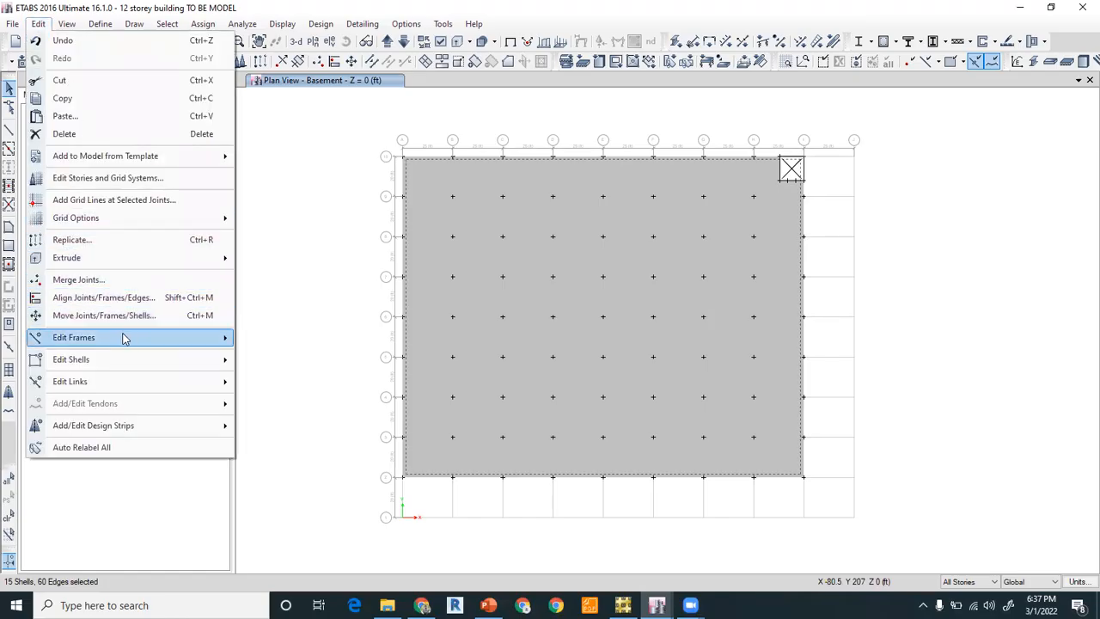
pyautogui.moveTo(108, 365)
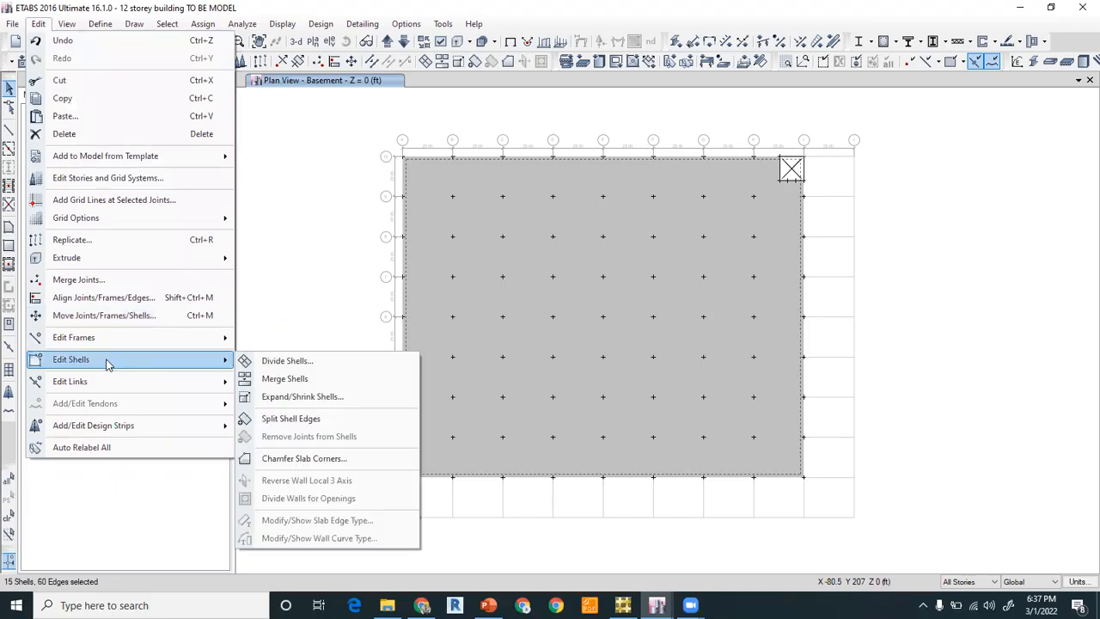
pyautogui.click(284, 397)
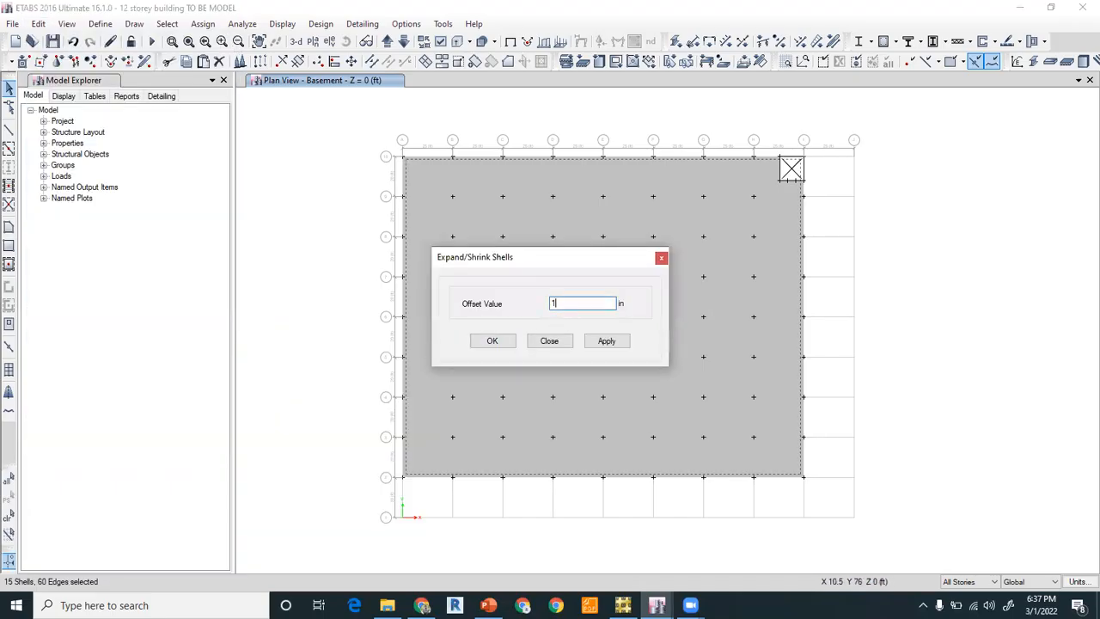
pyautogui.click(493, 342)
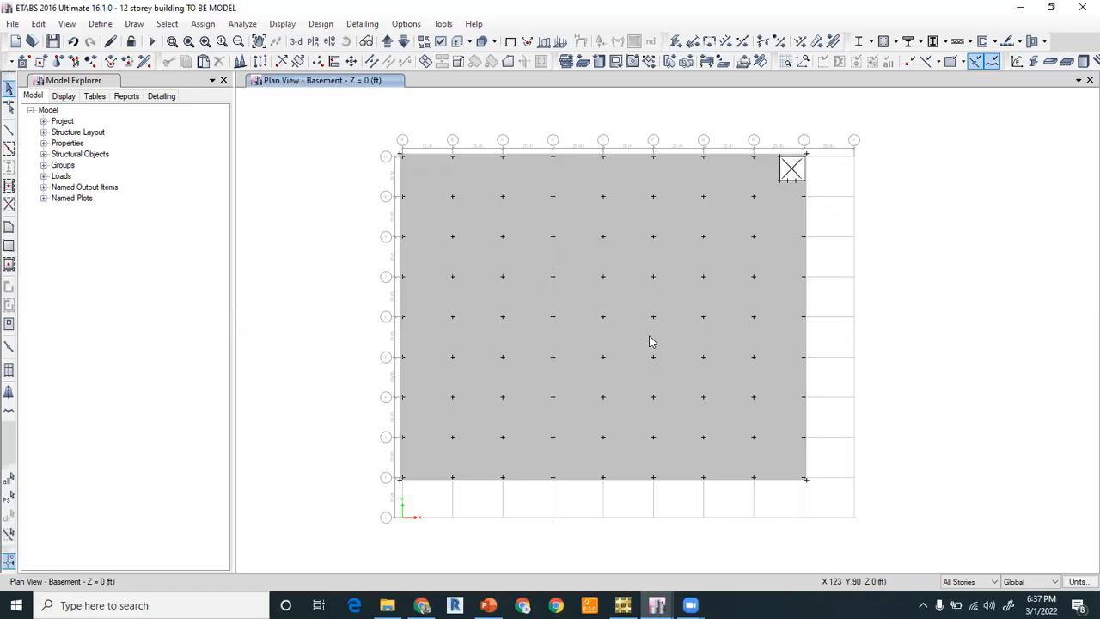
# - Add a new slab section property and name it raft 36"
pyautogui.click(107, 27)
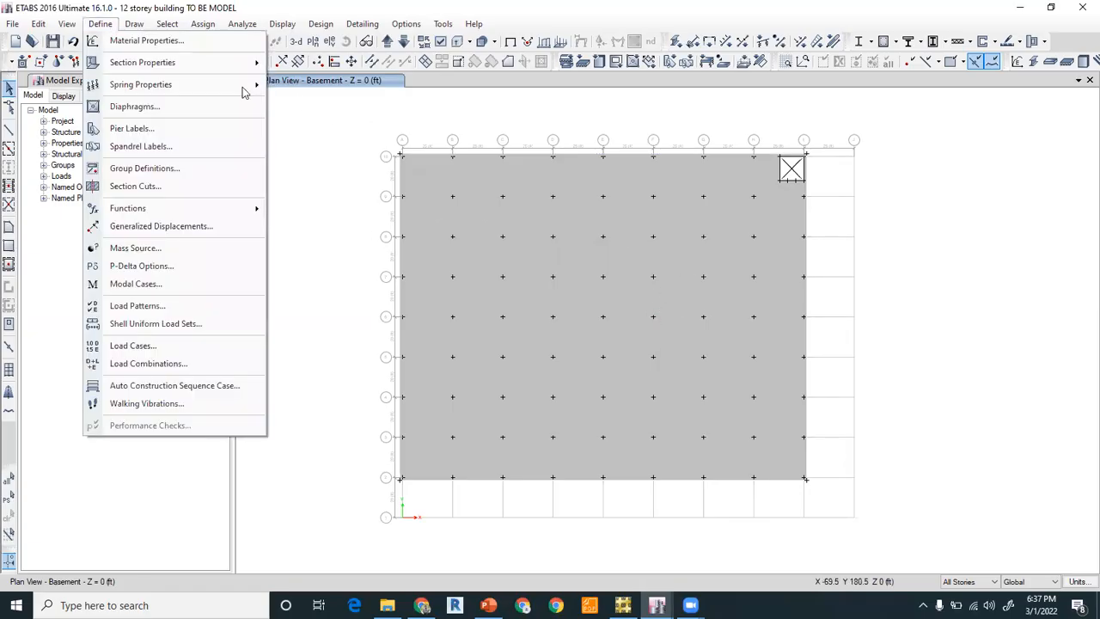
pyautogui.moveTo(170, 65)
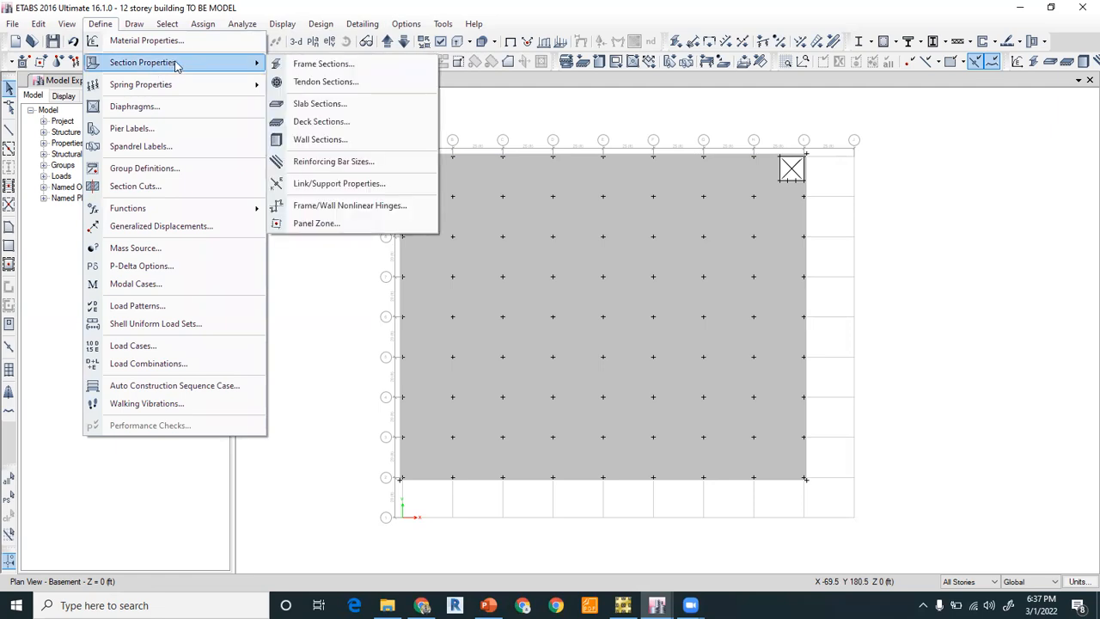
pyautogui.click(325, 104)
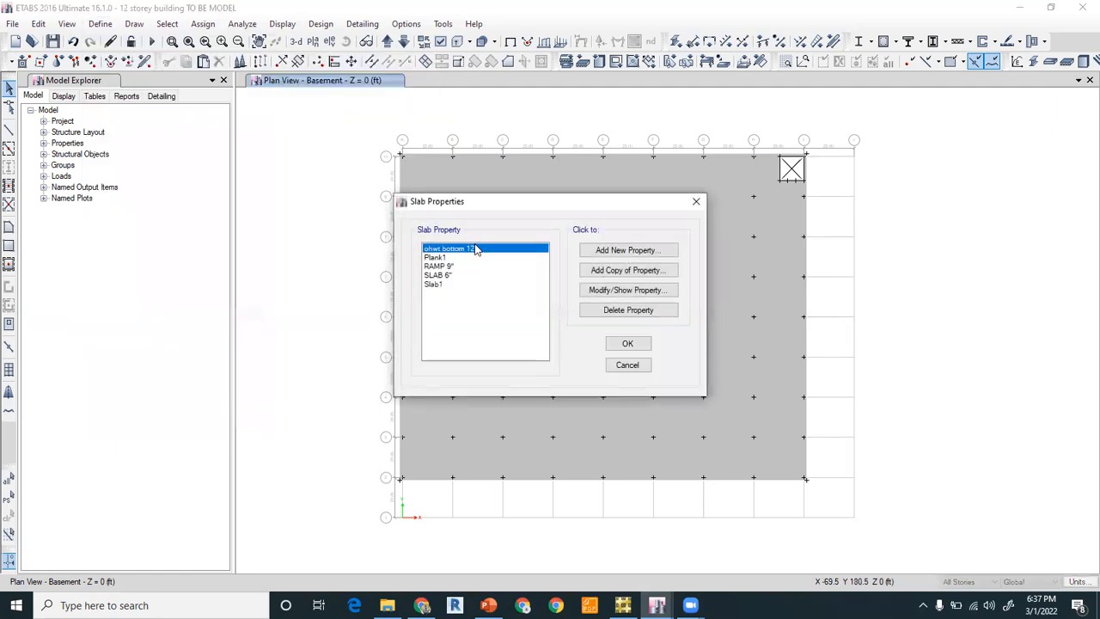
pyautogui.click(623, 250)
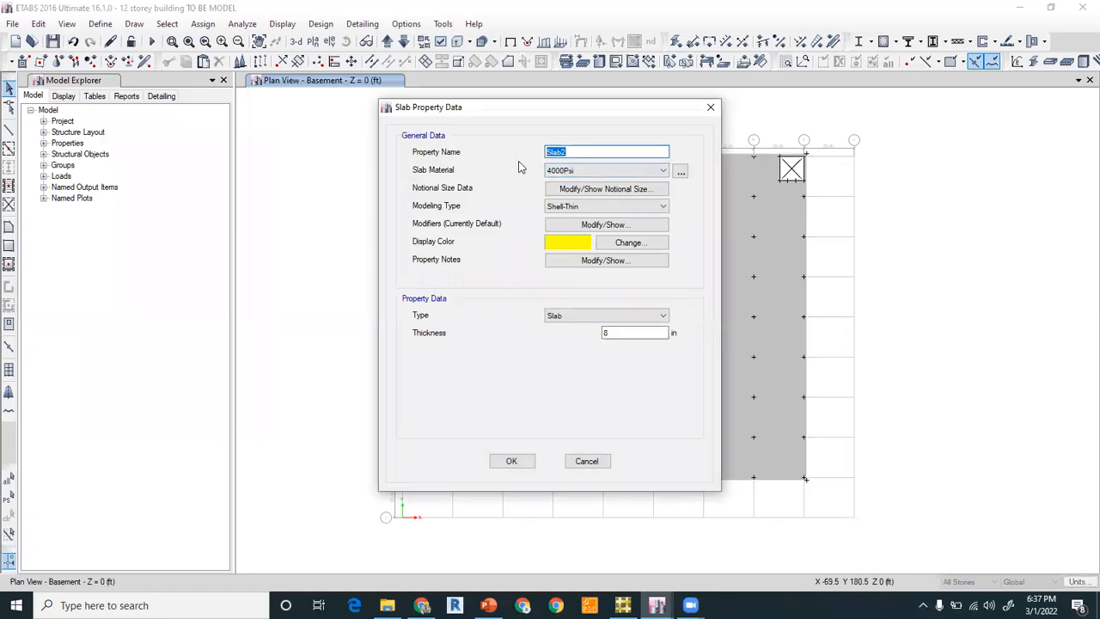
pyautogui.write('raft 36"')
# - Open a blank Excel workbook and calculate the raft thickness in inches with =3*12 in cell L11
pyautogui.click(154, 606)
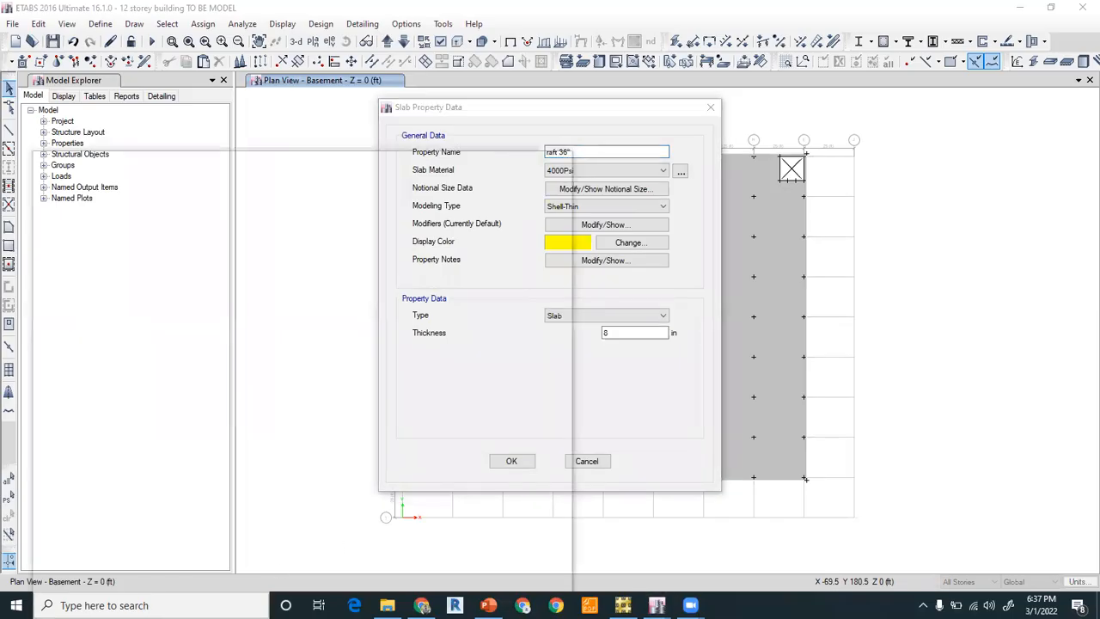
pyautogui.write('excel')
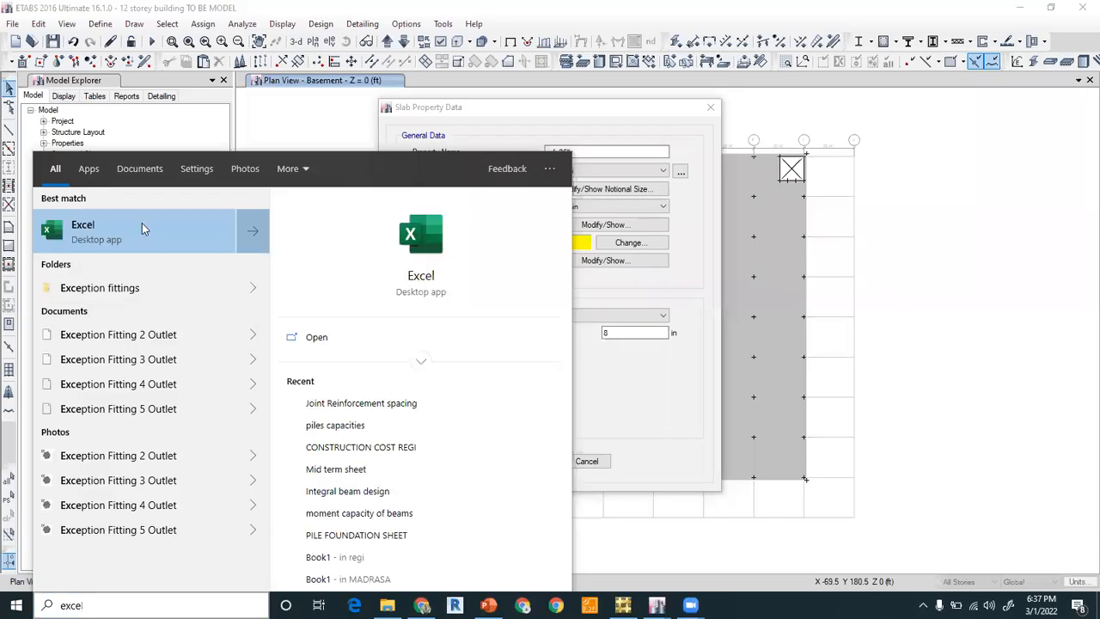
pyautogui.click(142, 225)
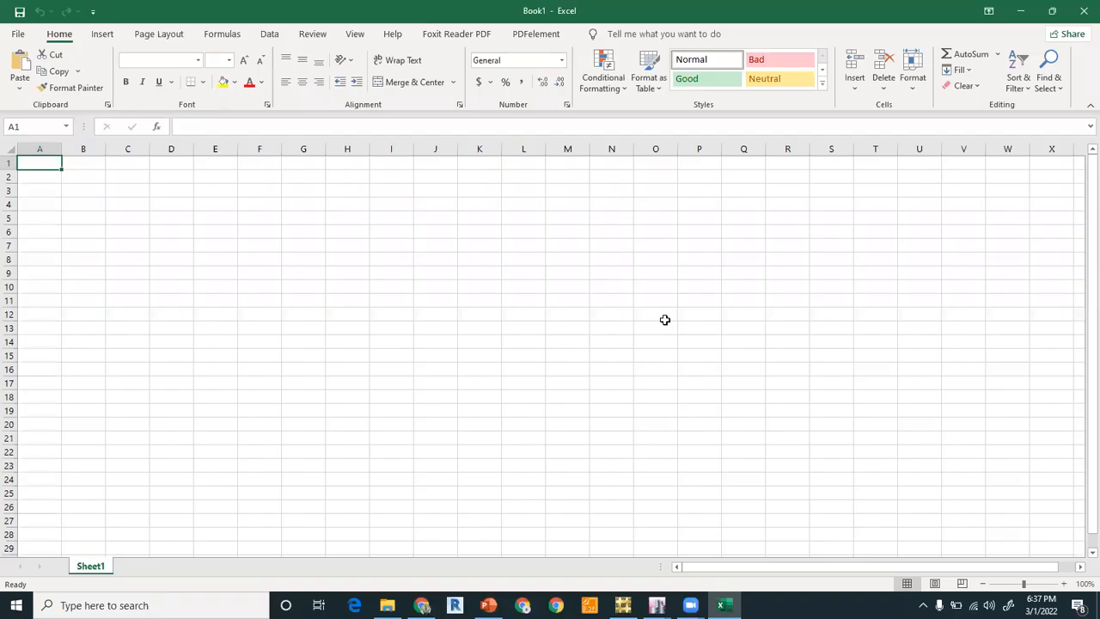
pyautogui.click(523, 287)
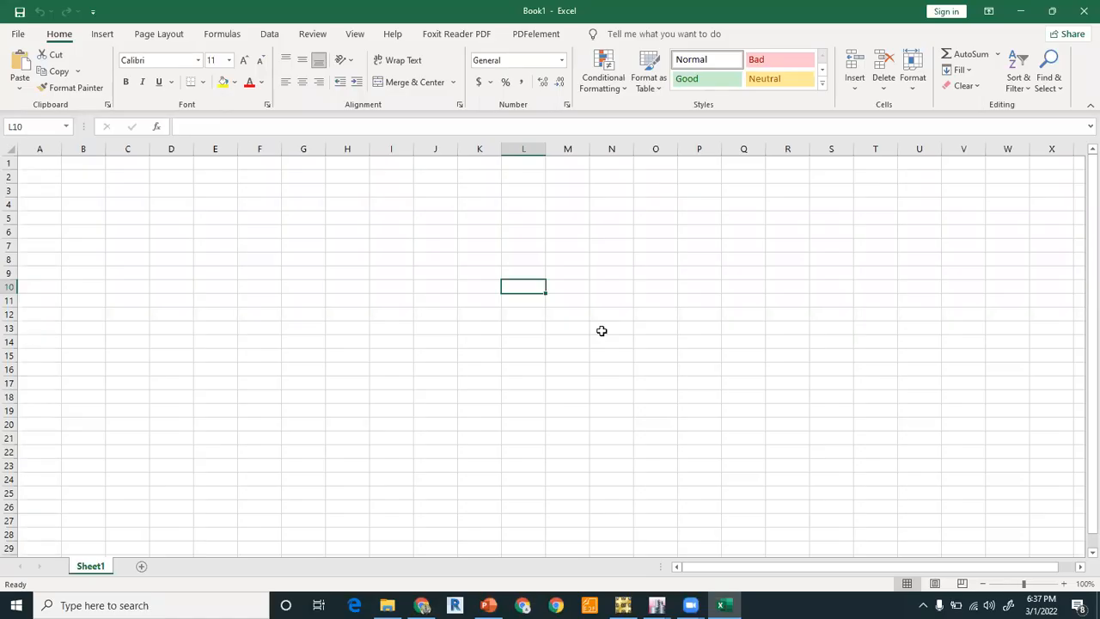
pyautogui.write('1')
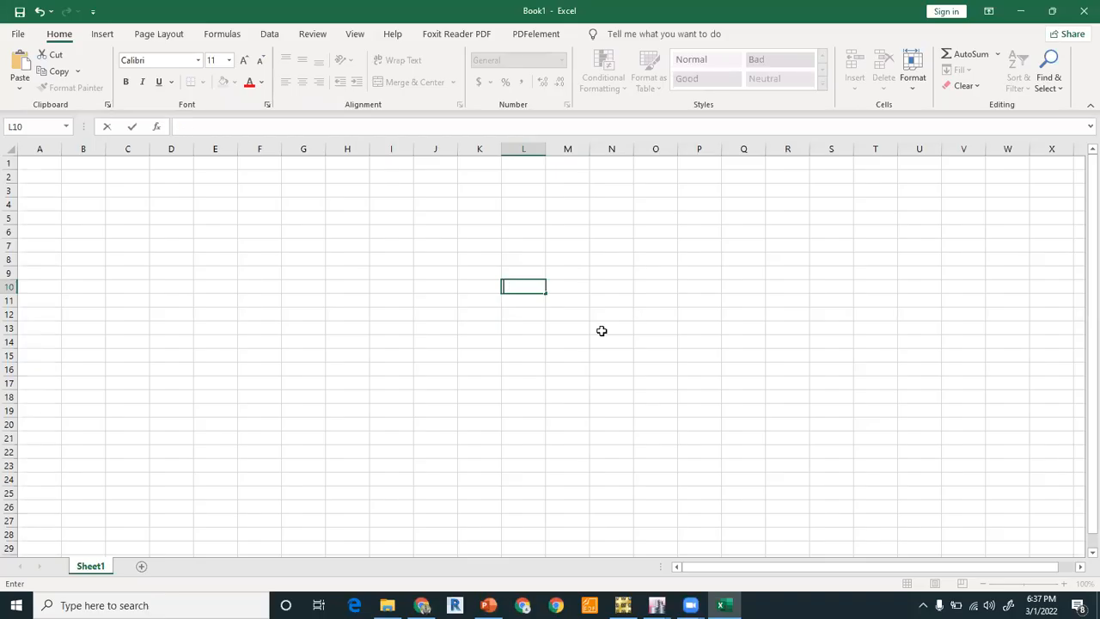
pyautogui.press('Return')
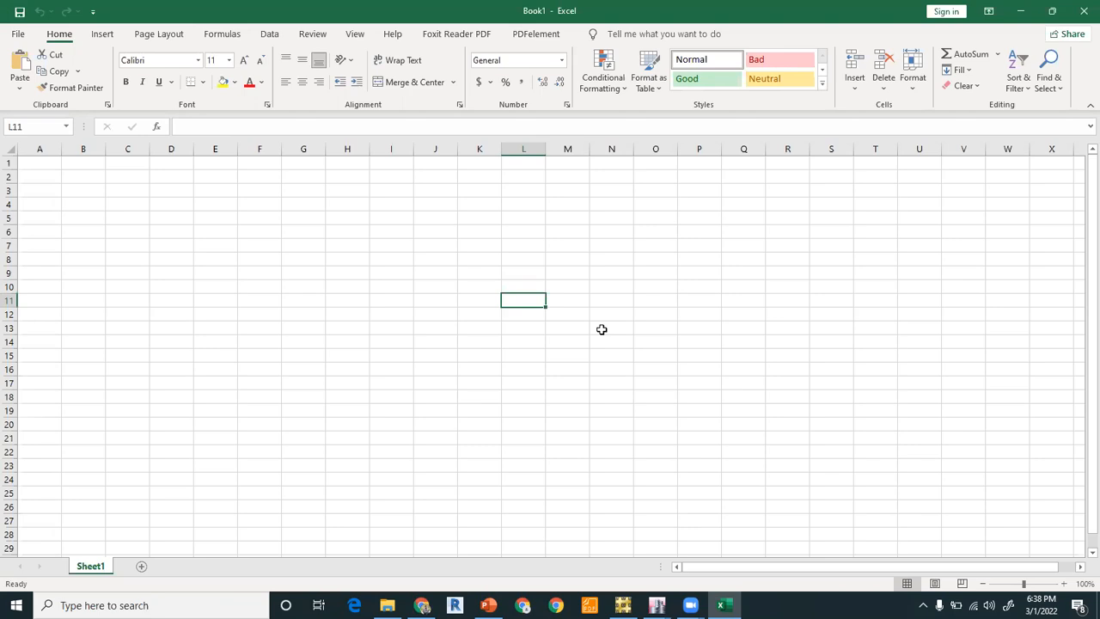
pyautogui.write('=3*12')
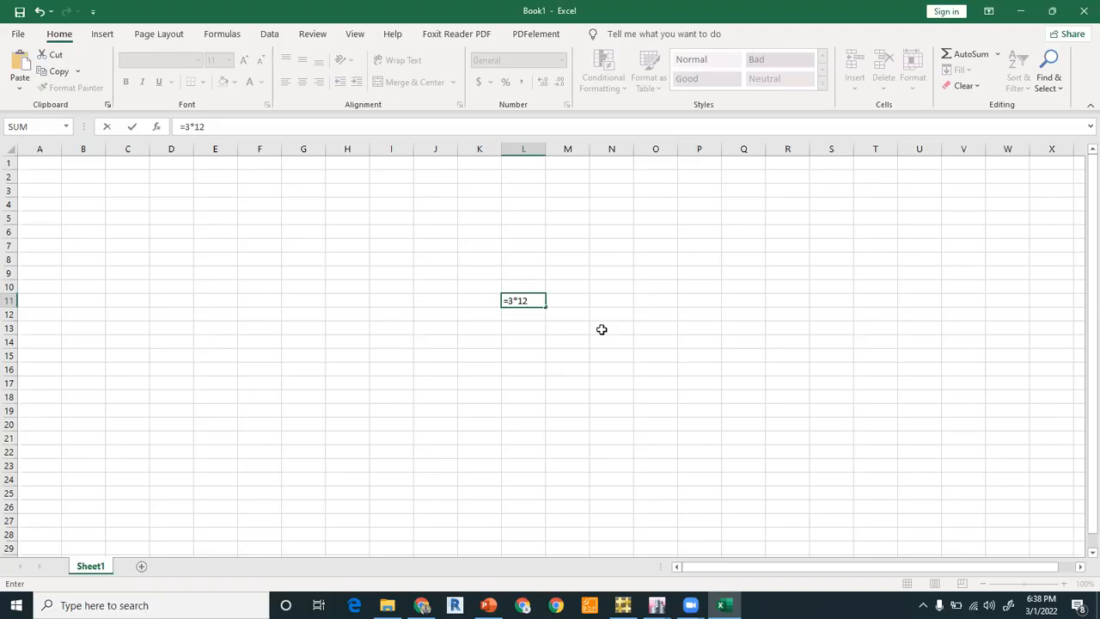
pyautogui.press('Return')
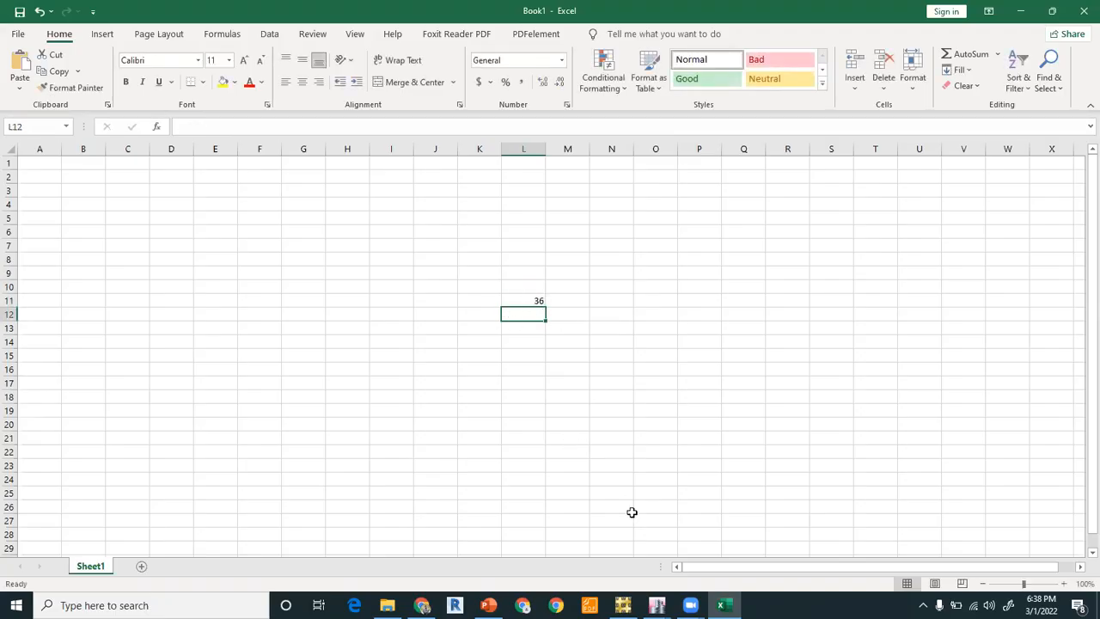
# - Switch back to the ETABS slab property, set its material to 3000Psi and thickness to 36 in, and save it
pyautogui.moveTo(656, 605)
pyautogui.click(693, 559)
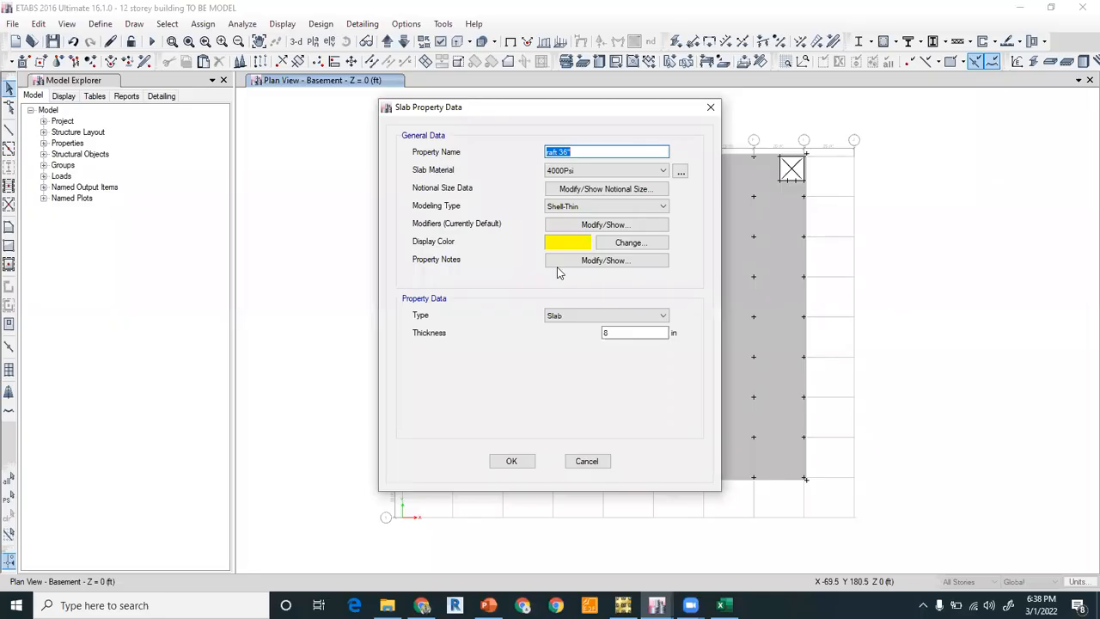
pyautogui.click(560, 170)
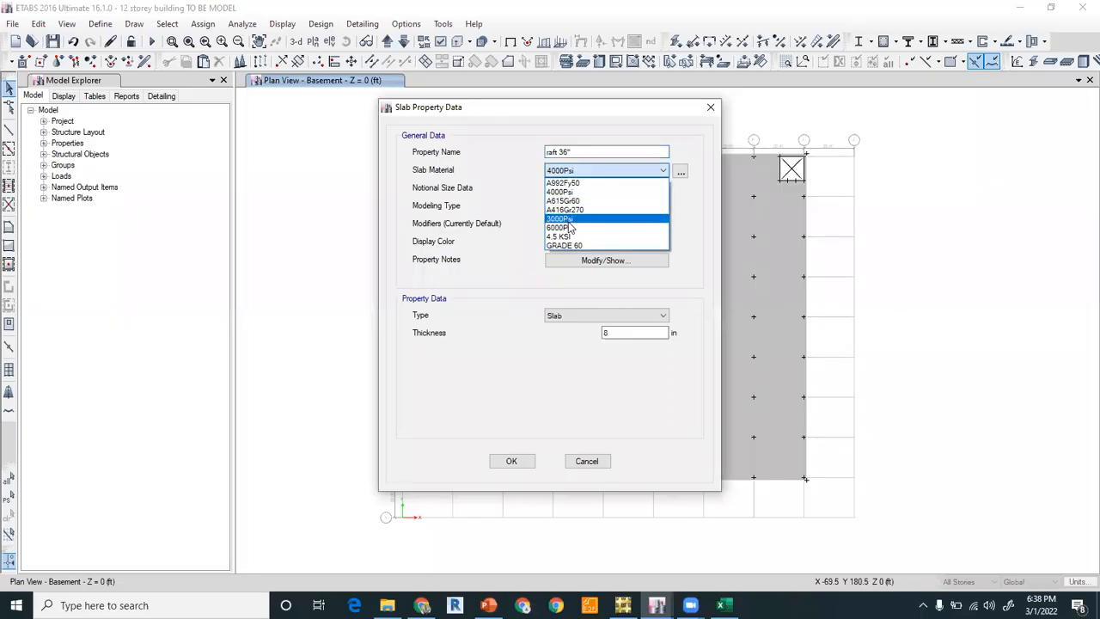
pyautogui.click(571, 220)
pyautogui.doubleClick(628, 333)
pyautogui.write('36')
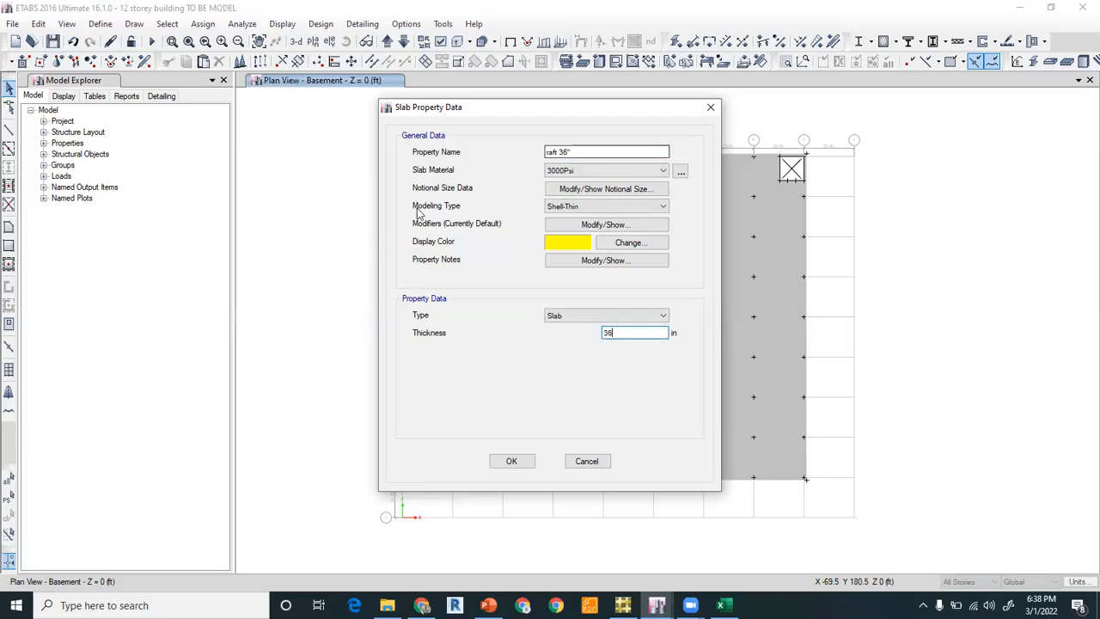
pyautogui.click(513, 460)
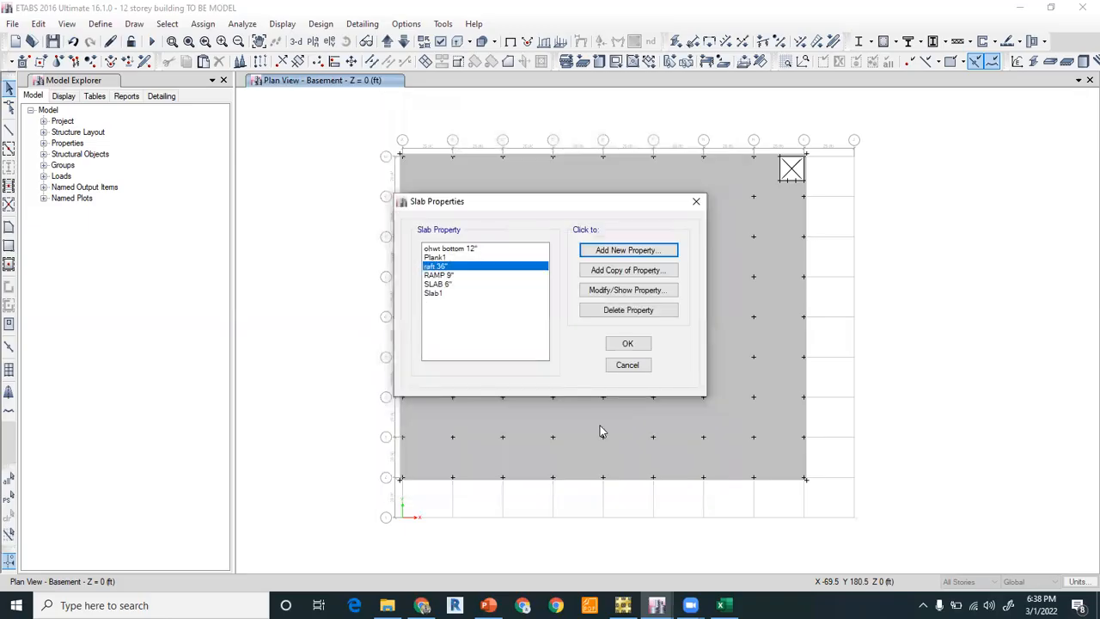
pyautogui.click(627, 344)
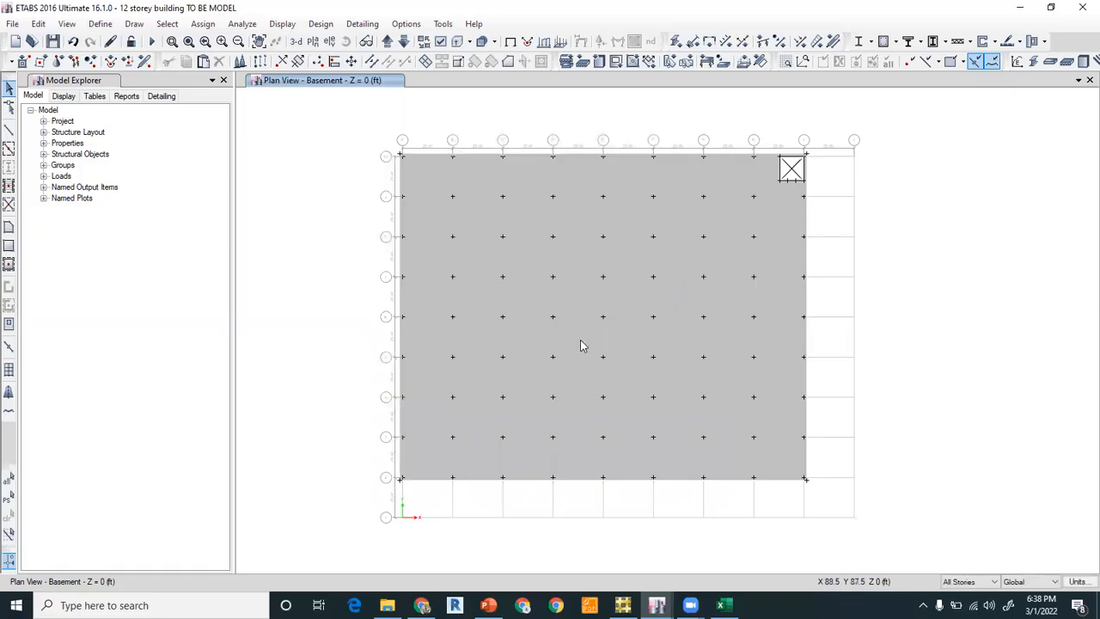
# - Switch to the 12 storey building model and export its Basement story to a SAFE file with floor loads and loads from above
pyautogui.moveTo(589, 341); pyautogui.dragTo(650, 332, button='middle')
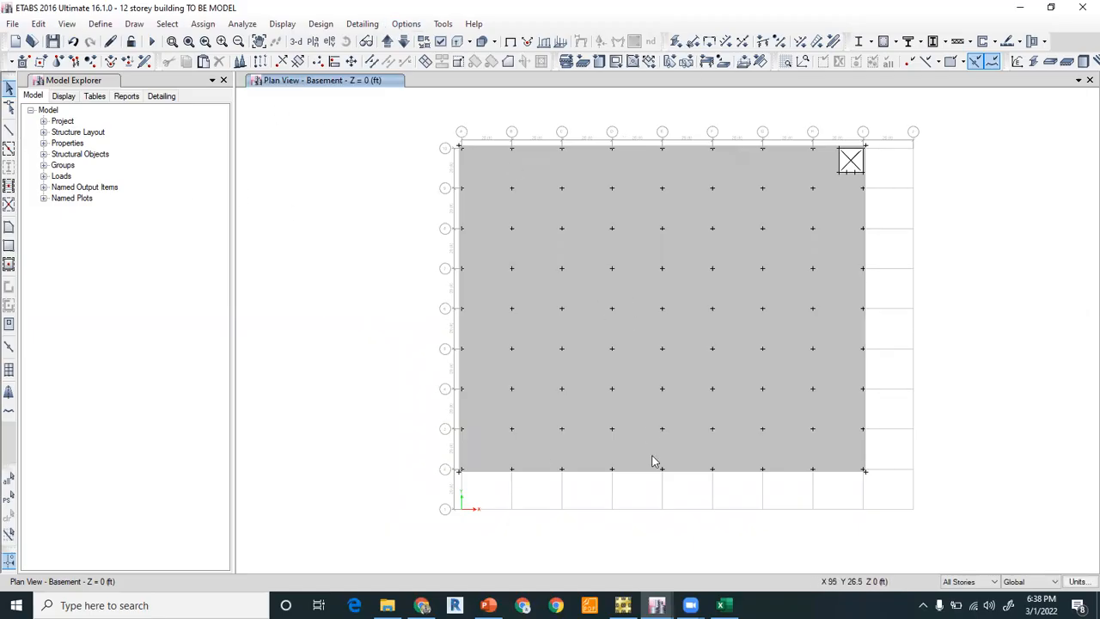
pyautogui.moveTo(657, 605)
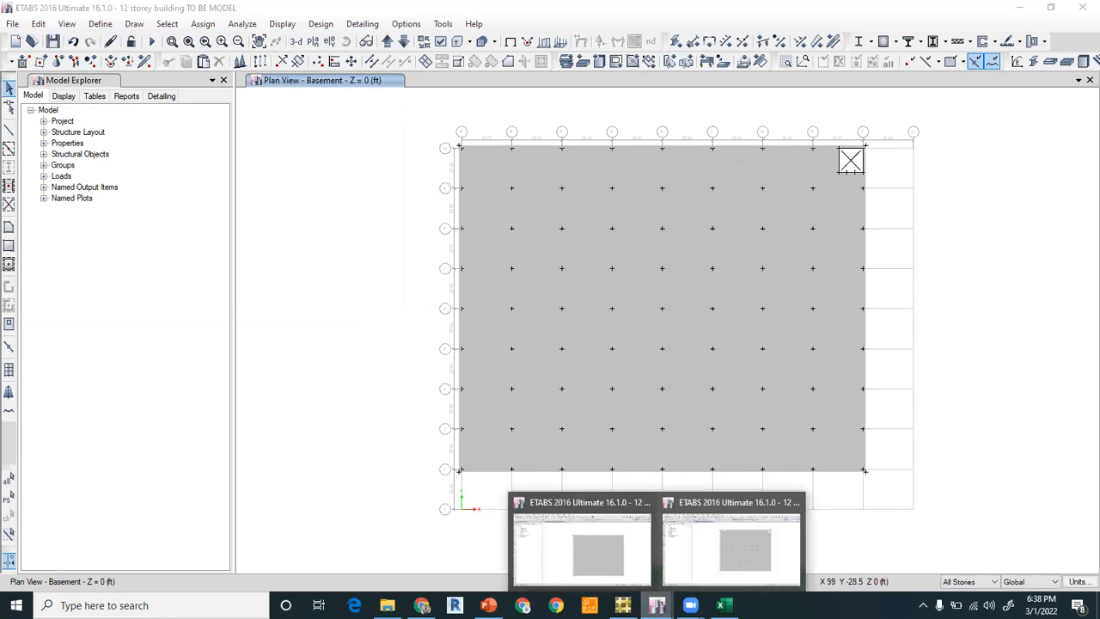
pyautogui.click(614, 559)
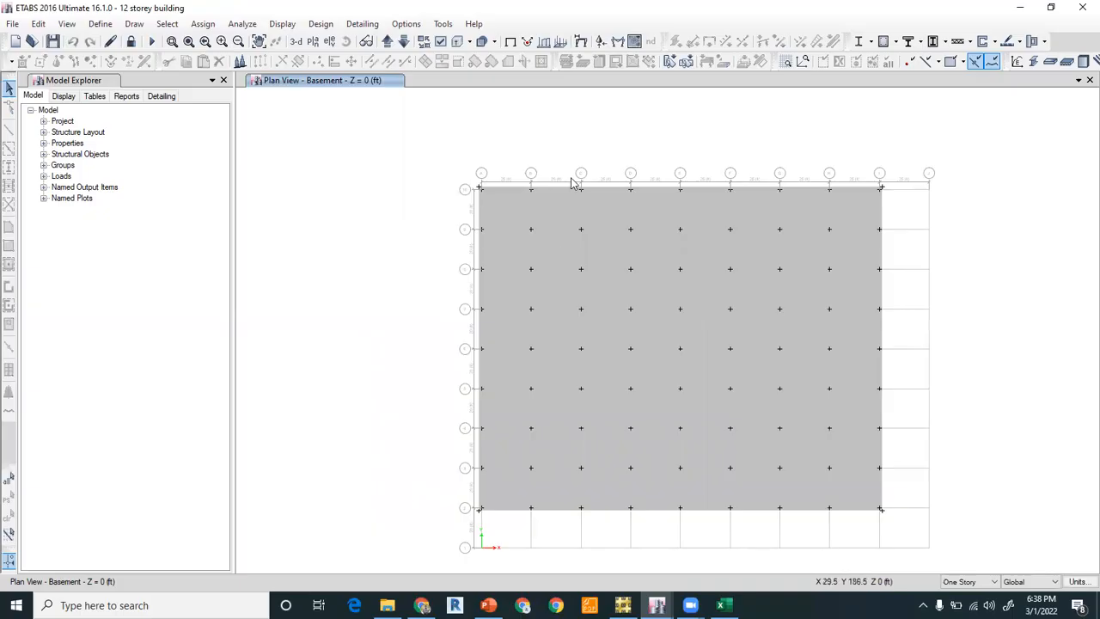
pyautogui.moveTo(599, 298); pyautogui.dragTo(590, 272, button='middle')
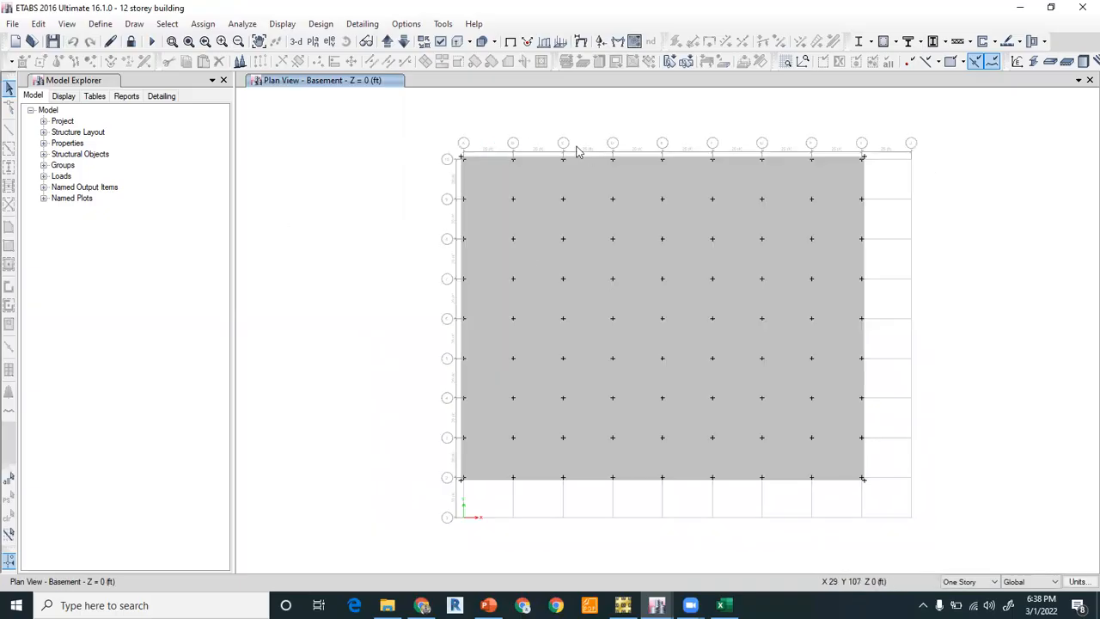
pyautogui.click(13, 23)
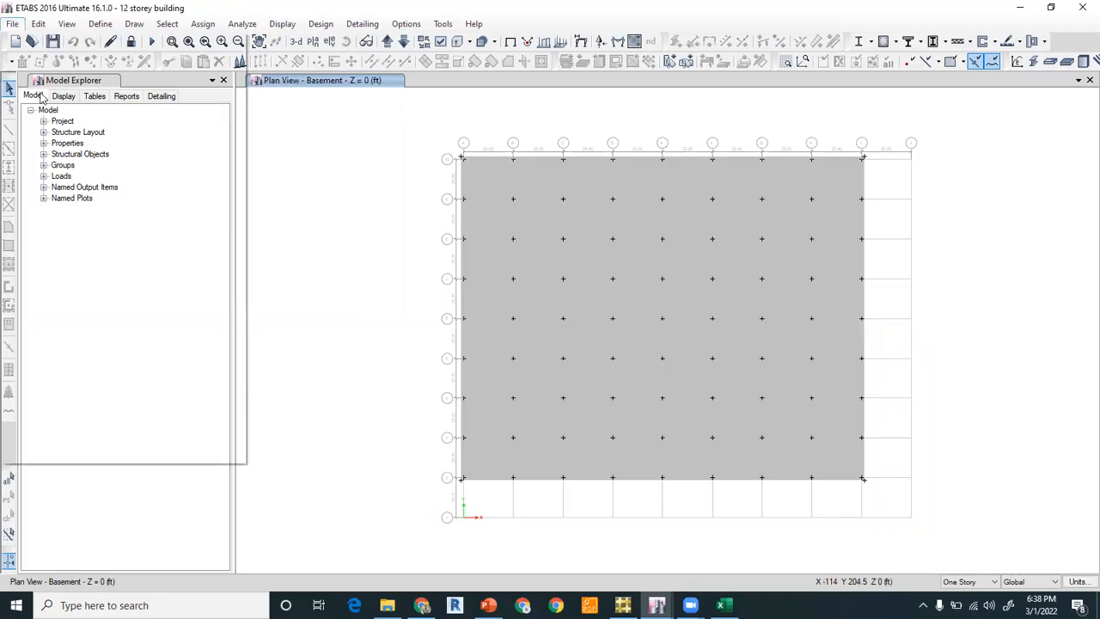
pyautogui.moveTo(63, 159)
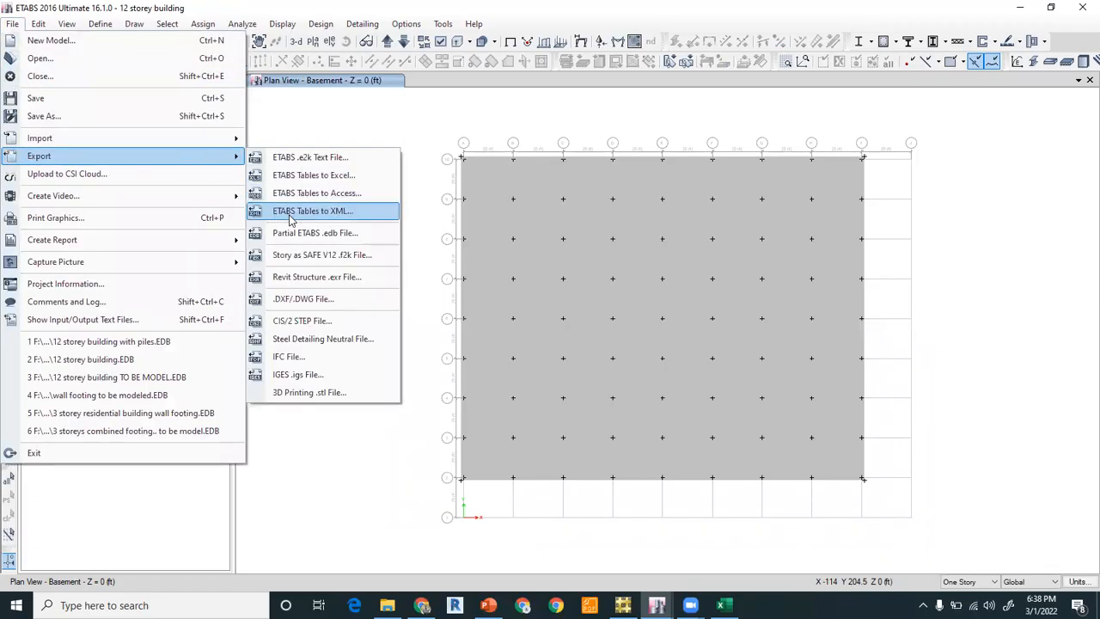
pyautogui.click(336, 260)
pyautogui.click(481, 275)
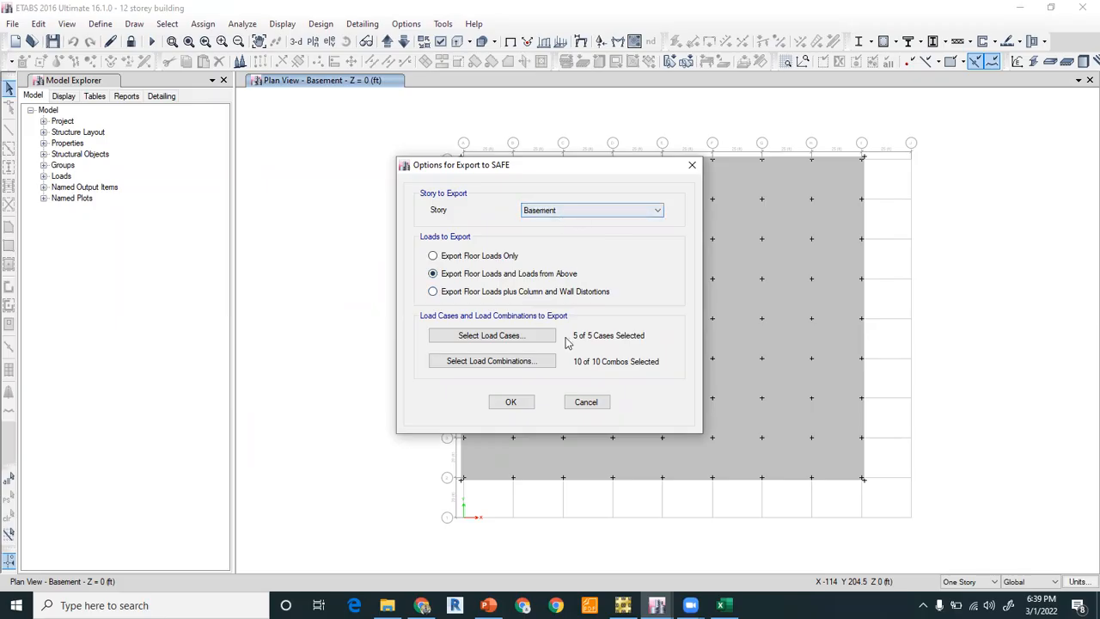
pyautogui.click(528, 410)
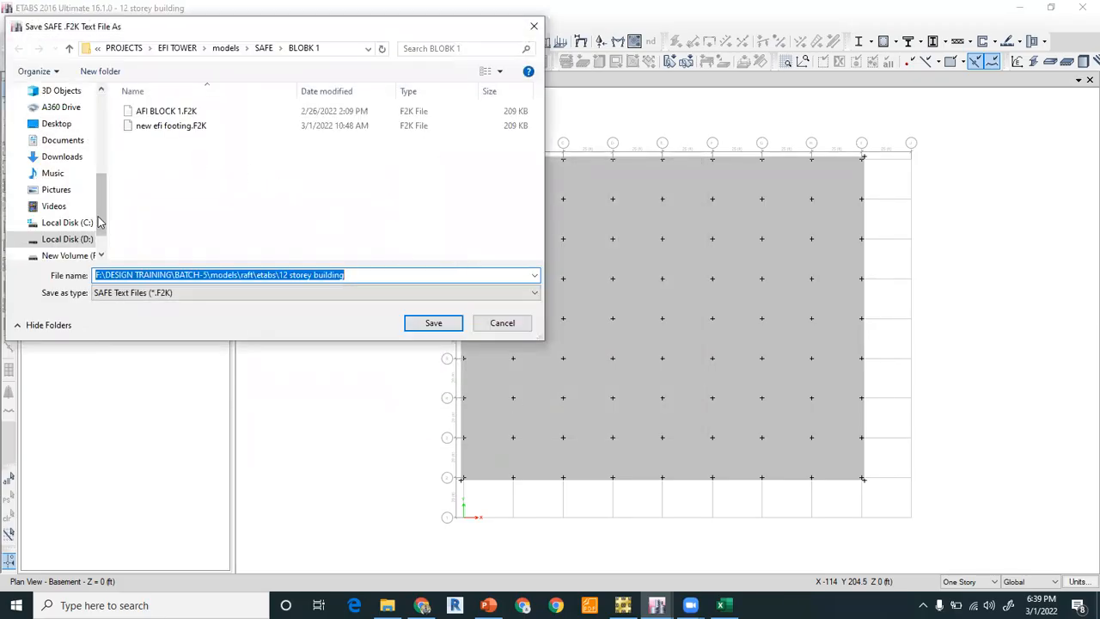
# - Save the exported SAFE text file as "12 storey building...." in the DESIGN TRAINING > BATCH-5 > models > raft > safe folder
pyautogui.click(69, 256)
pyautogui.doubleClick(213, 189)
pyautogui.doubleClick(297, 148)
pyautogui.doubleClick(241, 135)
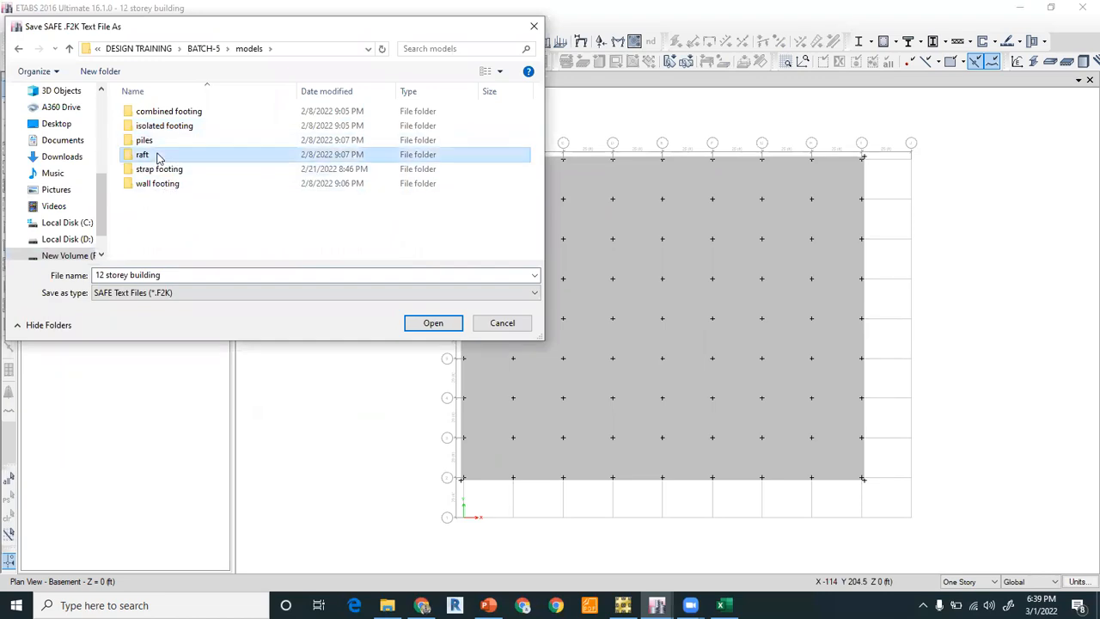
pyautogui.doubleClick(146, 155)
pyautogui.doubleClick(164, 126)
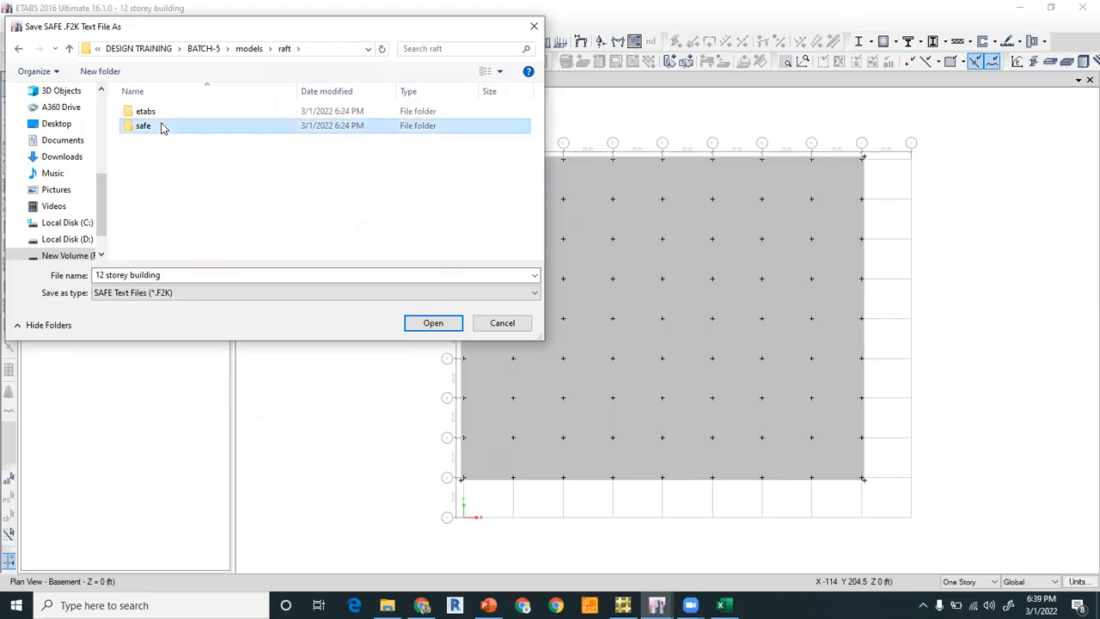
pyautogui.click(200, 273)
pyautogui.click(187, 274)
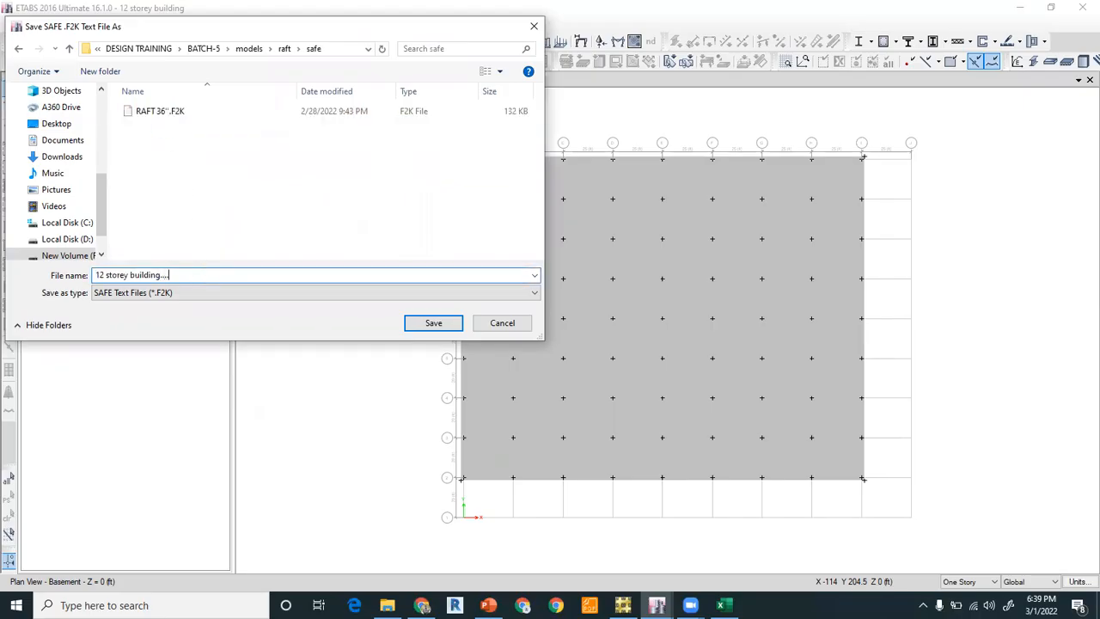
pyautogui.press('Return')
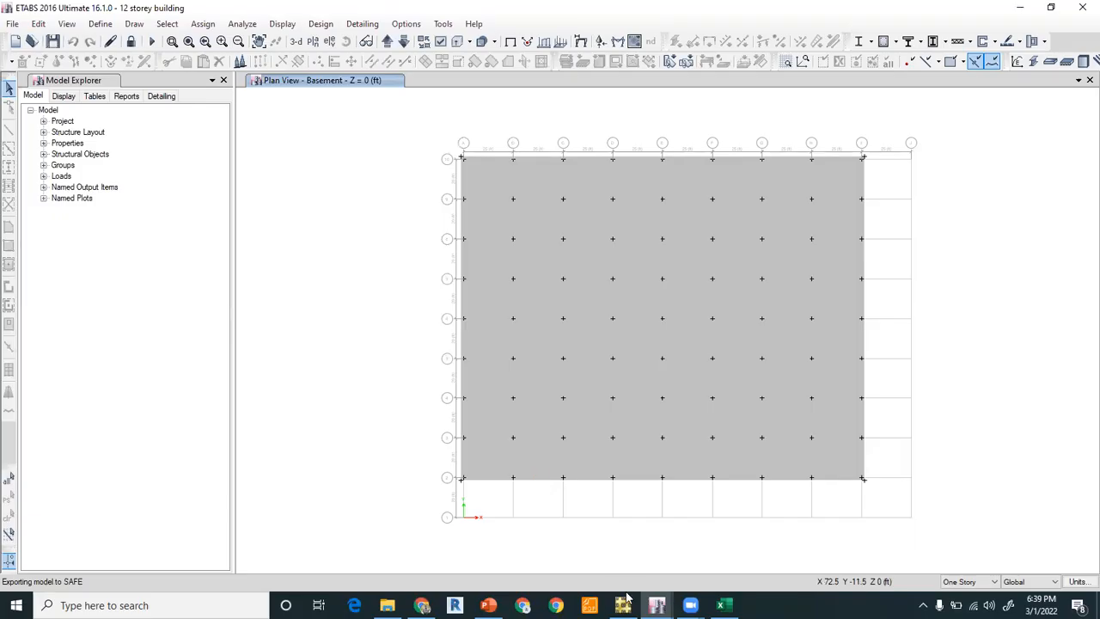
pyautogui.click(625, 603)
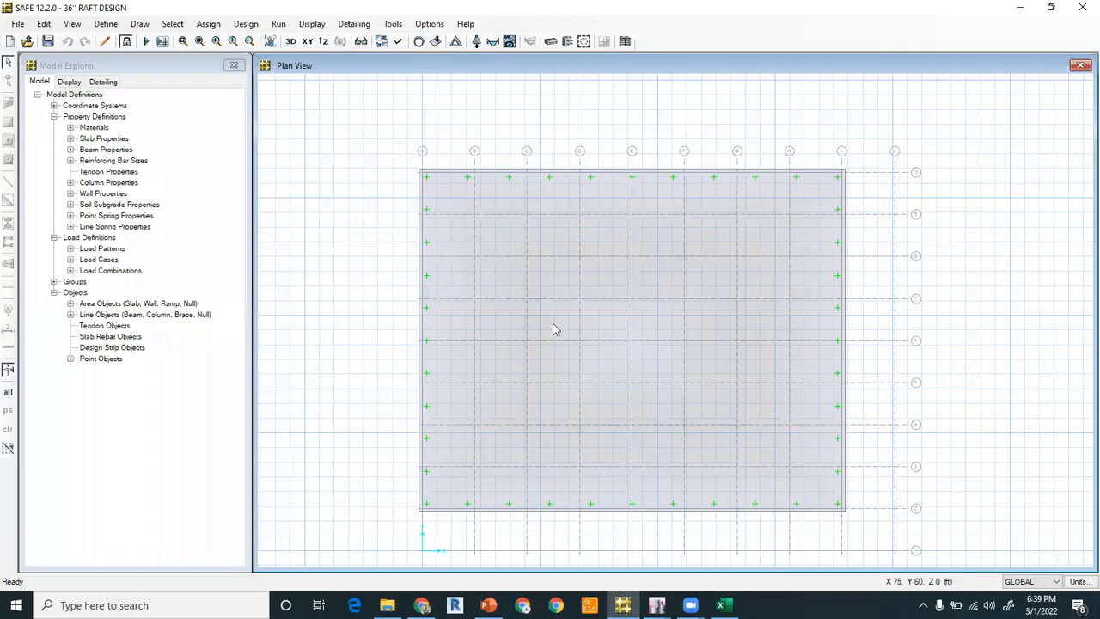
pyautogui.moveTo(607, 369); pyautogui.dragTo(606, 324, button='middle')
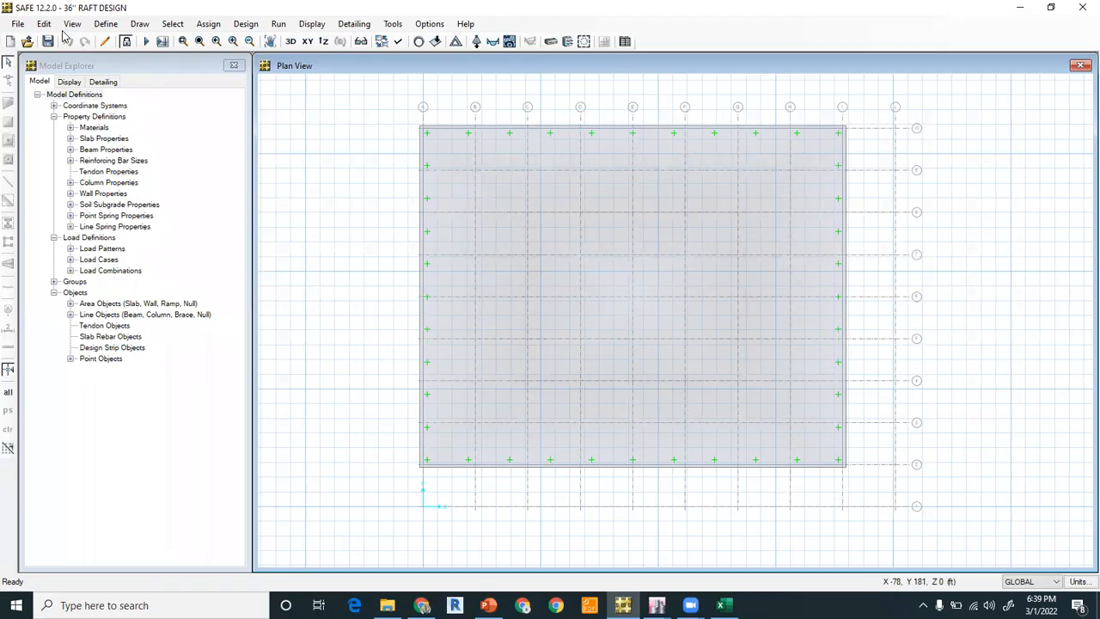
pyautogui.click(18, 24)
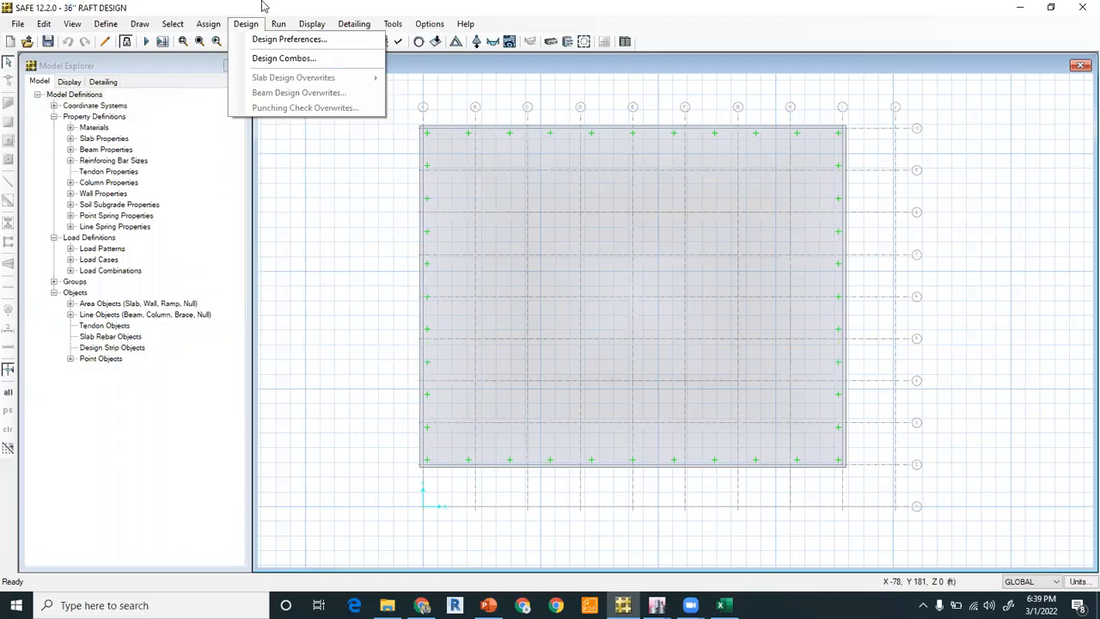
# - Launch a second session of SAFE from the desktop and dismiss the startup tip
pyautogui.click(1097, 606)
pyautogui.click(1098, 607)
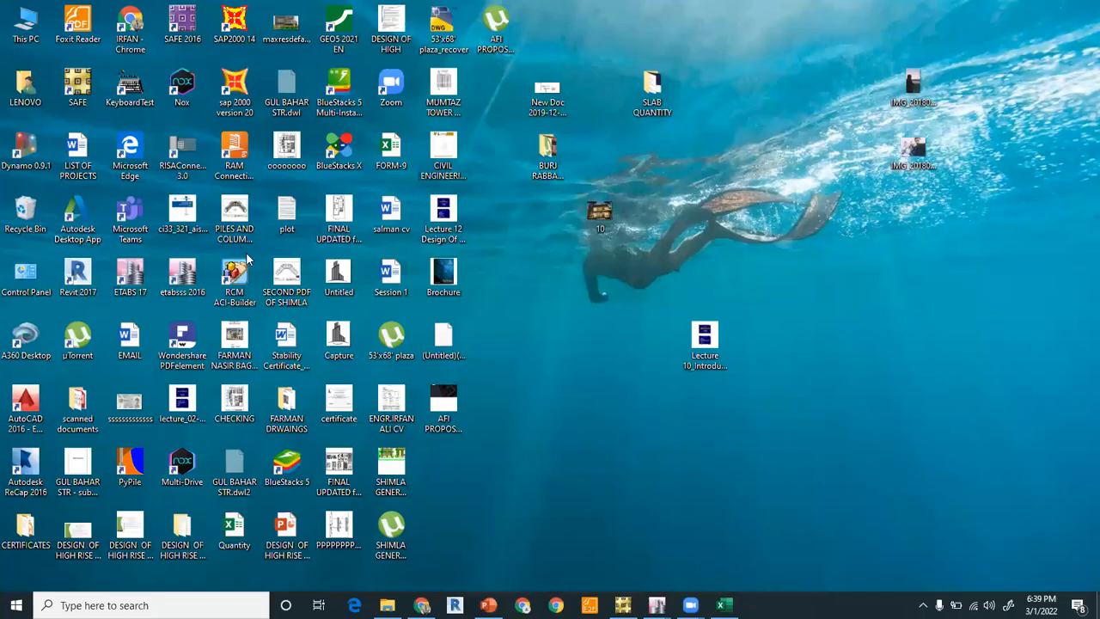
pyautogui.doubleClick(77, 83)
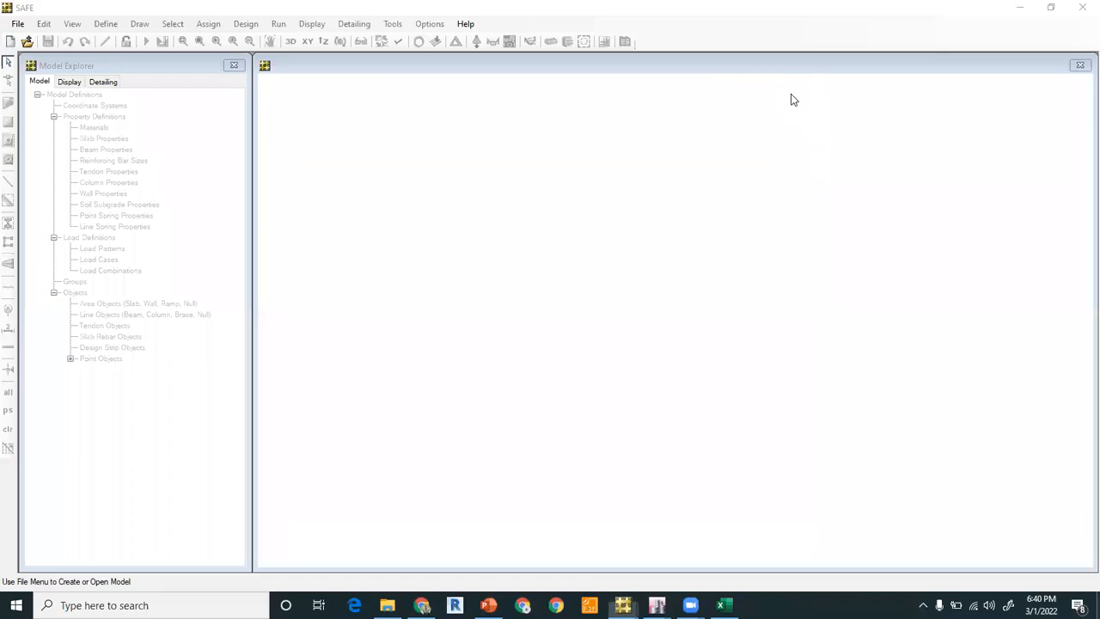
pyautogui.click(791, 93)
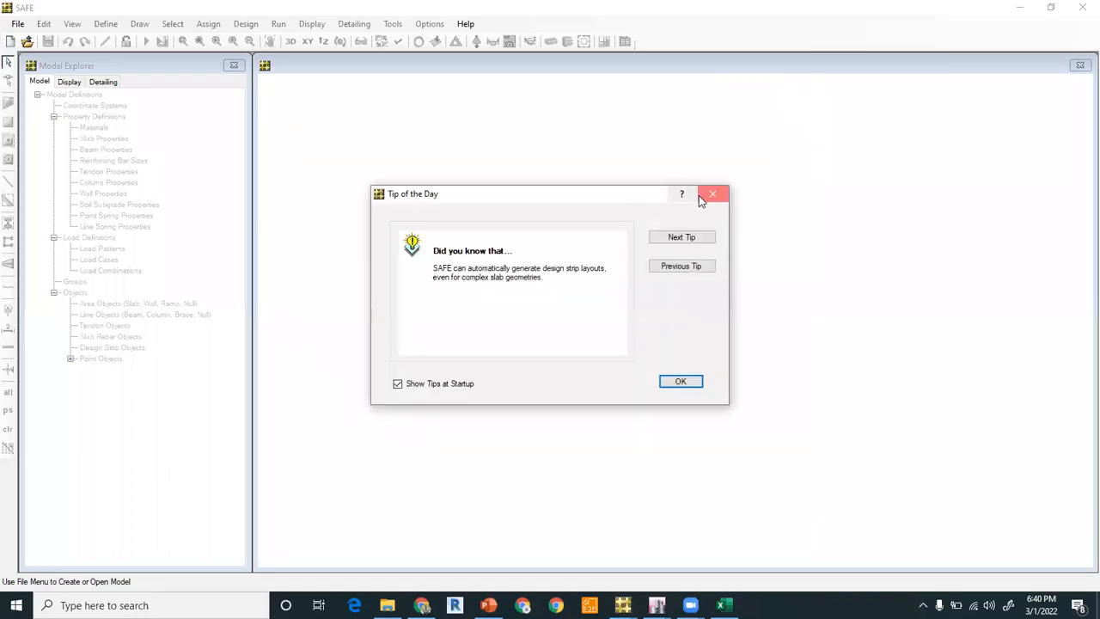
pyautogui.click(699, 195)
# - Import the SAFE text file "12 storey building.....F2K" from the raft safe folder into the empty session
pyautogui.click(17, 23)
pyautogui.moveTo(149, 147)
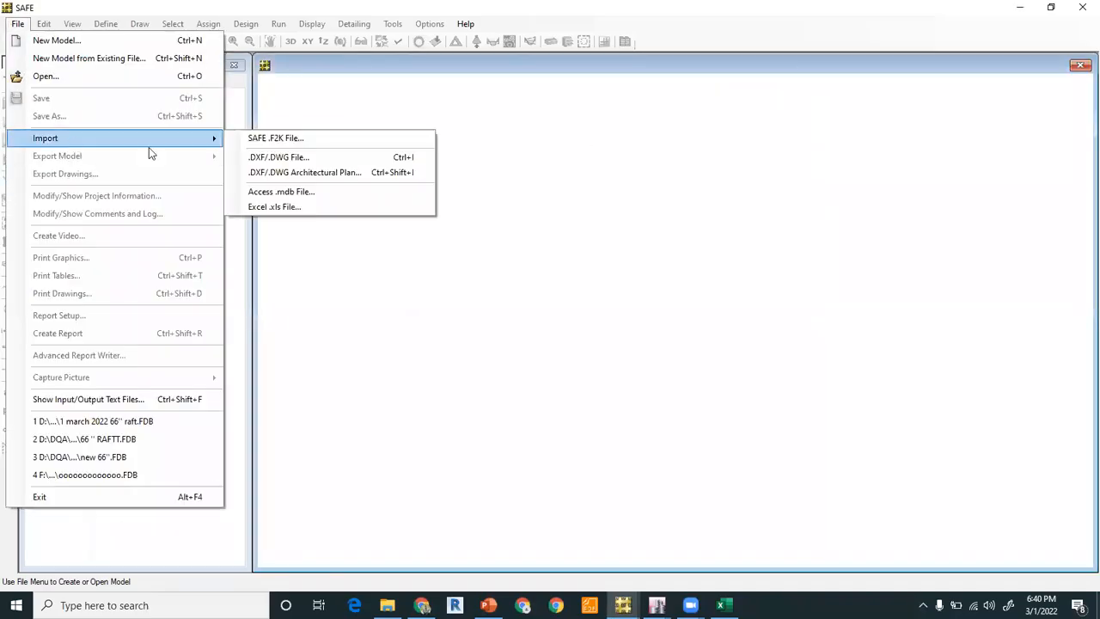
pyautogui.click(255, 142)
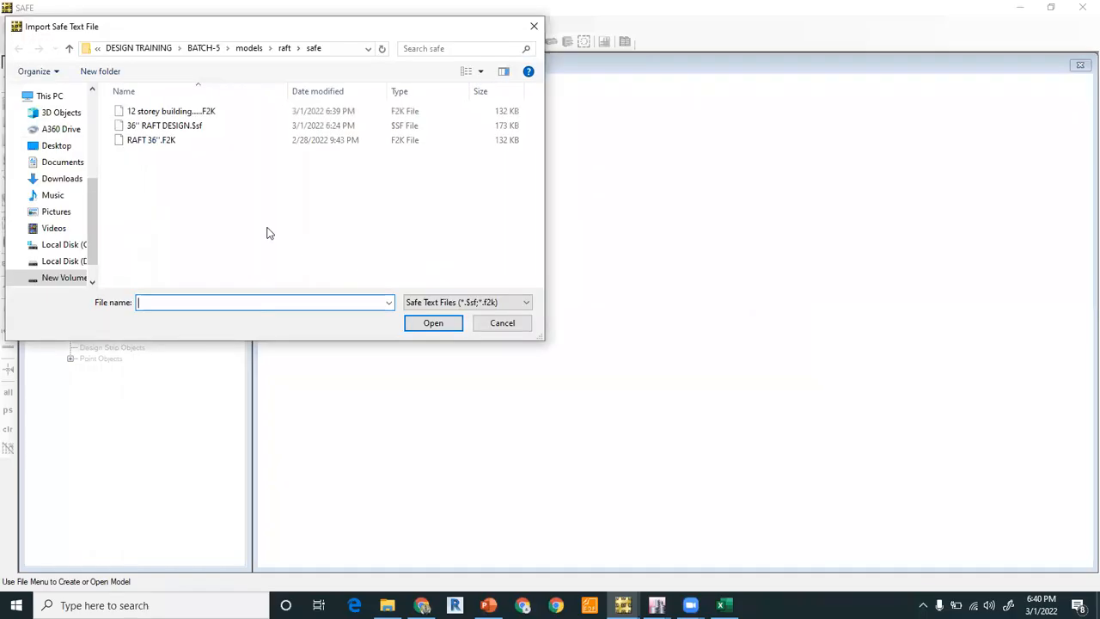
pyautogui.doubleClick(177, 114)
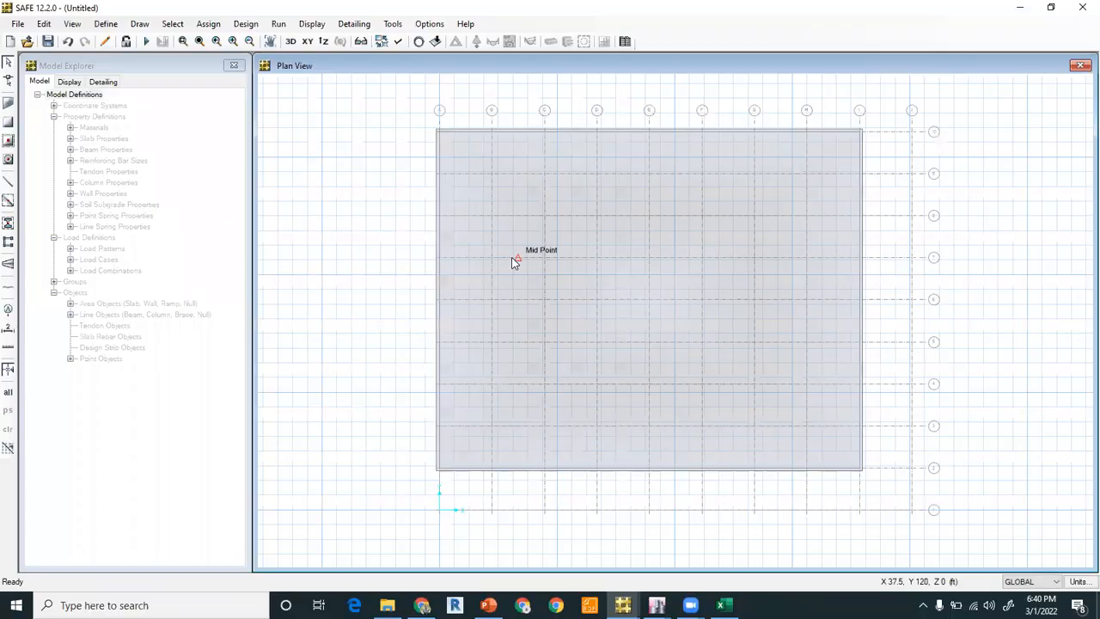
# - Inspect the loads imported from above at the point on grid B-9 for every load pattern
pyautogui.click(493, 174)
pyautogui.rightClick(493, 174)
pyautogui.click(503, 184)
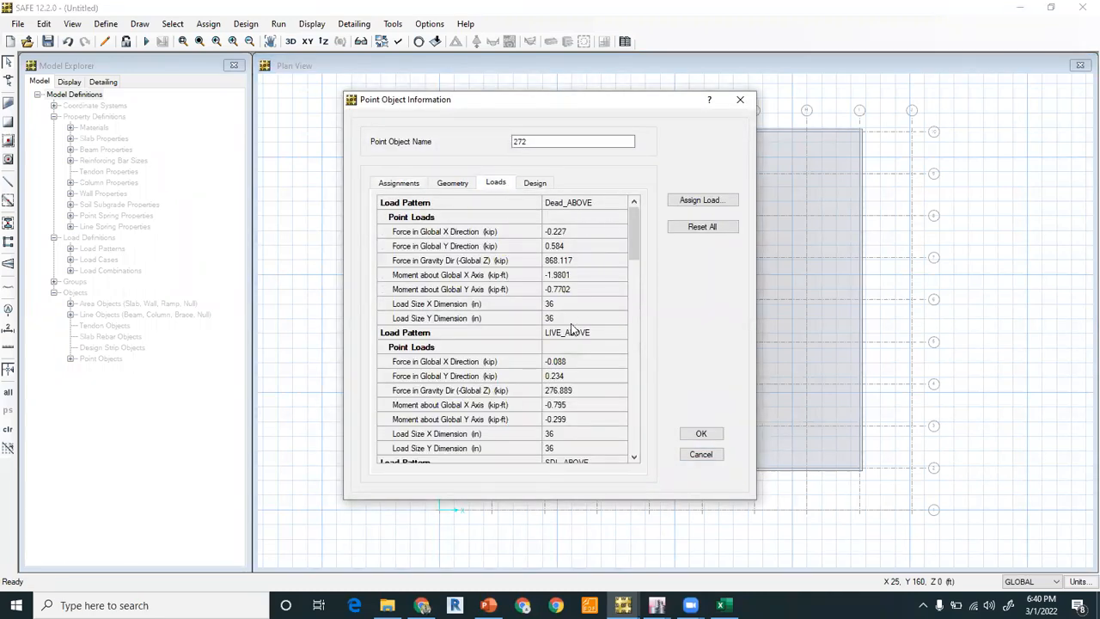
pyautogui.scroll(-4, 639, 249)
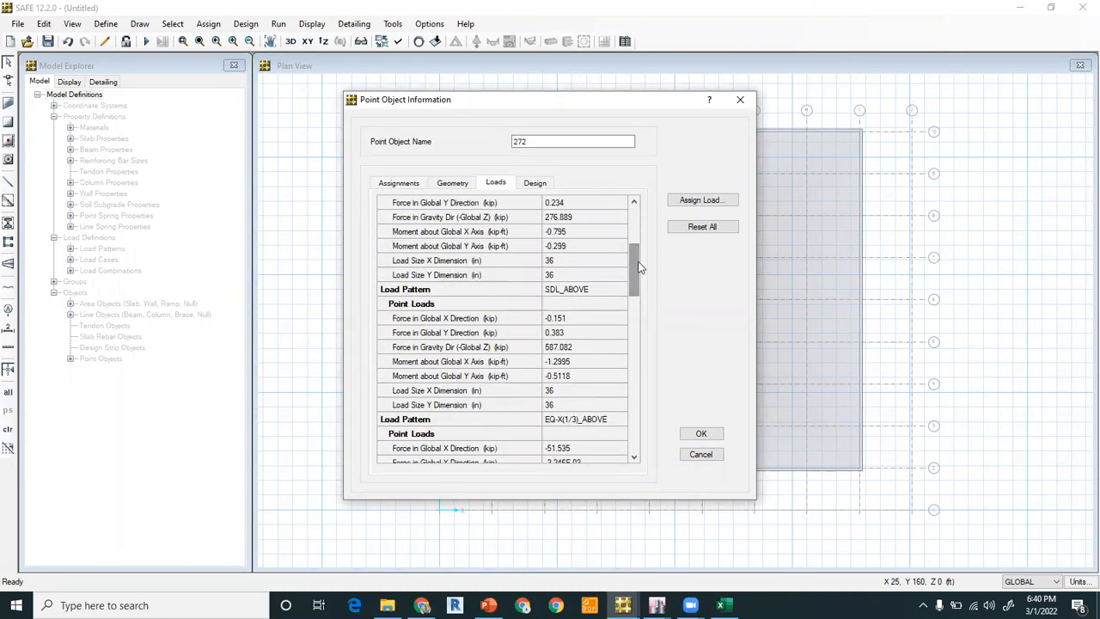
pyautogui.scroll(-4, 639, 267)
pyautogui.moveTo(632, 287); pyautogui.dragTo(611, 421)
pyautogui.click(698, 456)
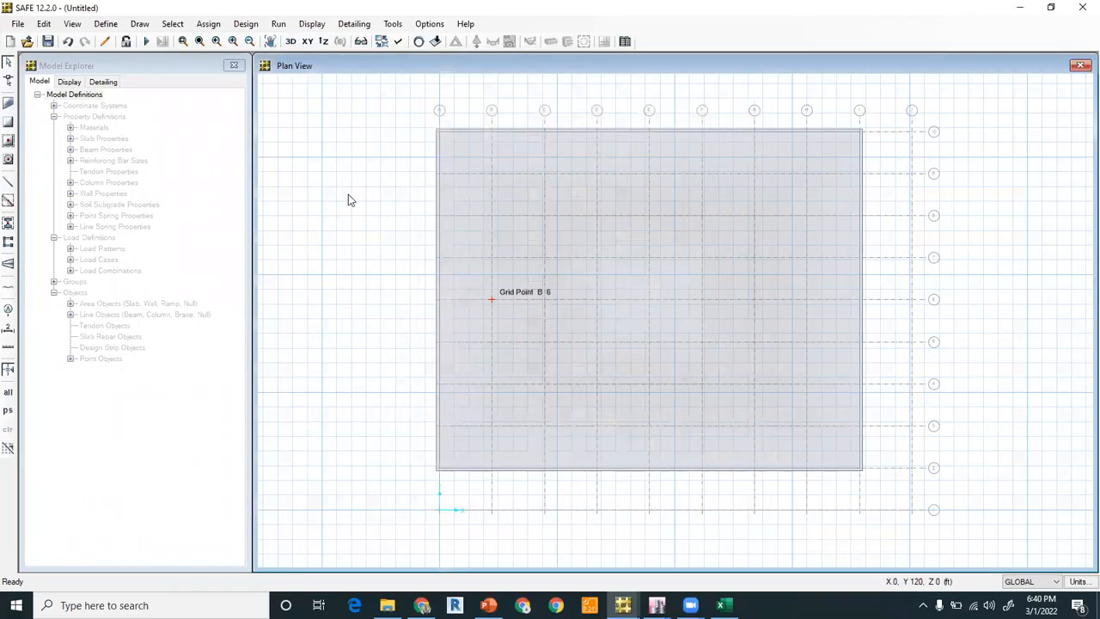
# - Review the SESSION -7 PowerPoint slides on subgrade modulus and raft thickness, and return to the untitled SAFE model
pyautogui.click(489, 605)
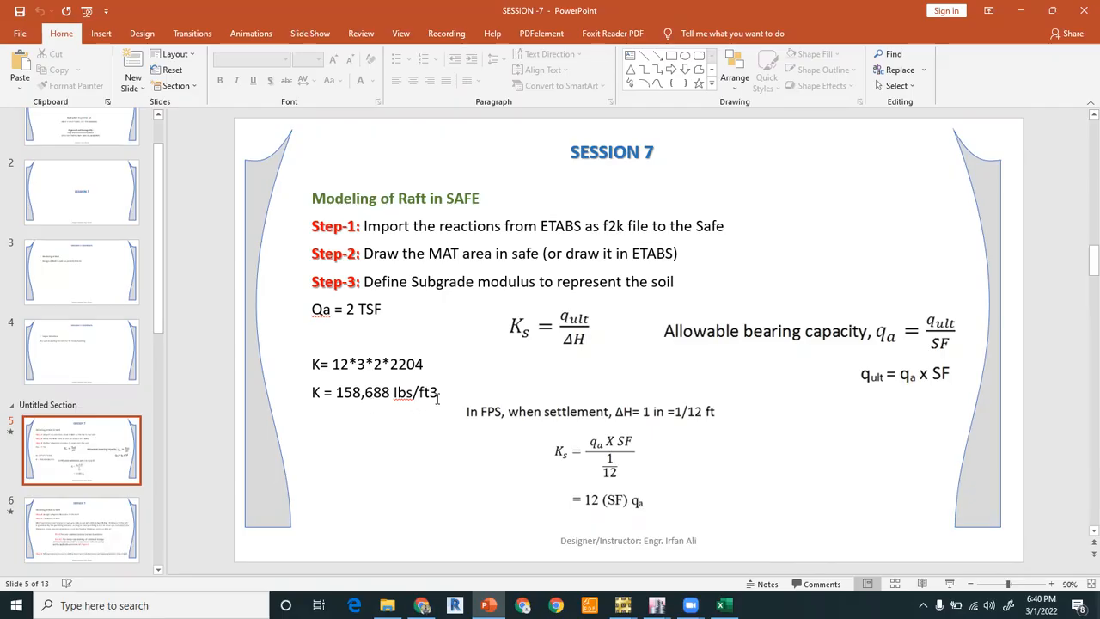
pyautogui.click(110, 513)
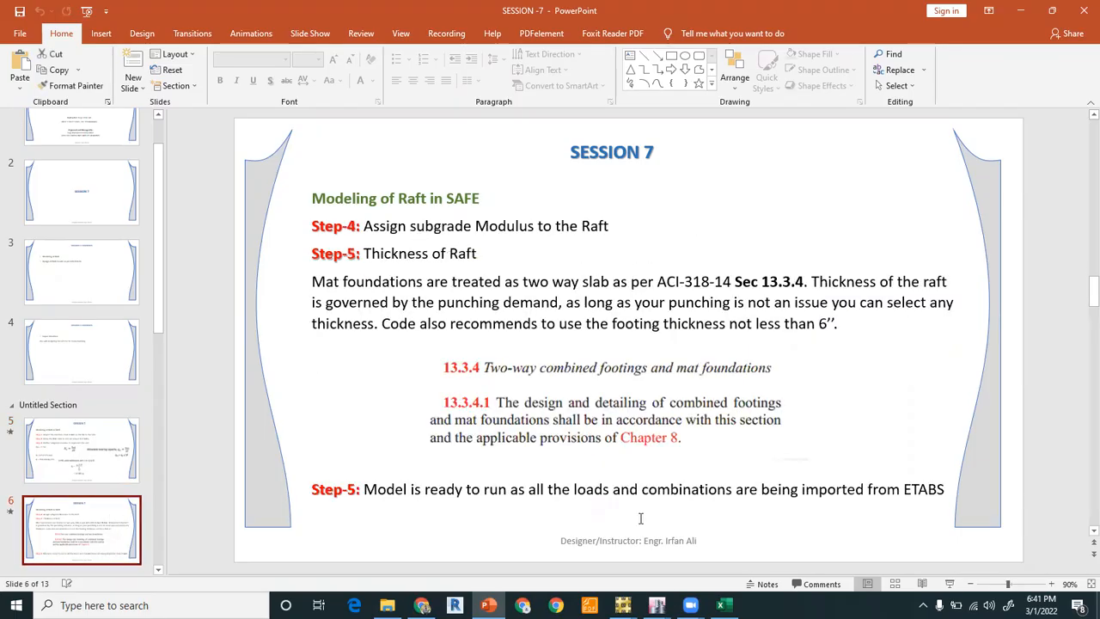
pyautogui.moveTo(623, 605)
pyautogui.click(684, 568)
# - Select the entire raft in the plan and start assigning soil subgrade properties to it
pyautogui.moveTo(381, 92); pyautogui.dragTo(891, 506)
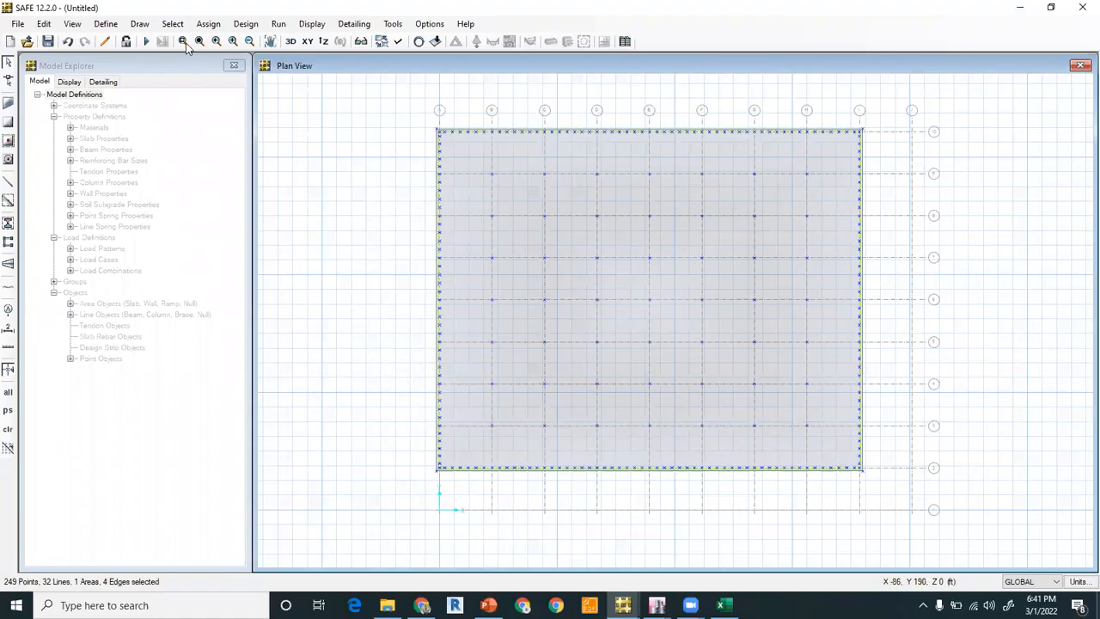
pyautogui.click(208, 24)
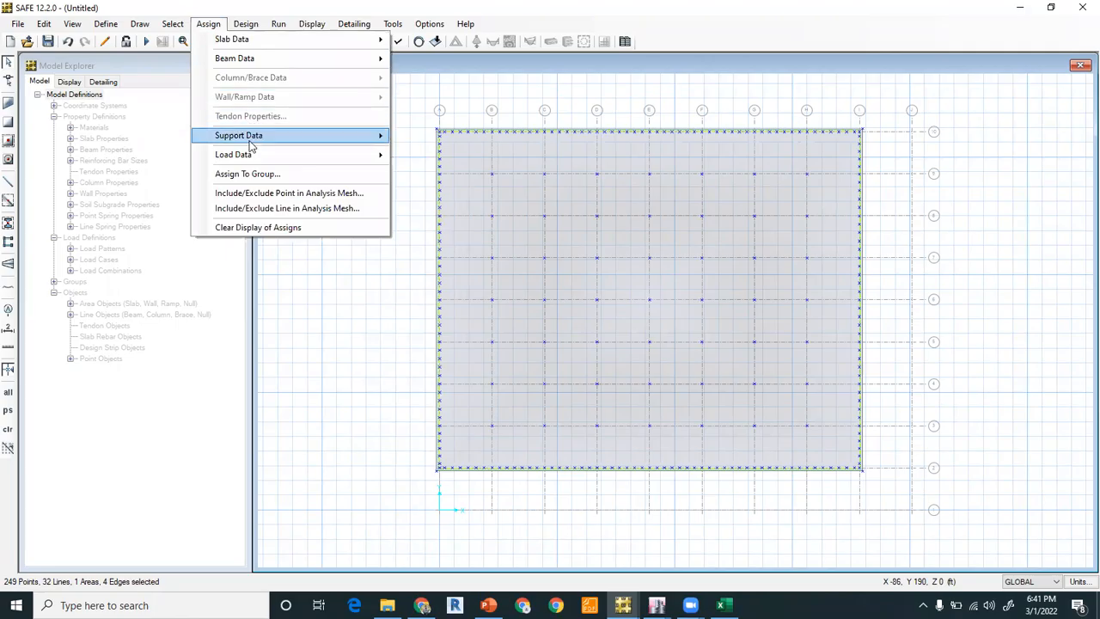
pyautogui.moveTo(319, 141)
pyautogui.click(425, 138)
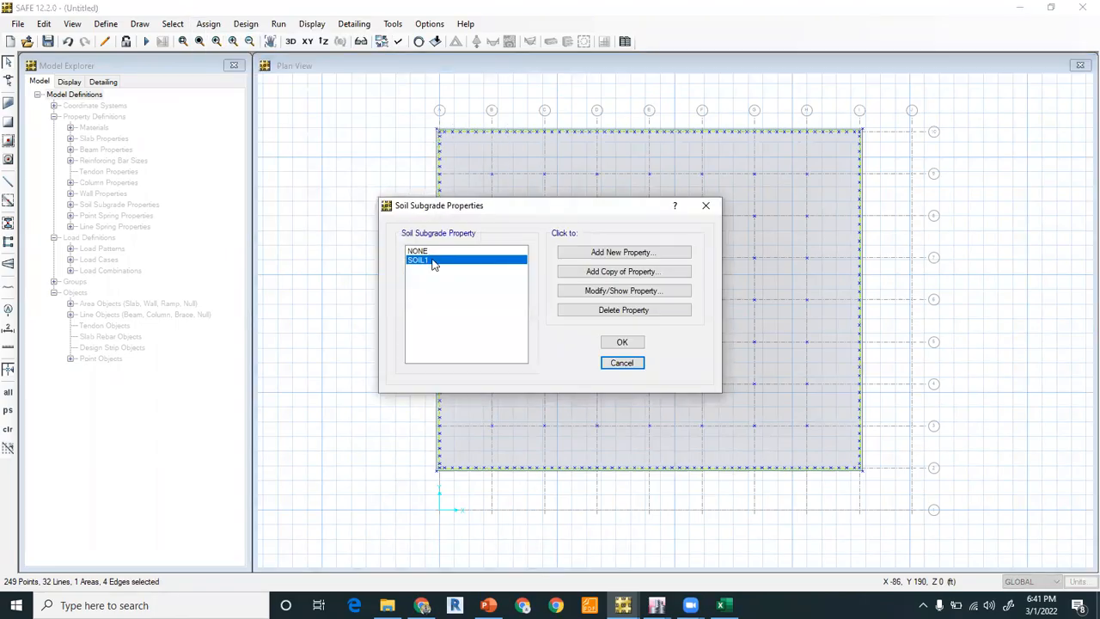
# - Set SOIL1's subgrade modulus to 158688 lb/ft3, checking the value against the PowerPoint slide, and assign SOIL1 to the selected raft
pyautogui.click(591, 292)
pyautogui.doubleClick(613, 331)
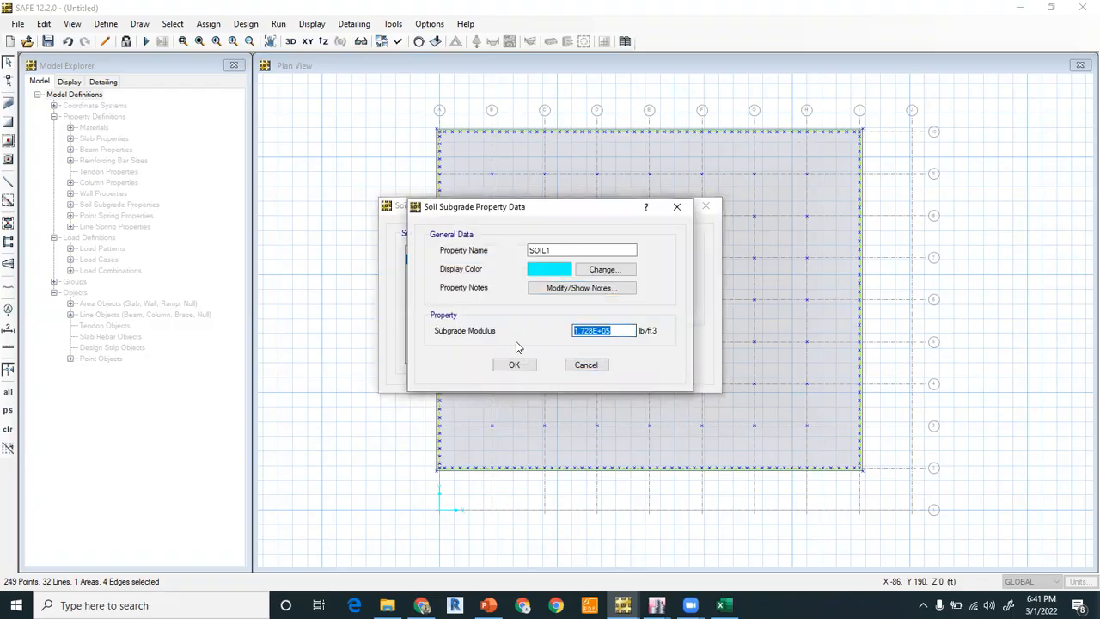
pyautogui.write('158688')
pyautogui.click(488, 605)
pyautogui.scroll(1, 210, 361)
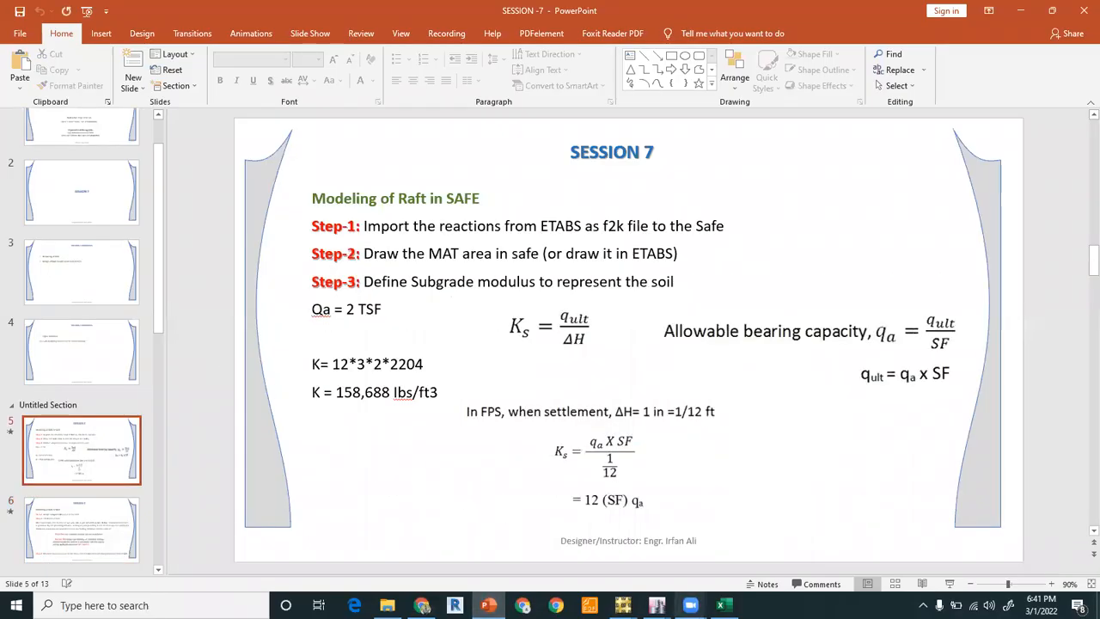
pyautogui.click(623, 605)
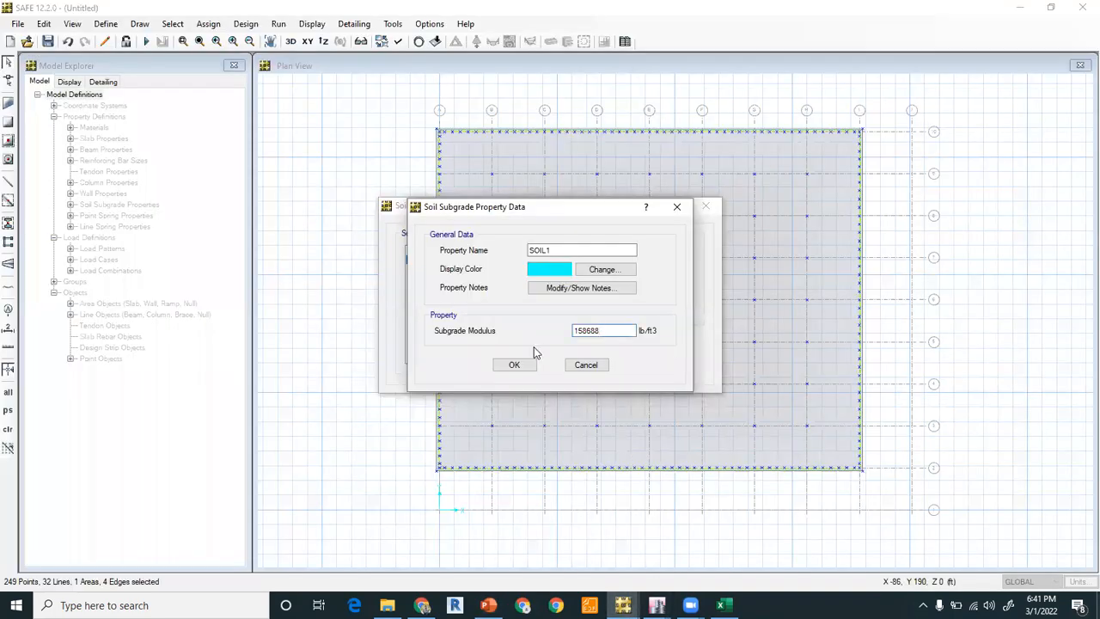
pyautogui.click(515, 364)
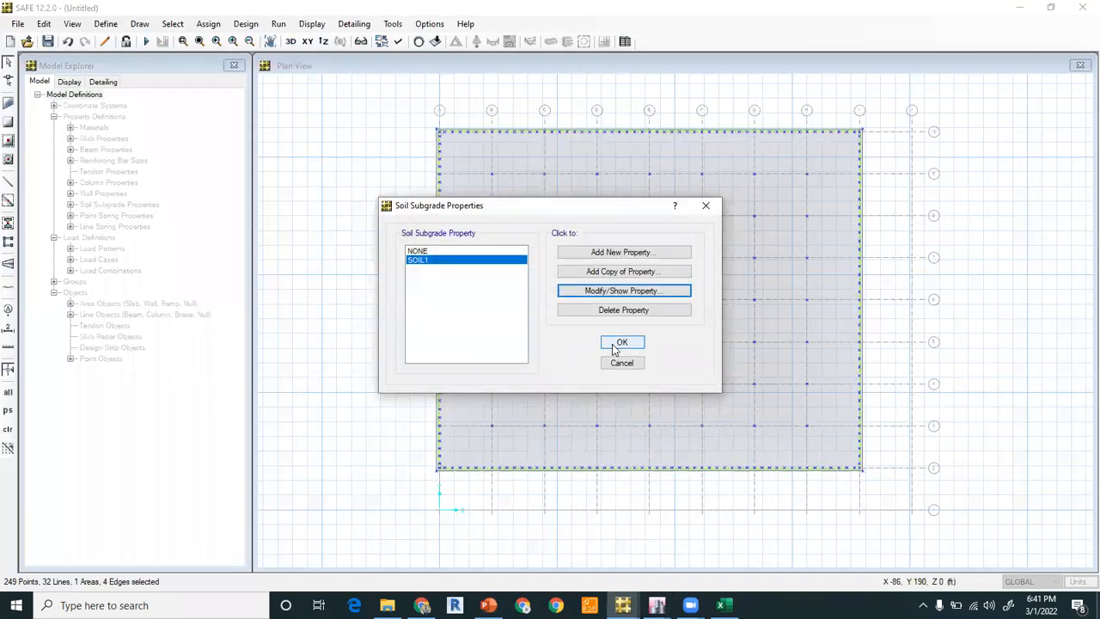
pyautogui.click(621, 343)
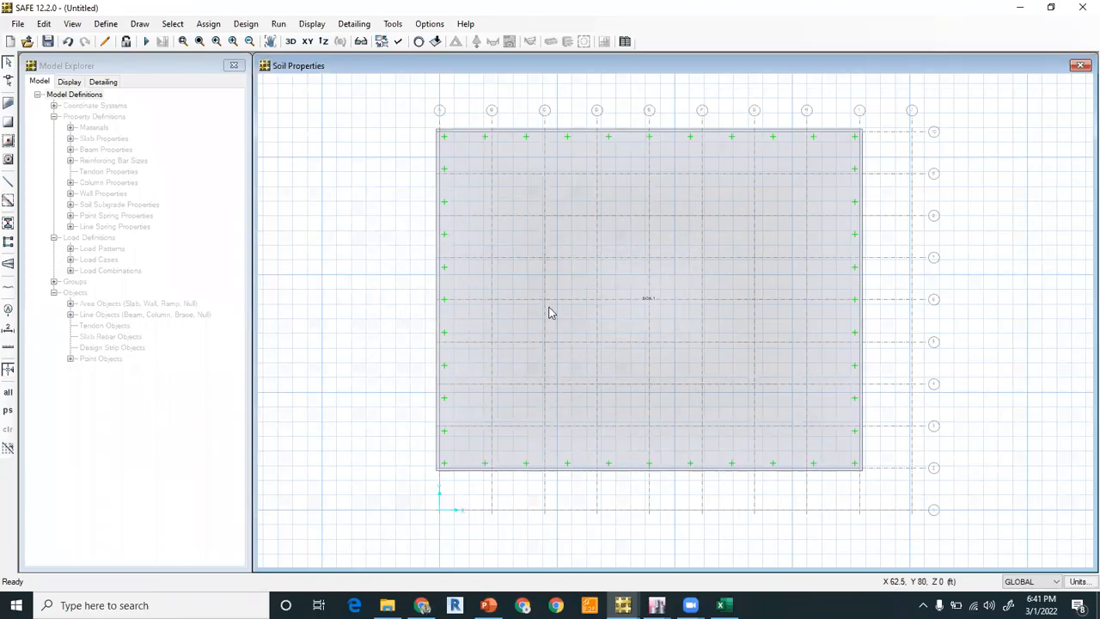
# - Switch to the SESSION -7 PowerPoint slides and read the remaining raft modeling steps and the punching shear design step
pyautogui.click(488, 605)
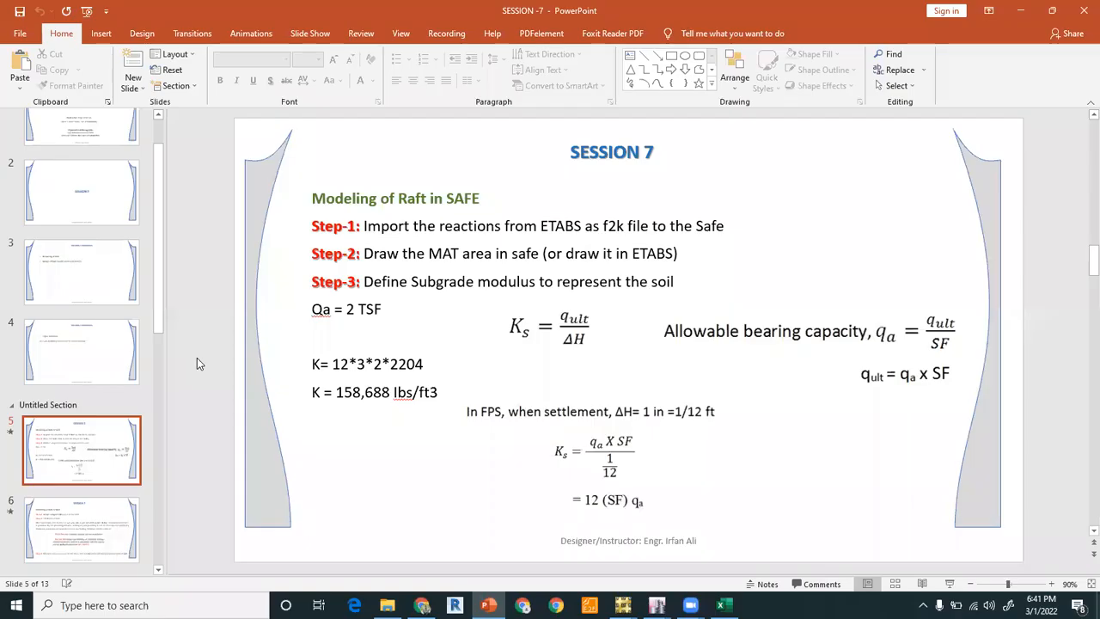
pyautogui.scroll(-1, 196, 364)
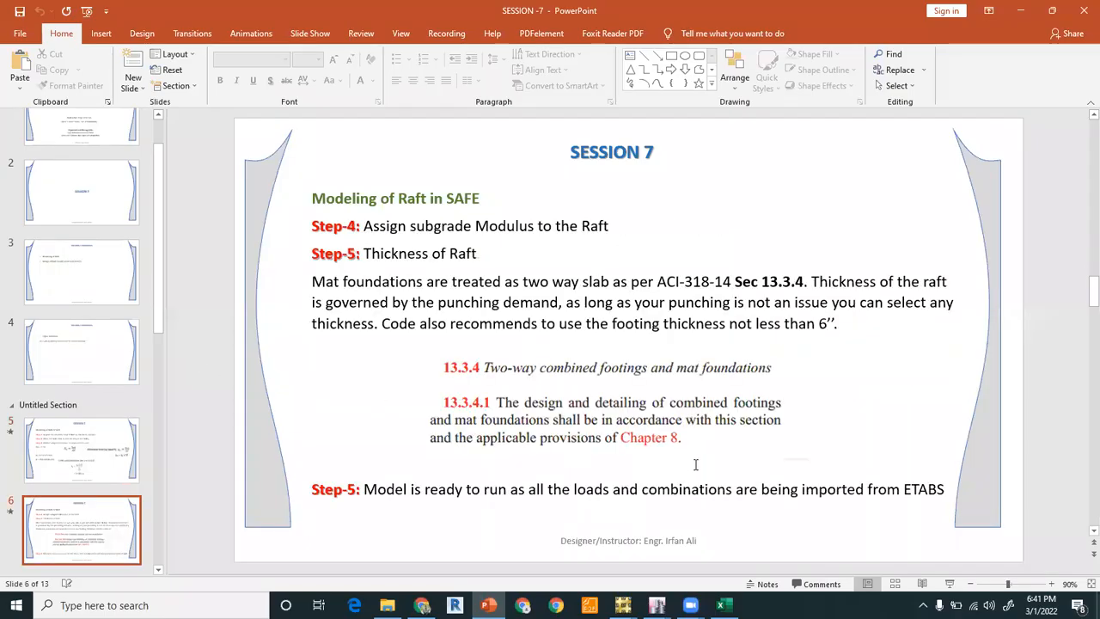
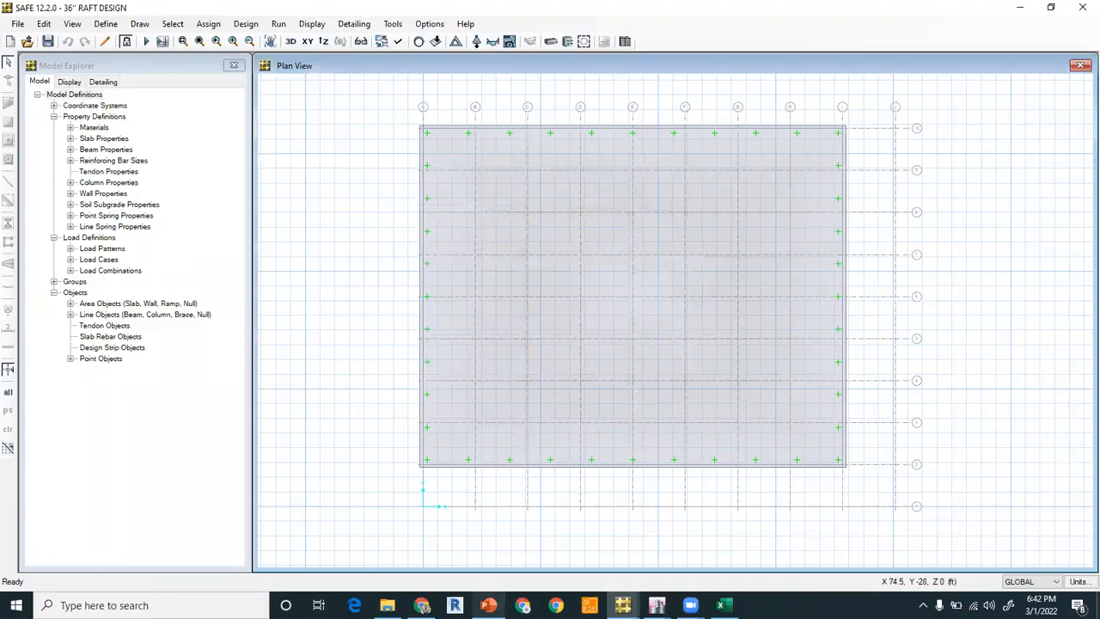
pyautogui.click(213, 188)
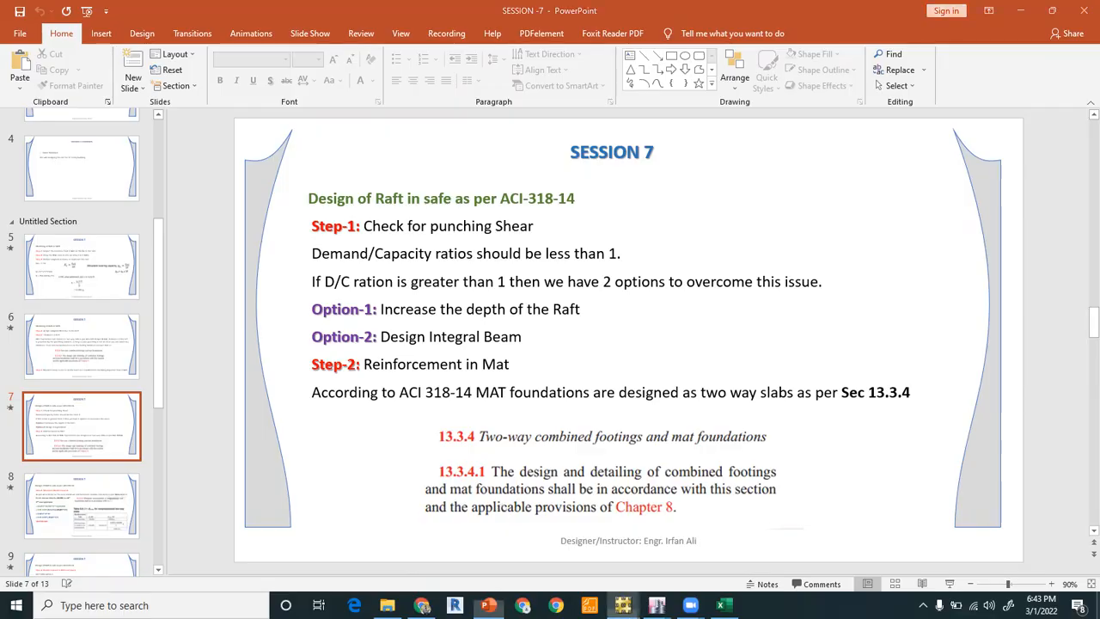
# - Switch to the 36'' RAFT DESIGN model in SAFE, show the punching shear design, and examine the capacity ratios at the columns
pyautogui.moveTo(623, 605)
pyautogui.click(565, 527)
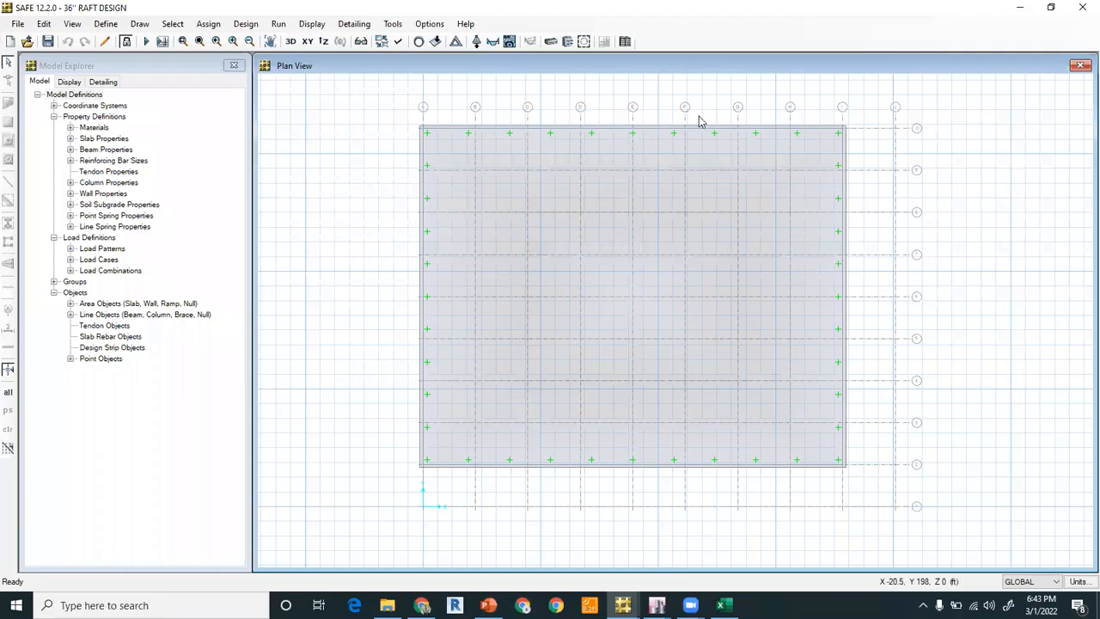
pyautogui.click(584, 41)
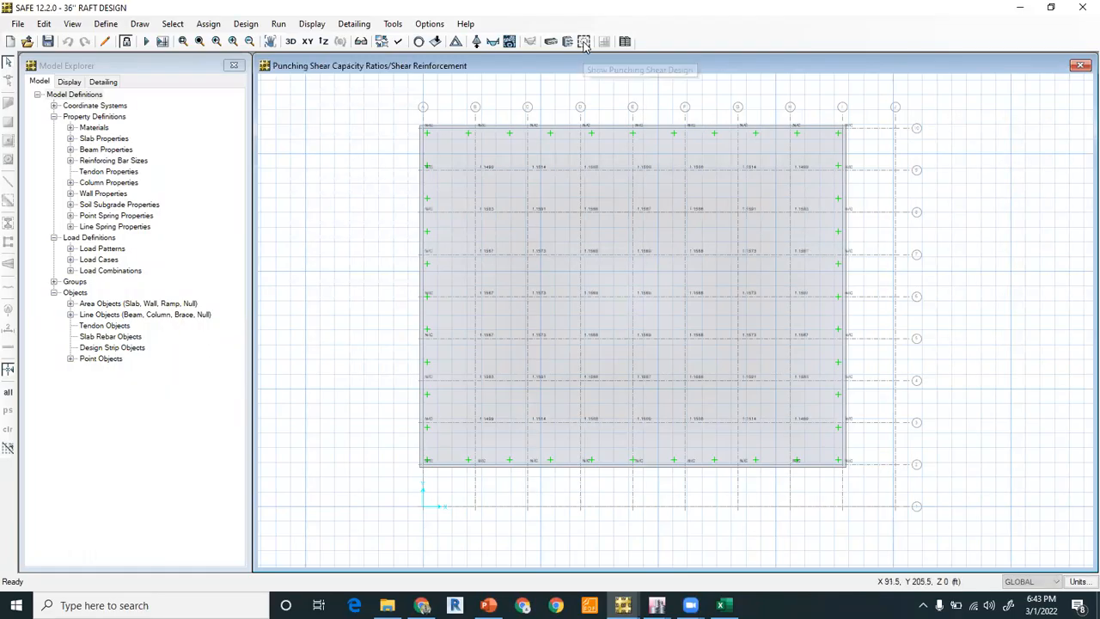
pyautogui.scroll(2, 507, 171)
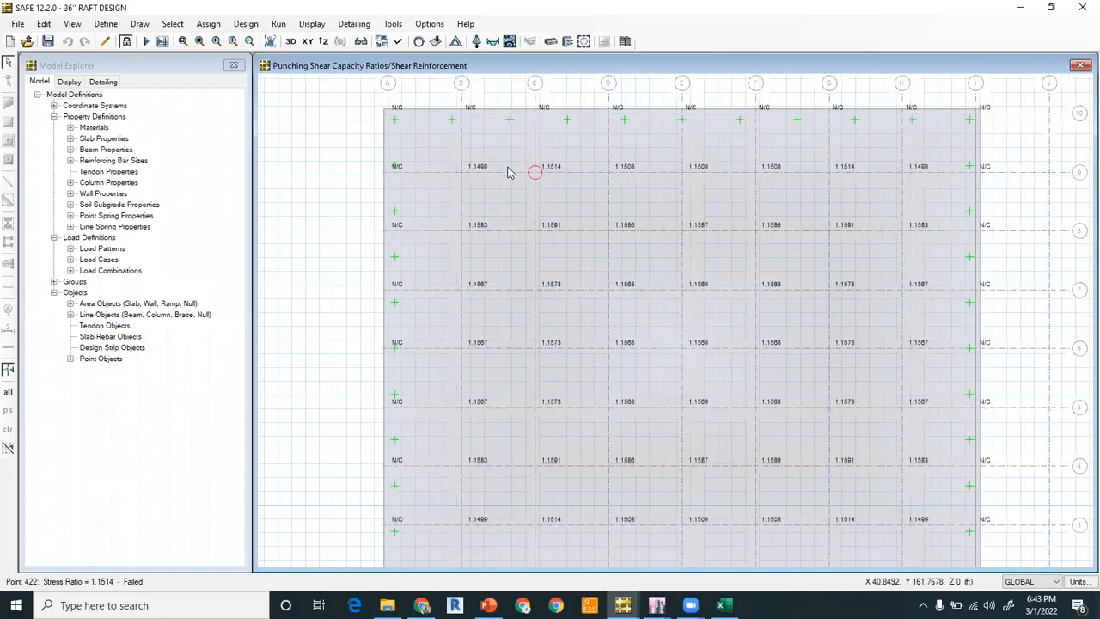
pyautogui.scroll(1, 507, 170)
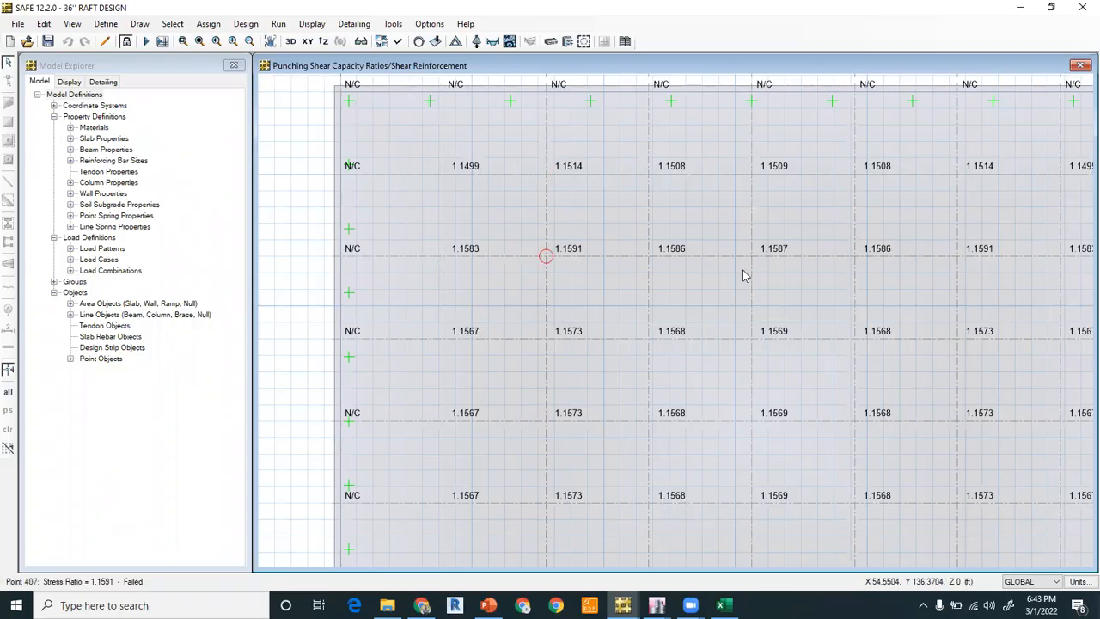
pyautogui.moveTo(696, 451); pyautogui.dragTo(653, 361, button='middle')
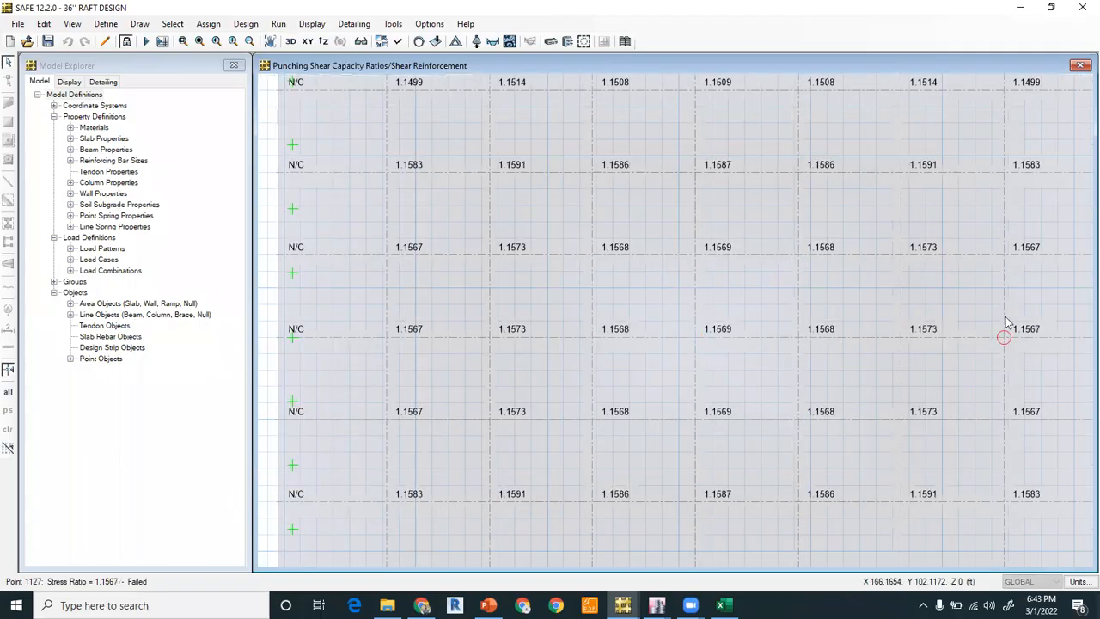
# - Open the ACI 318-08 punching shear check of the interior column at X 75 ft, Y 120 ft and review its design details
pyautogui.rightClick(592, 258)
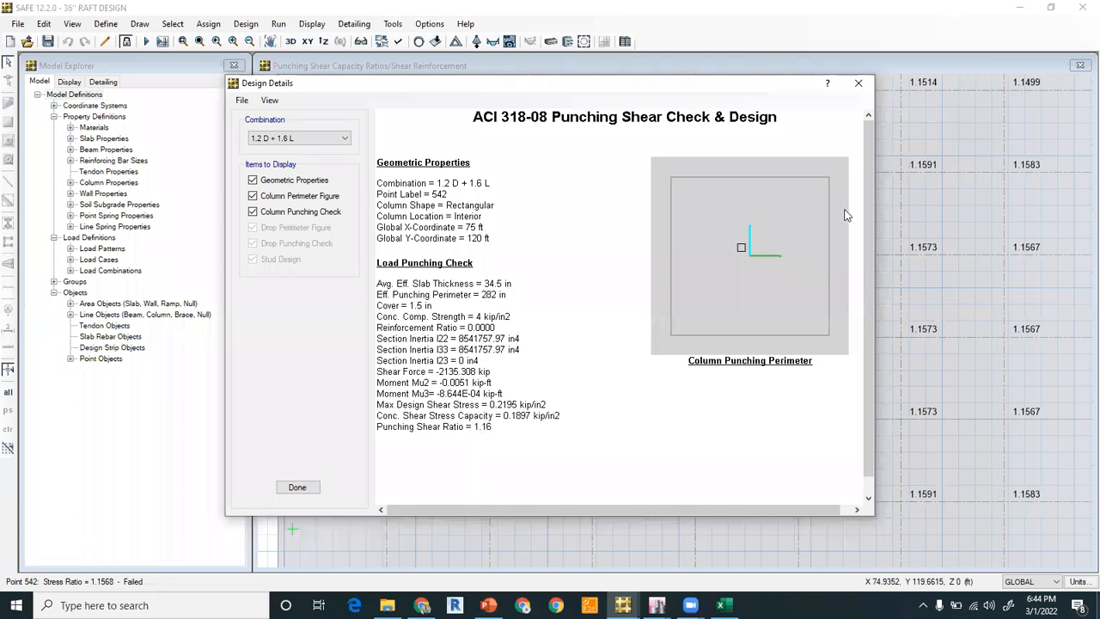
pyautogui.click(858, 84)
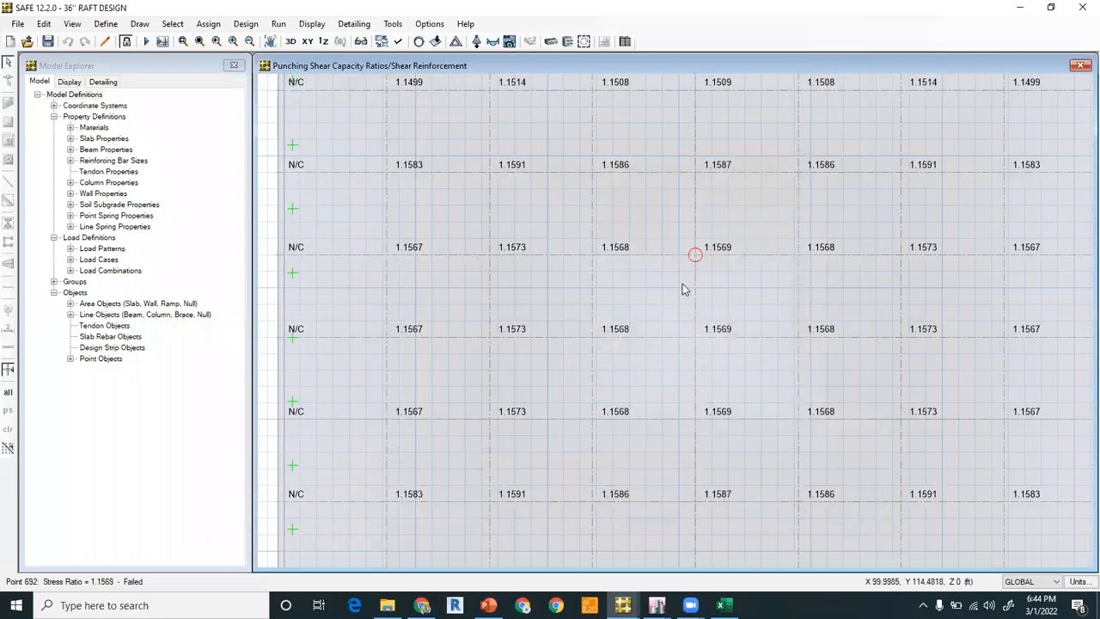
pyautogui.scroll(-2, 635, 268)
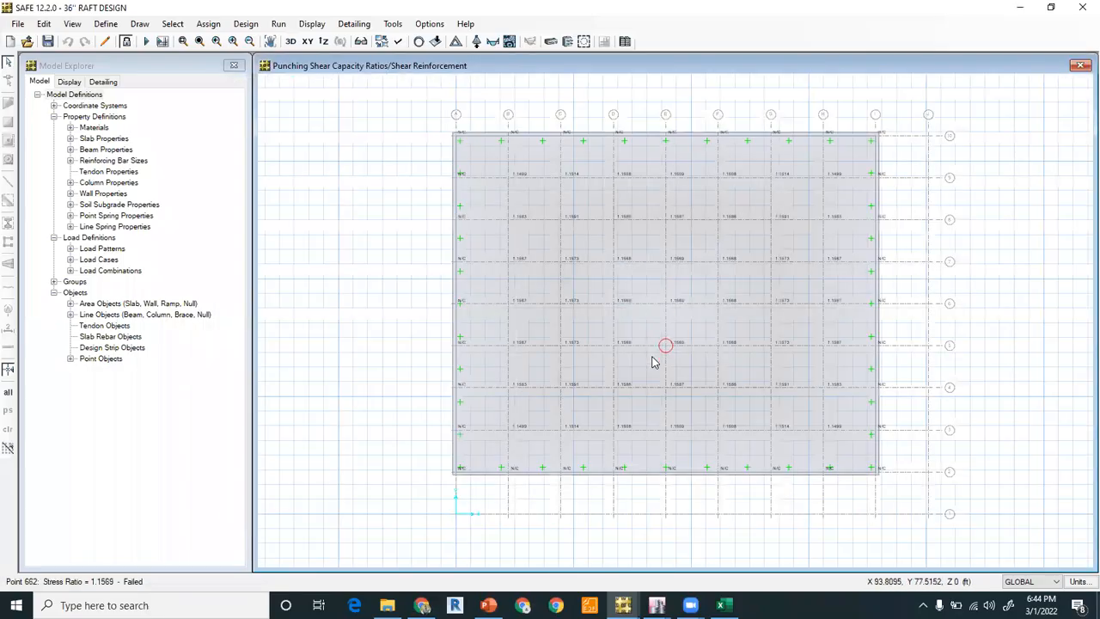
pyautogui.moveTo(649, 317); pyautogui.dragTo(626, 315, button='middle')
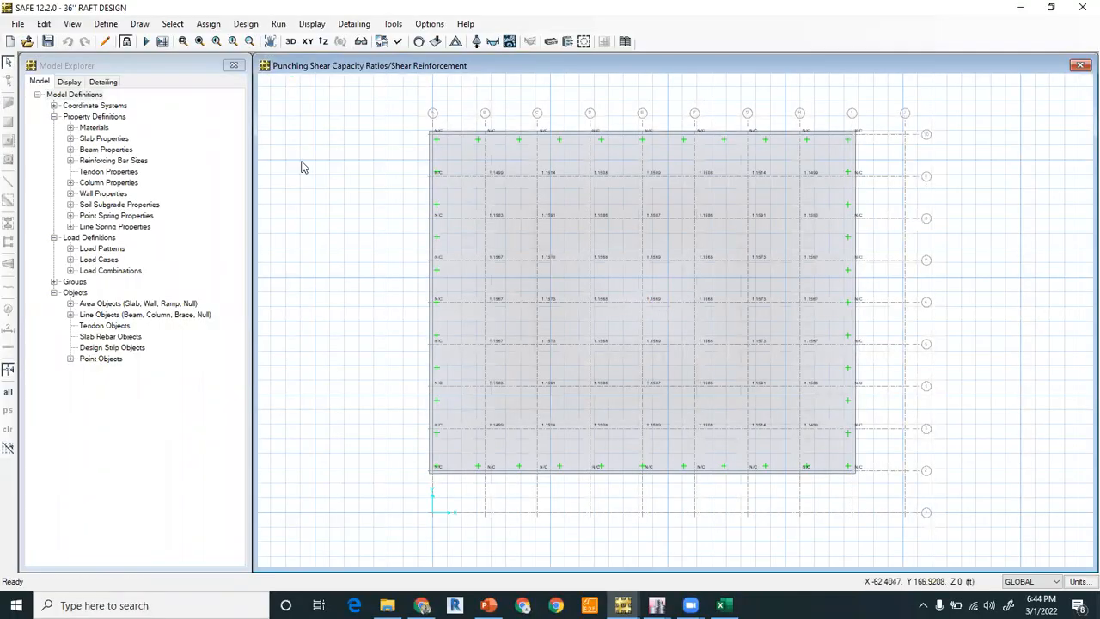
# - Unlock the model and set the 36" MAT slab property's thickness to 42 in
pyautogui.click(127, 41)
pyautogui.click(585, 350)
pyautogui.click(106, 23)
pyautogui.click(146, 55)
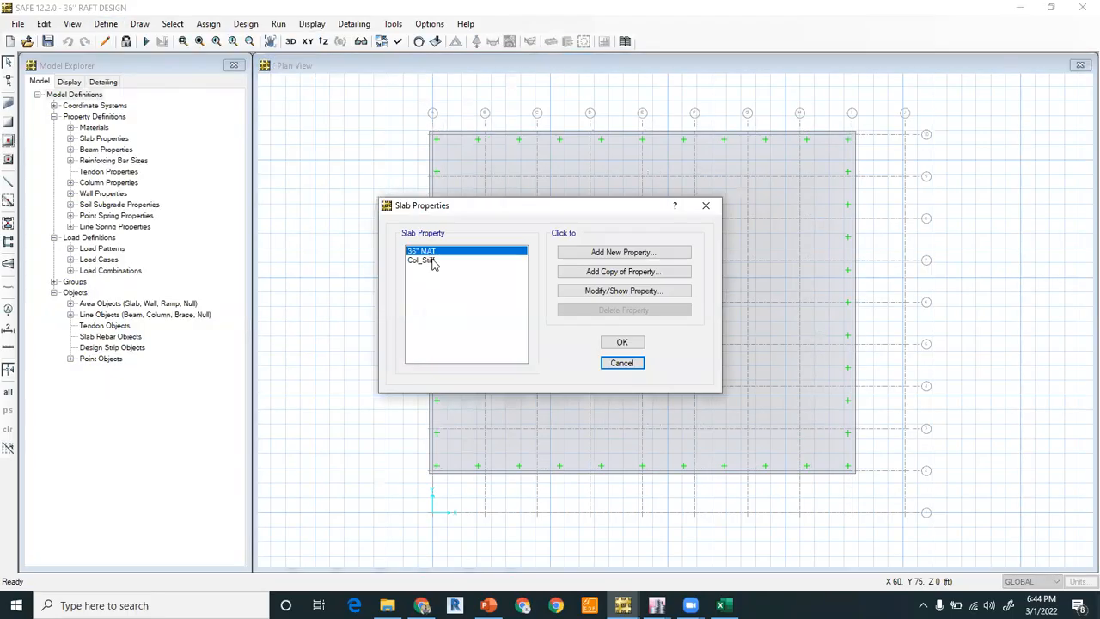
pyautogui.click(618, 290)
pyautogui.doubleClick(614, 291)
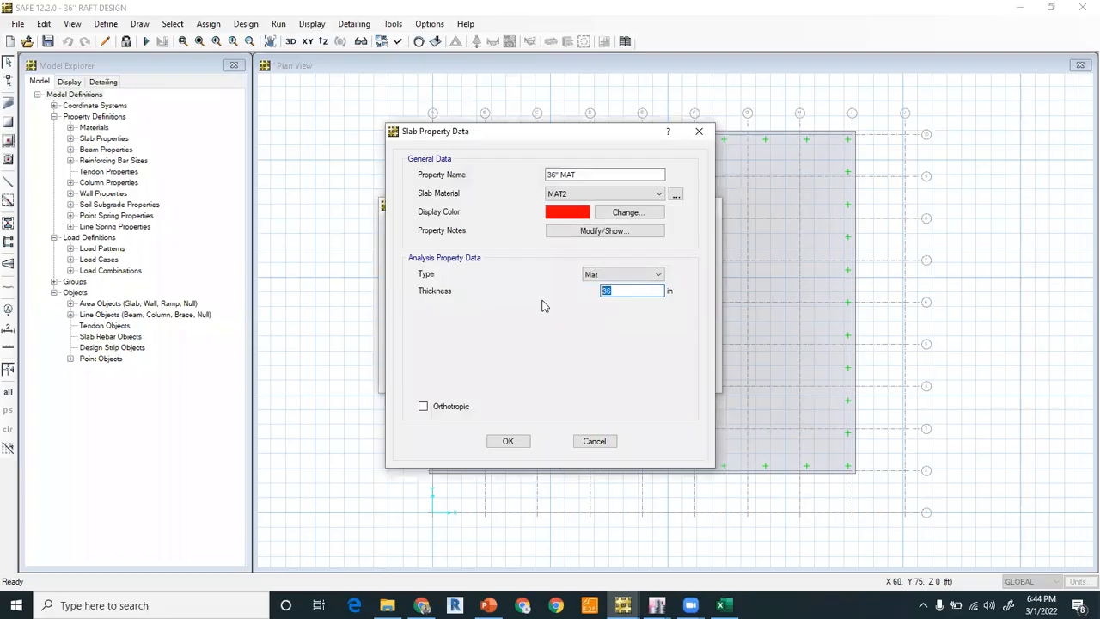
pyautogui.write('42')
# - Rename the thickened slab property 42" MAT and run the analysis and design
pyautogui.click(553, 174)
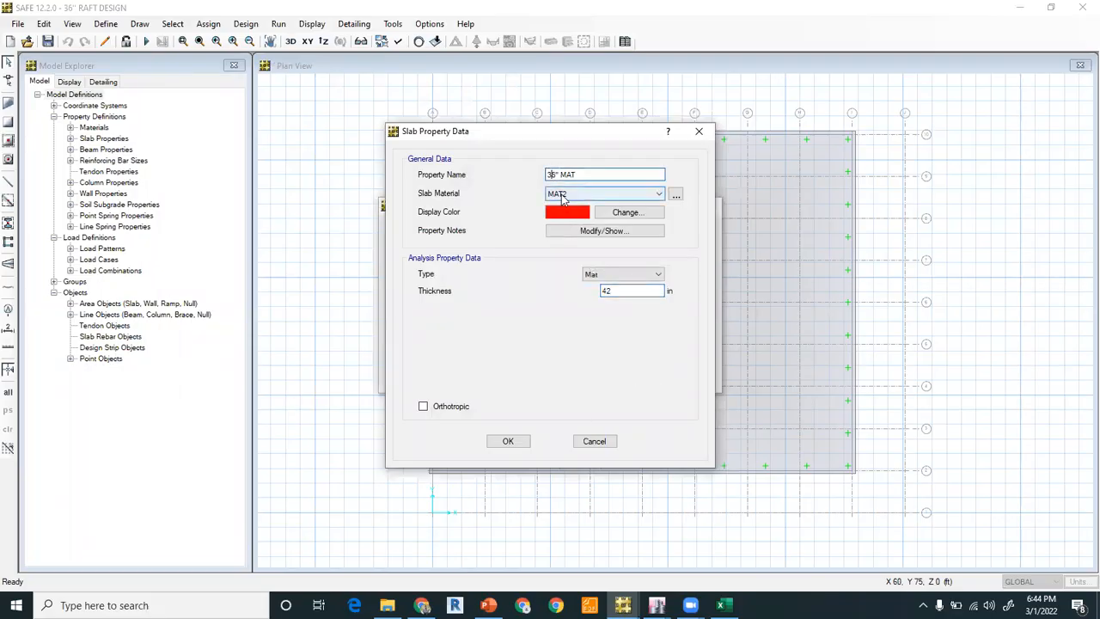
pyautogui.press('BackSpace')
pyautogui.press('BackSpace')
pyautogui.write('42')
pyautogui.click(507, 442)
pyautogui.click(621, 342)
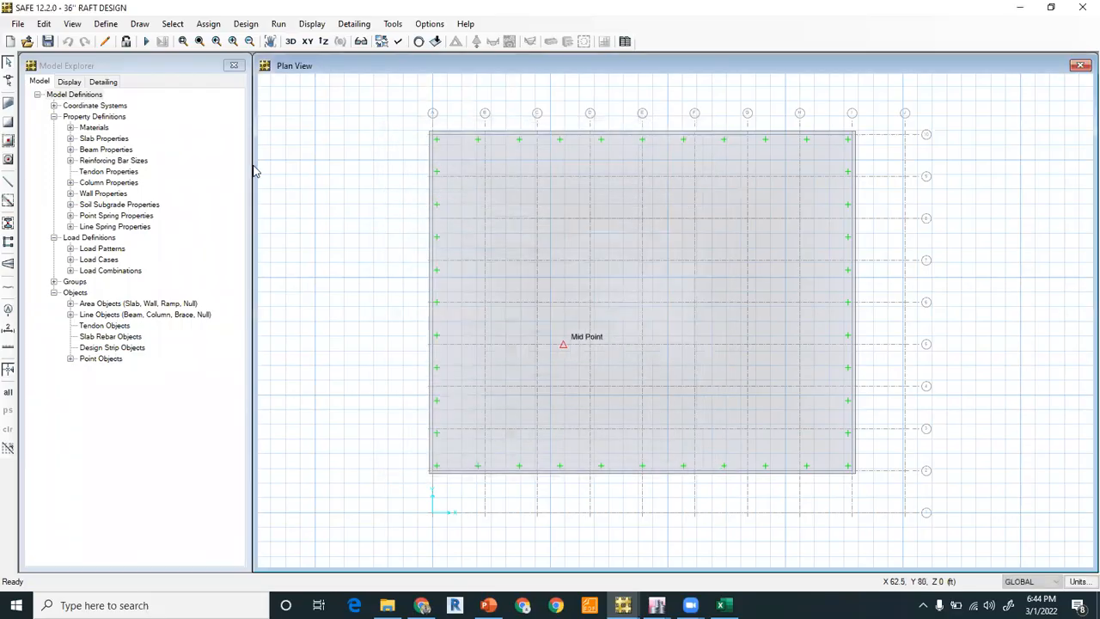
pyautogui.click(147, 43)
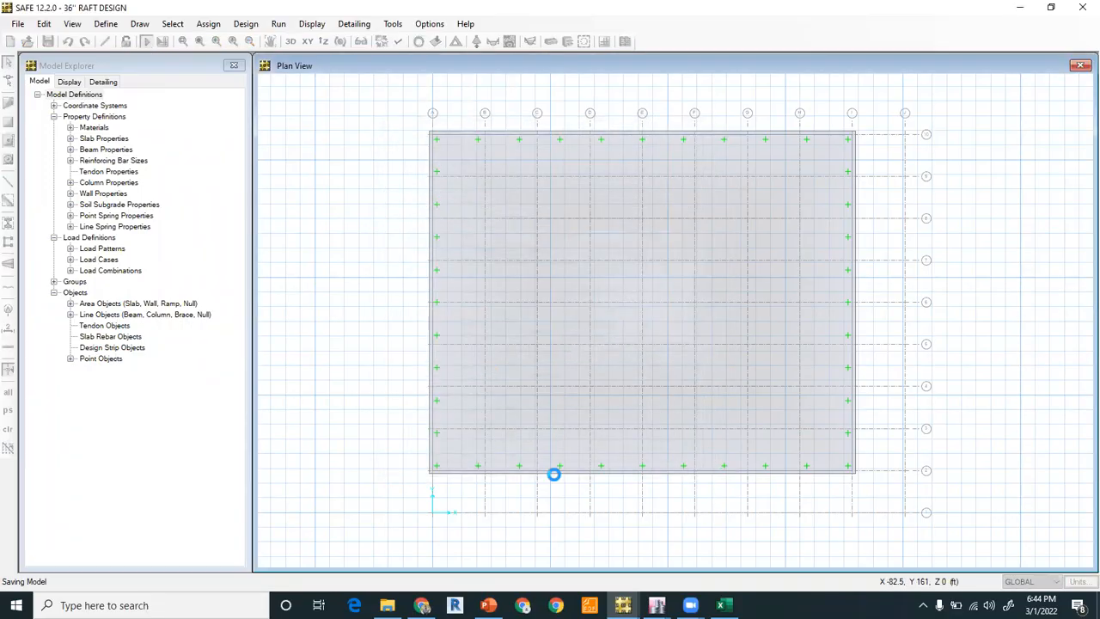
# - Switch to the SESSION -7 PowerPoint slides and read Option-1 on increasing the depth of the raft
pyautogui.click(488, 605)
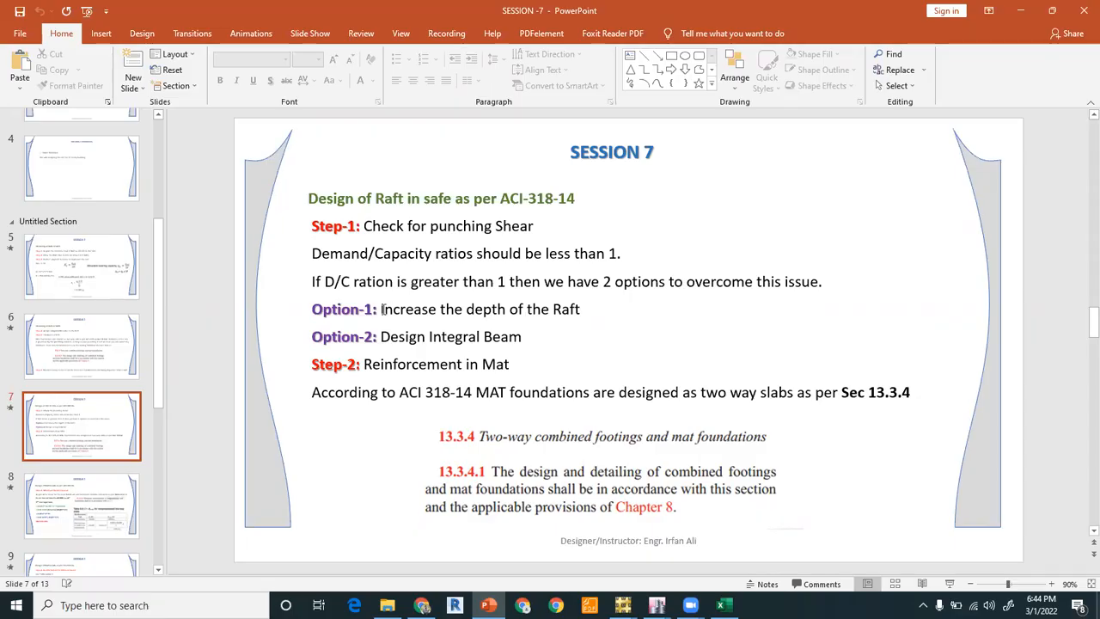
pyautogui.moveTo(381, 310); pyautogui.dragTo(584, 309)
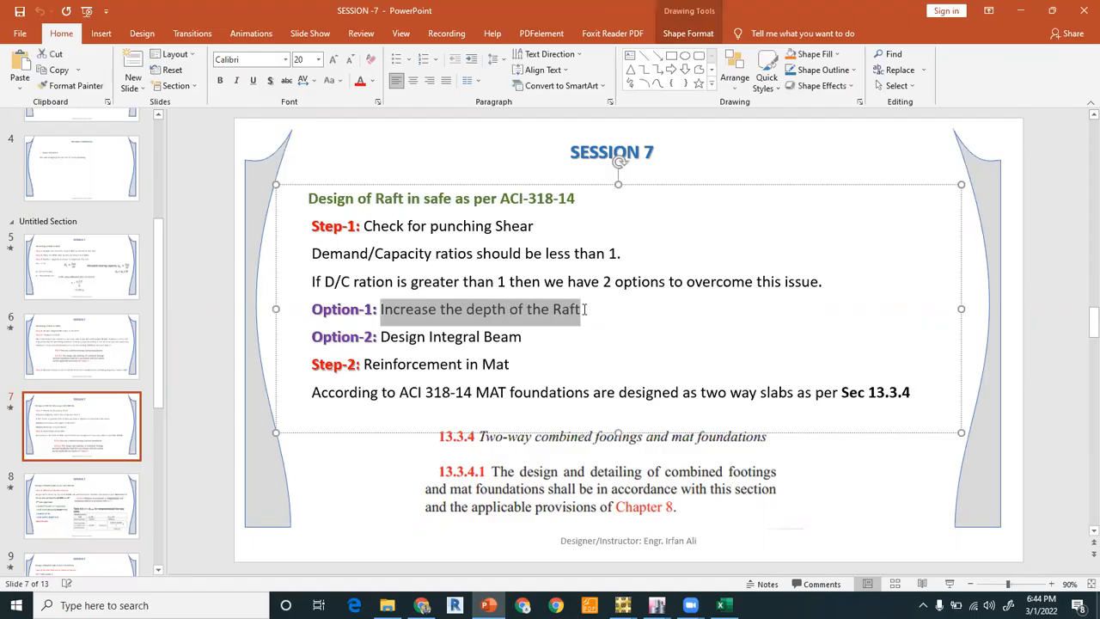
pyautogui.click(272, 135)
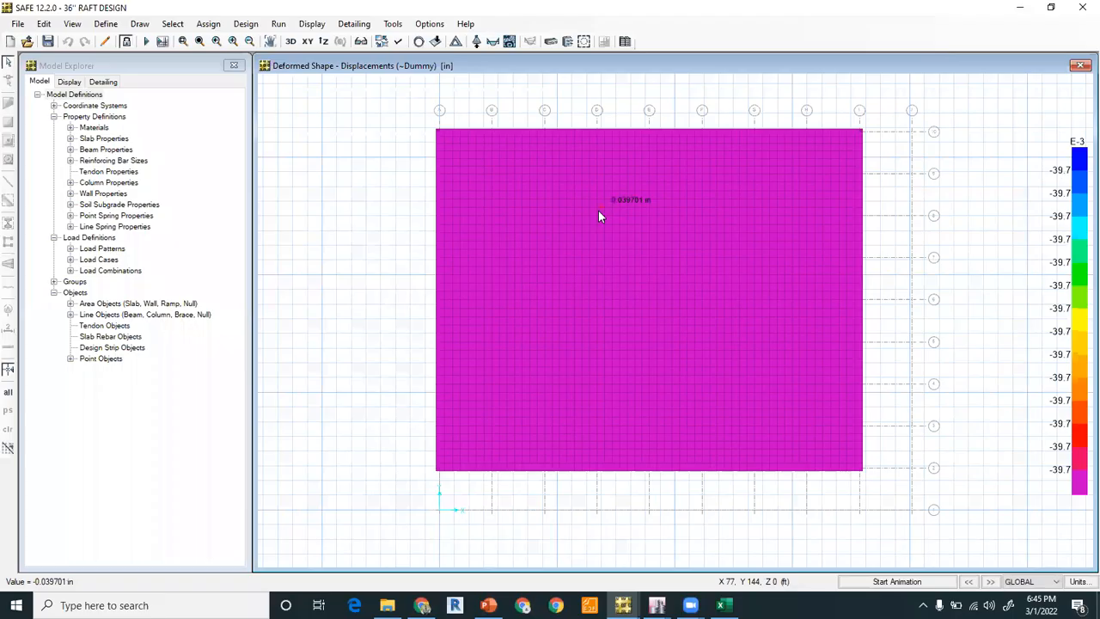
# - Show the punching shear ratios for the 42-inch raft and review the design details of the interior column at X 125 ft, Y 120 ft
pyautogui.click(583, 41)
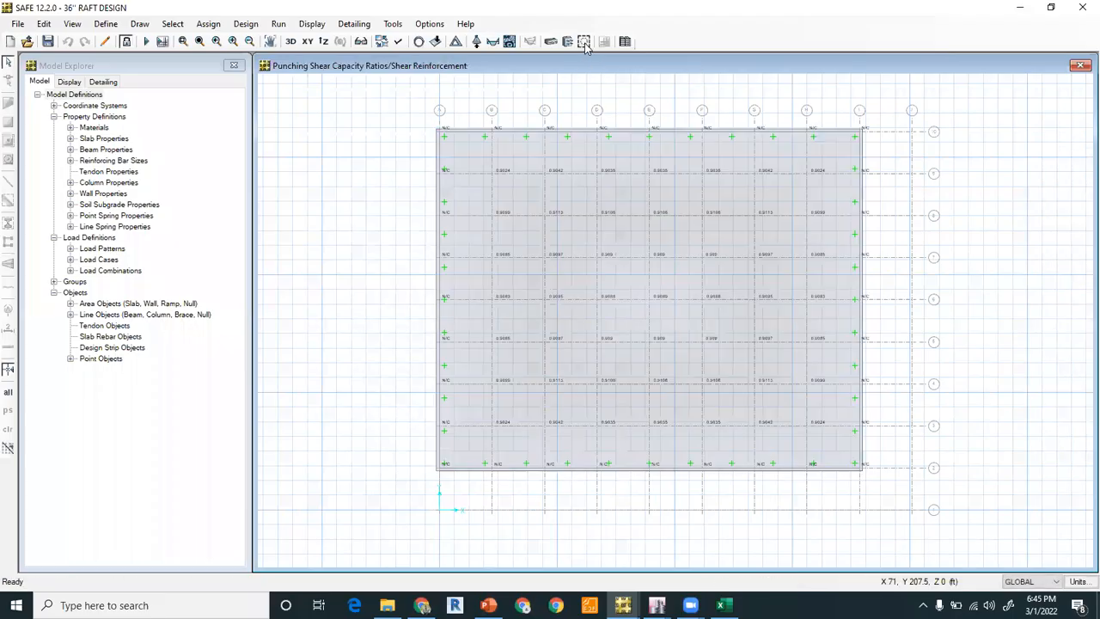
pyautogui.scroll(1, 640, 256)
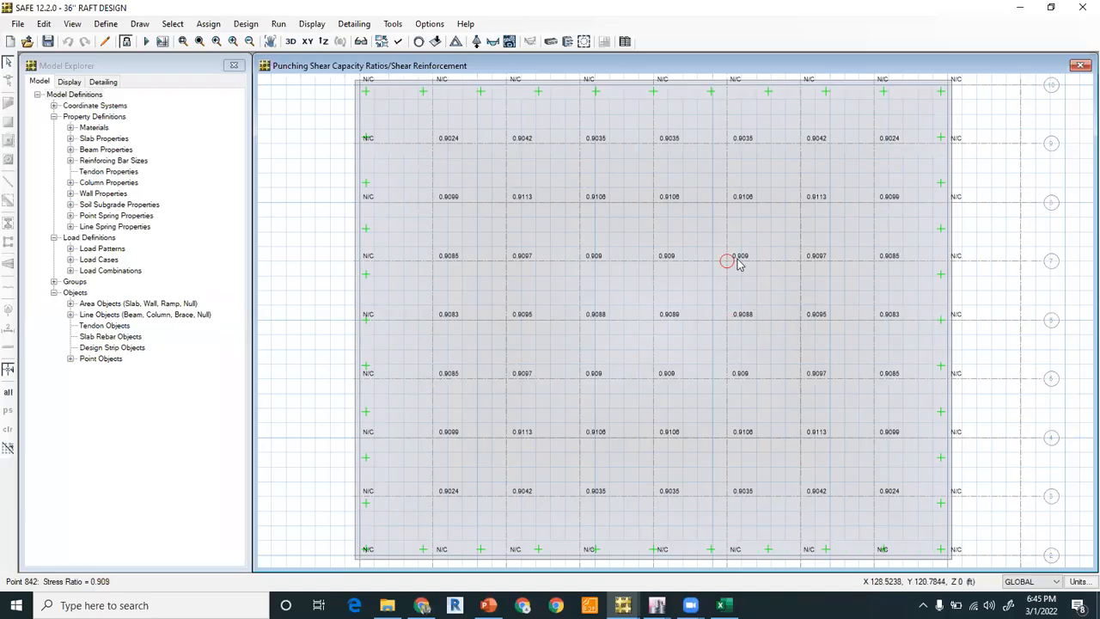
pyautogui.scroll(2, 736, 257)
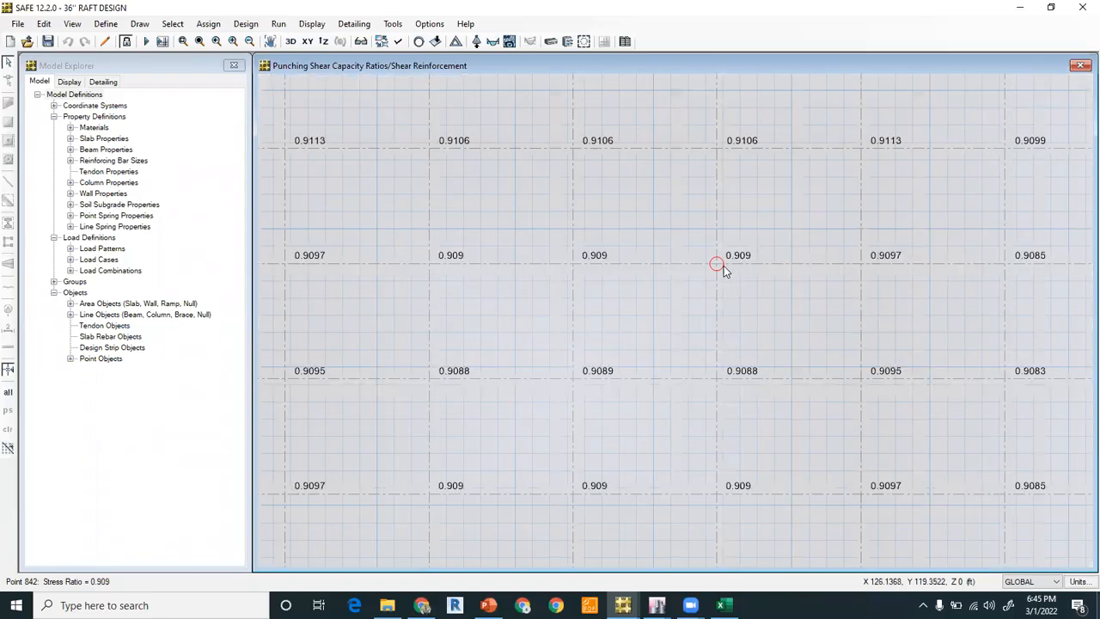
pyautogui.rightClick(719, 264)
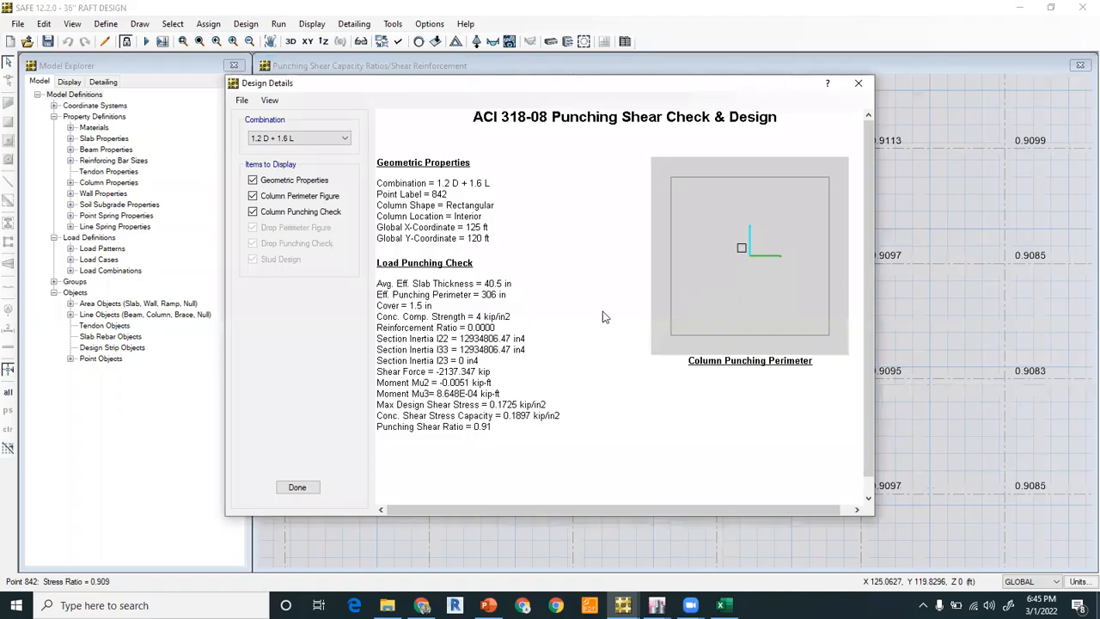
pyautogui.scroll(-1, 599, 317)
pyautogui.scroll(1, 599, 317)
pyautogui.click(857, 83)
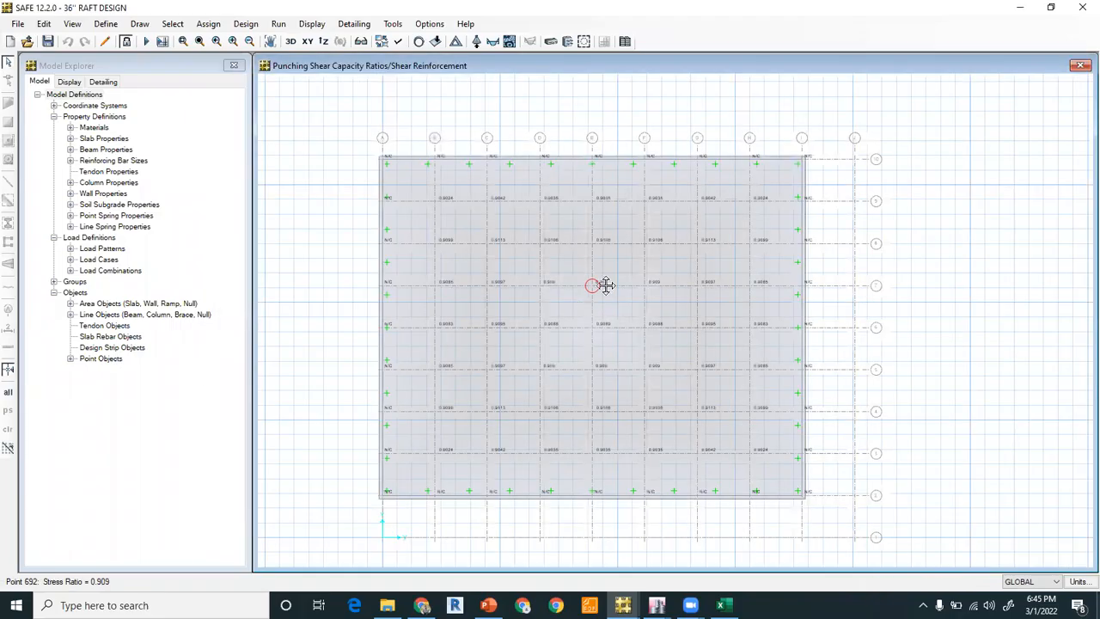
pyautogui.moveTo(607, 284); pyautogui.dragTo(641, 274, button='middle')
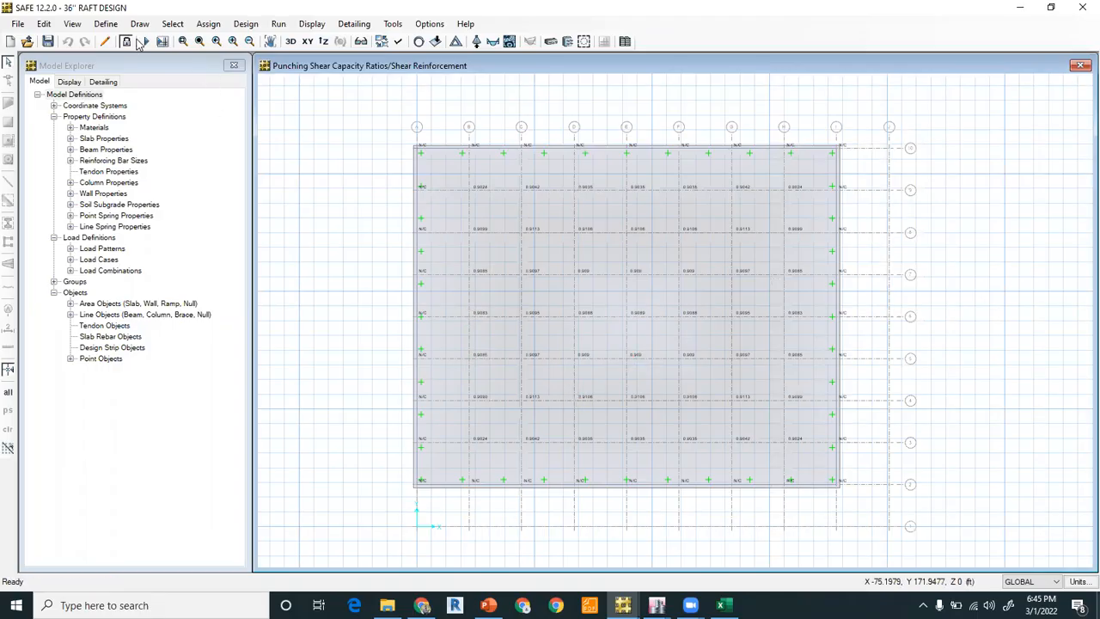
# - Unlock the model, review the punching shear options on the PowerPoint slide, and return to the 36'' RAFT DESIGN model in SAFE
pyautogui.click(591, 349)
pyautogui.click(489, 605)
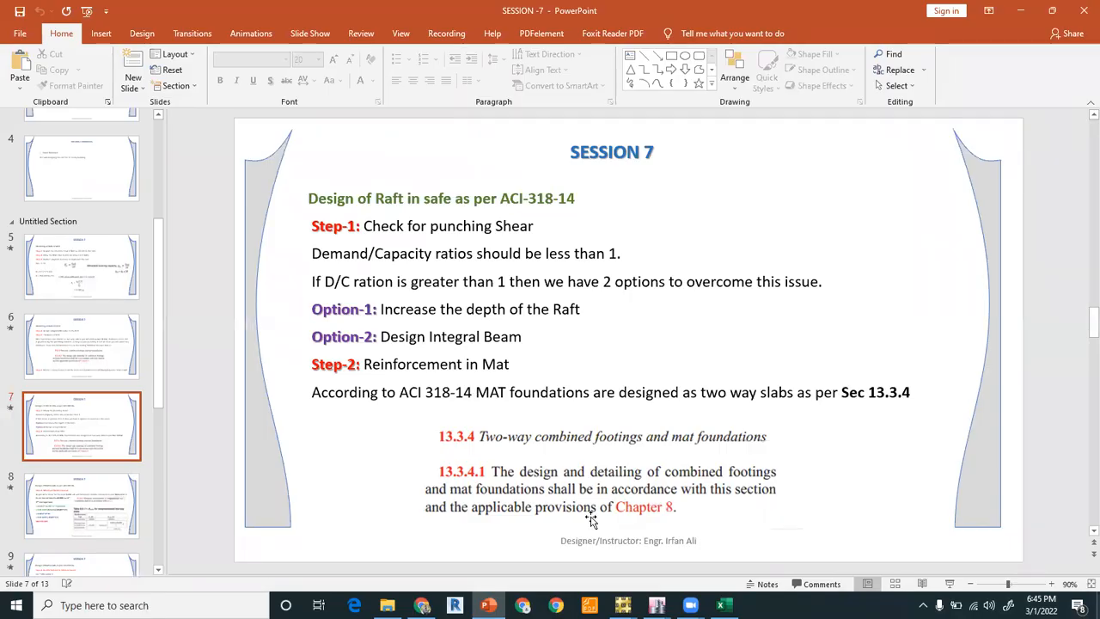
pyautogui.moveTo(623, 605)
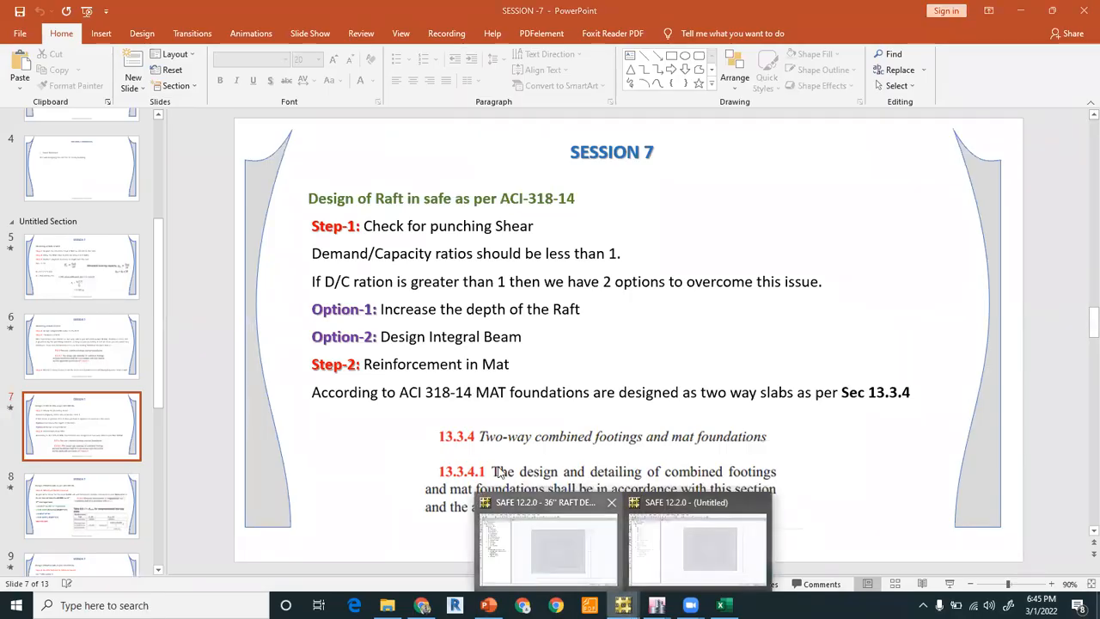
pyautogui.click(571, 554)
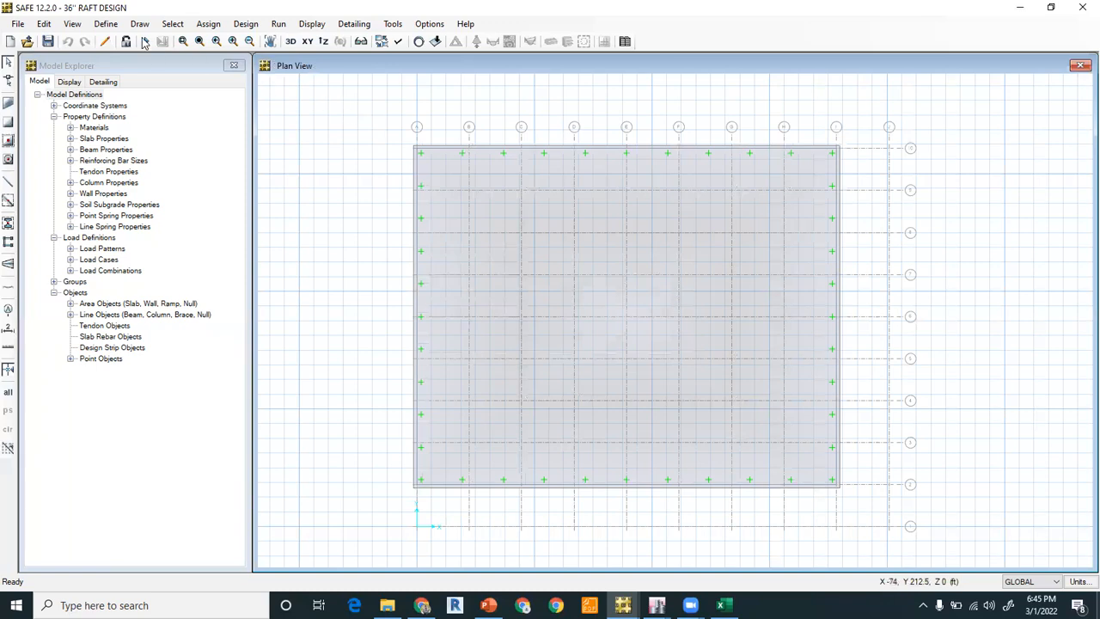
# - Set the 42" MAT slab property's thickness to 36 in
pyautogui.click(105, 23)
pyautogui.click(146, 56)
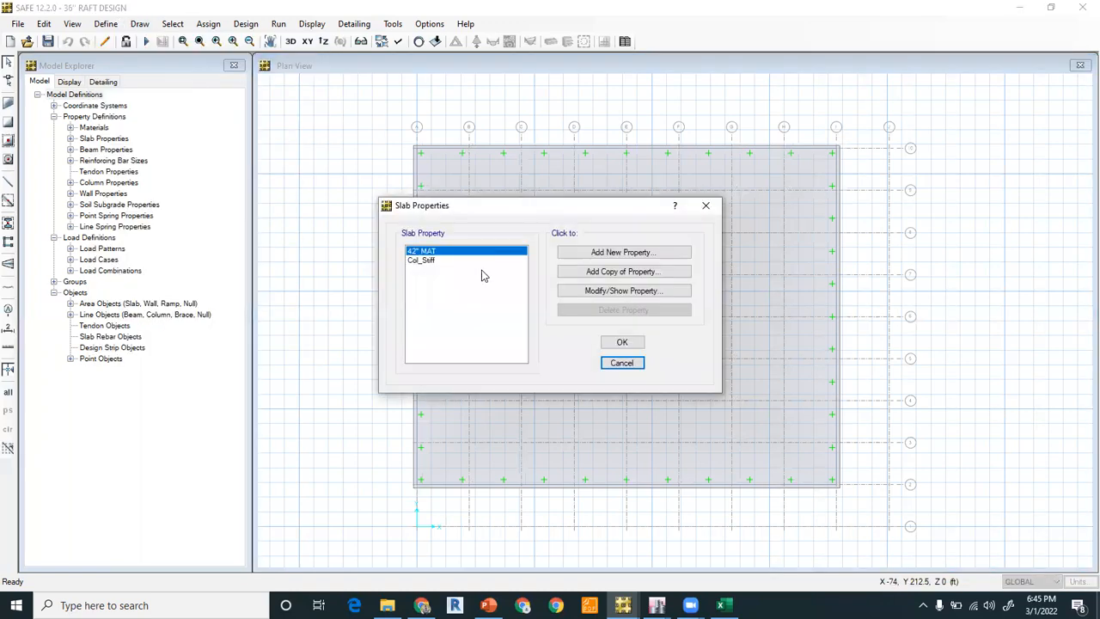
pyautogui.click(580, 291)
pyautogui.doubleClick(627, 291)
pyautogui.write('36')
# - Rename the mat slab property 36" MAT and accept the slab property changes
pyautogui.click(556, 175)
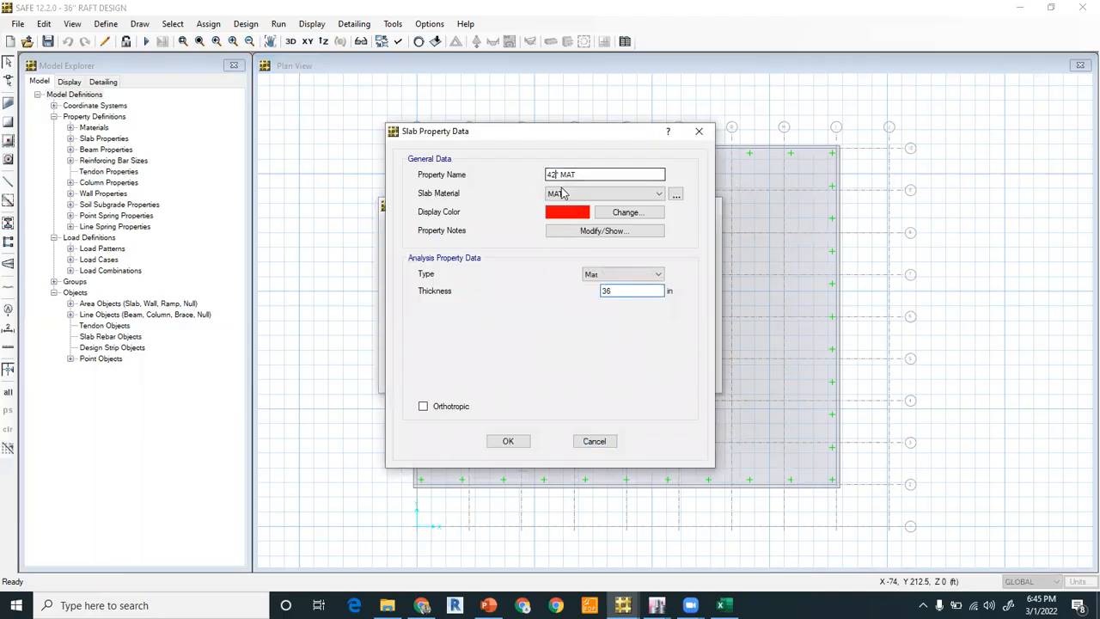
pyautogui.press('BackSpace')
pyautogui.press('BackSpace')
pyautogui.write('36')
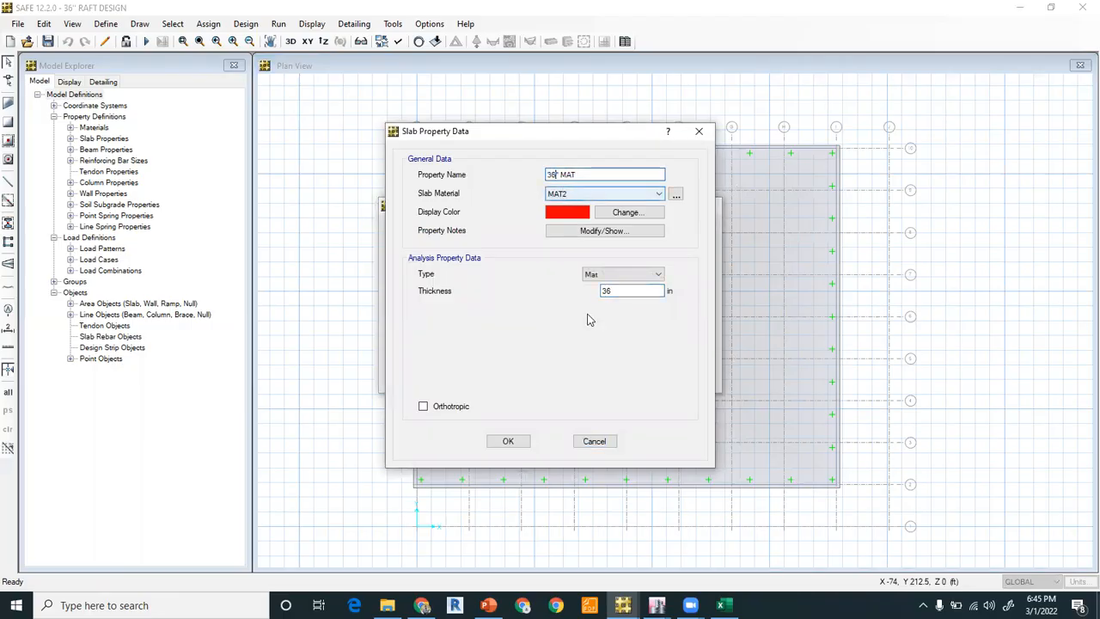
pyautogui.click(508, 441)
pyautogui.click(623, 343)
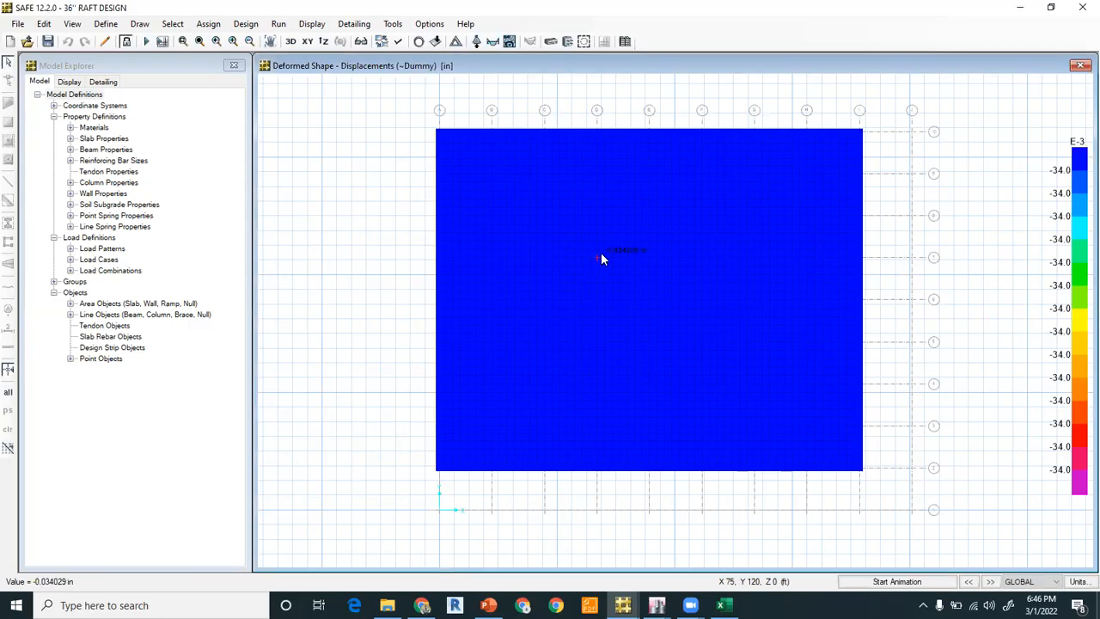
# - Show the punching shear design for the 36-inch raft and examine the capacity ratios at the columns
pyautogui.click(585, 45)
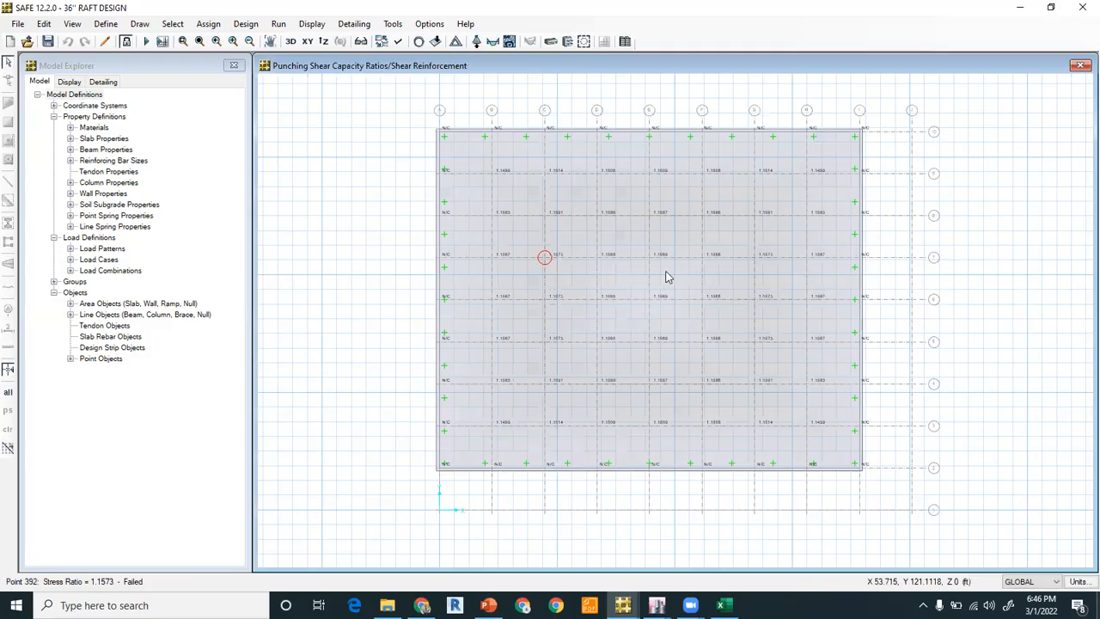
pyautogui.scroll(2, 666, 277)
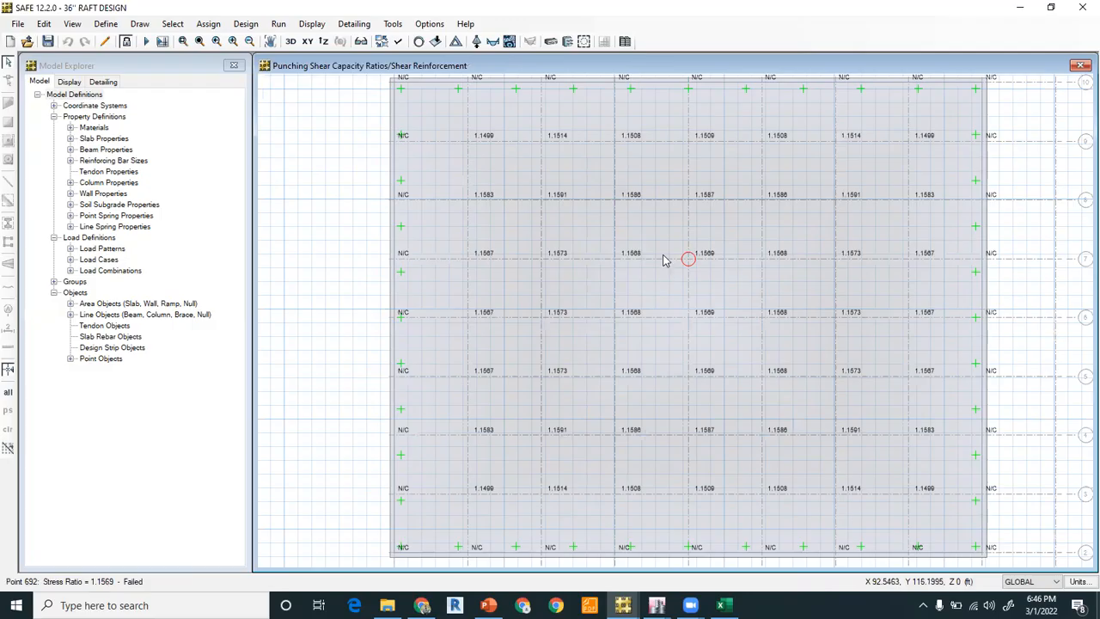
pyautogui.scroll(-2, 663, 259)
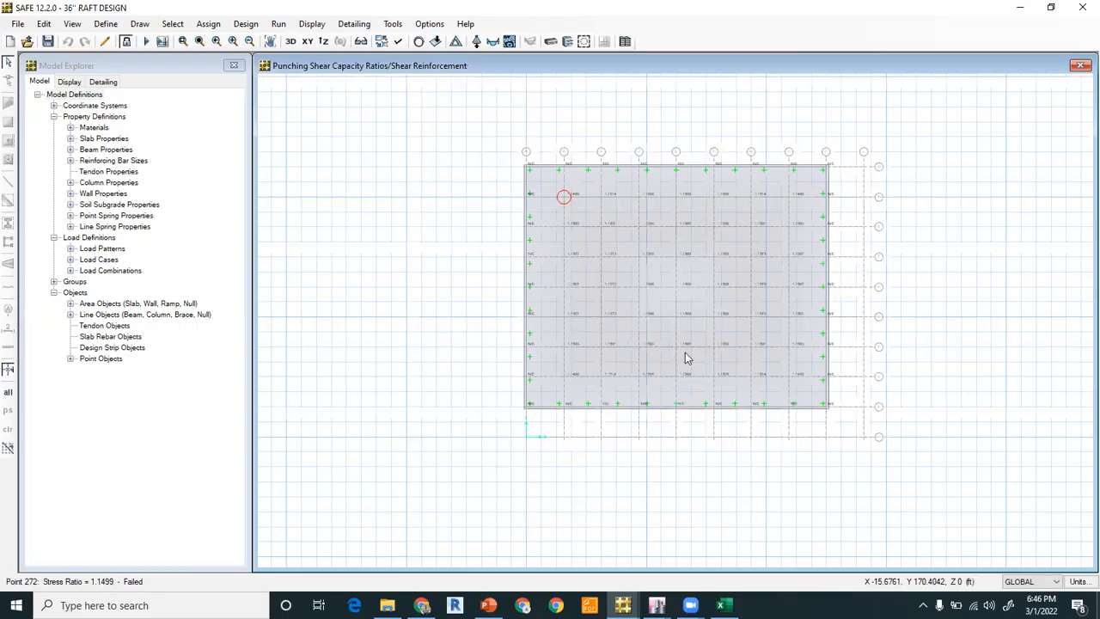
# - Select the whole raft and set the allowed punching shear reinforcement to Rebar Ties in its punching check overwrites
pyautogui.moveTo(483, 130); pyautogui.dragTo(928, 490)
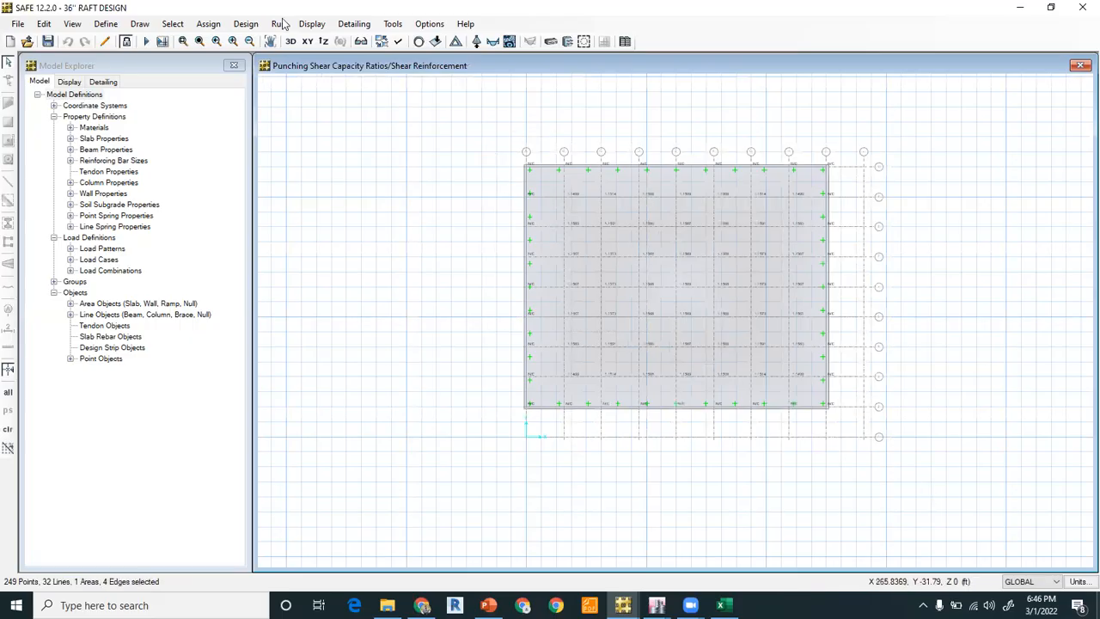
pyautogui.click(246, 23)
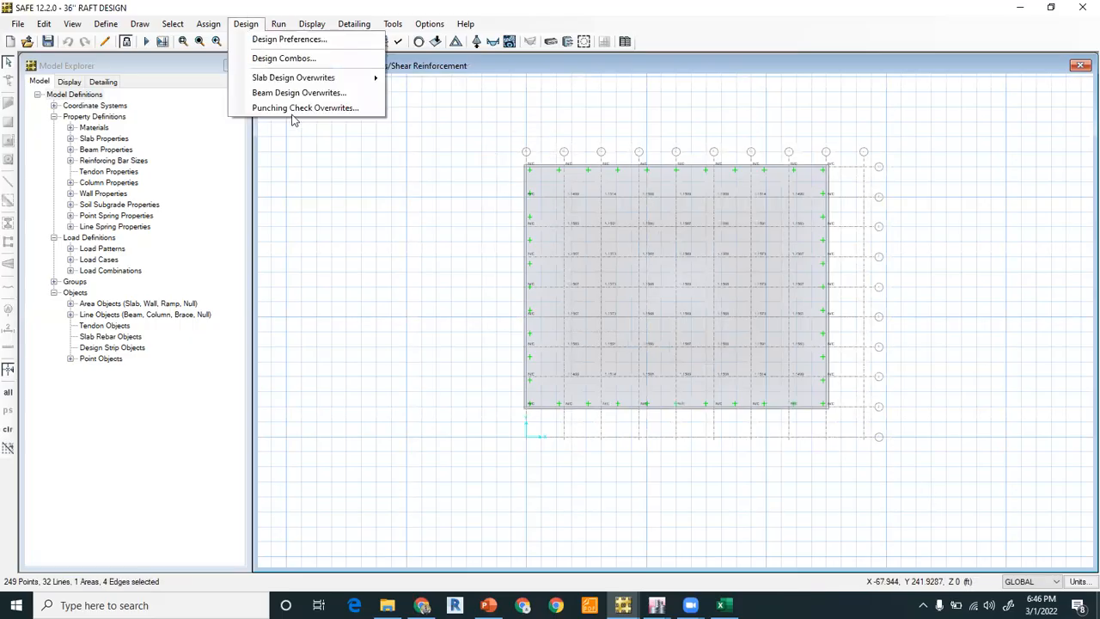
pyautogui.click(288, 110)
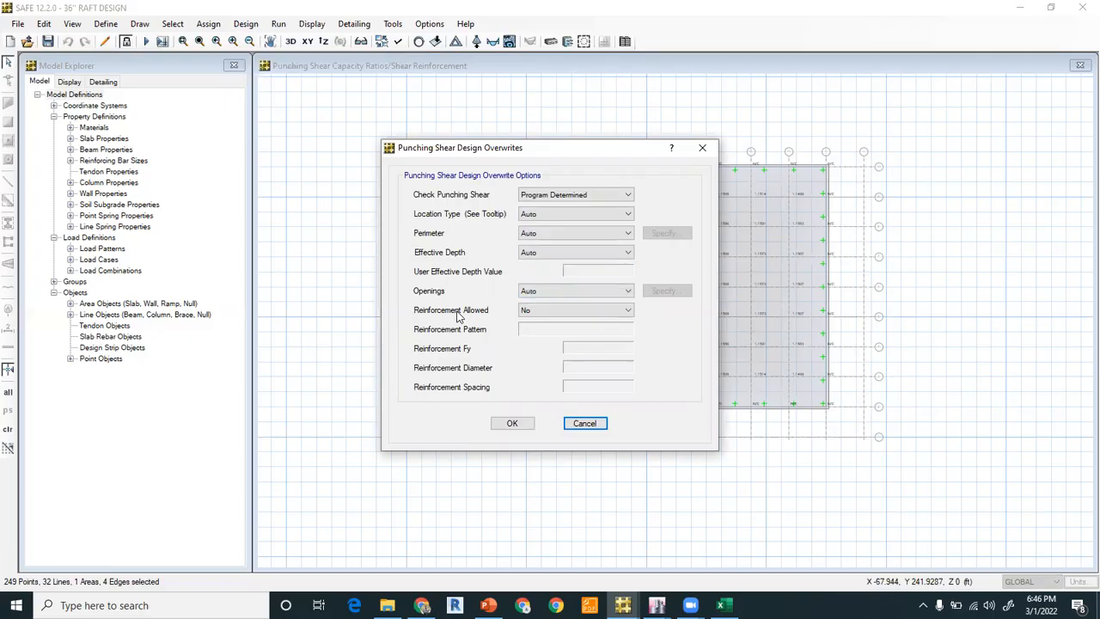
pyautogui.click(559, 314)
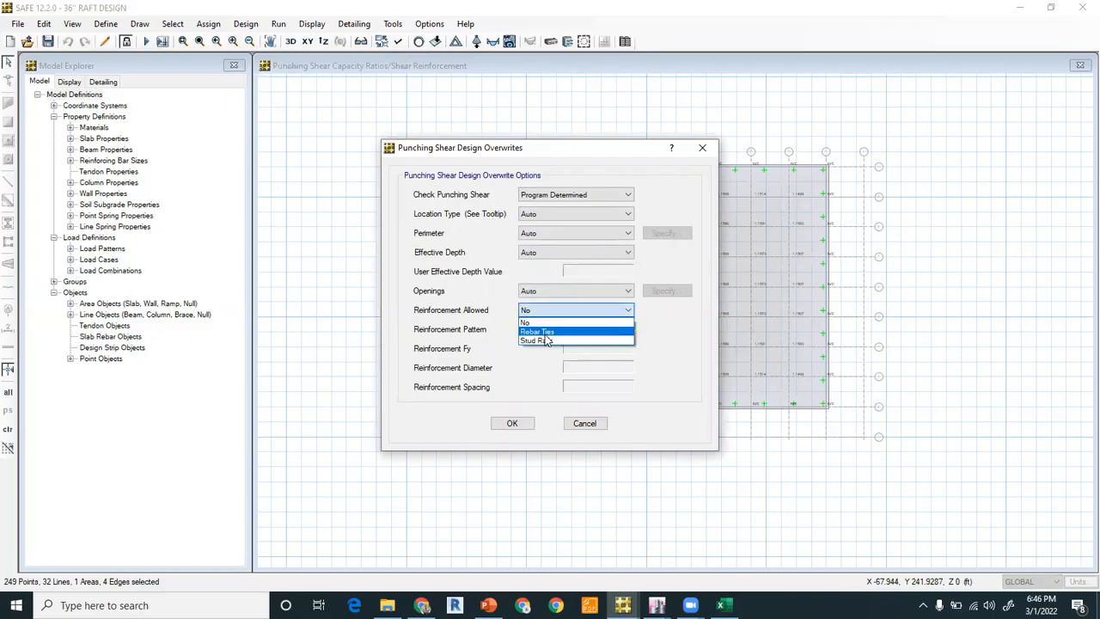
pyautogui.click(547, 332)
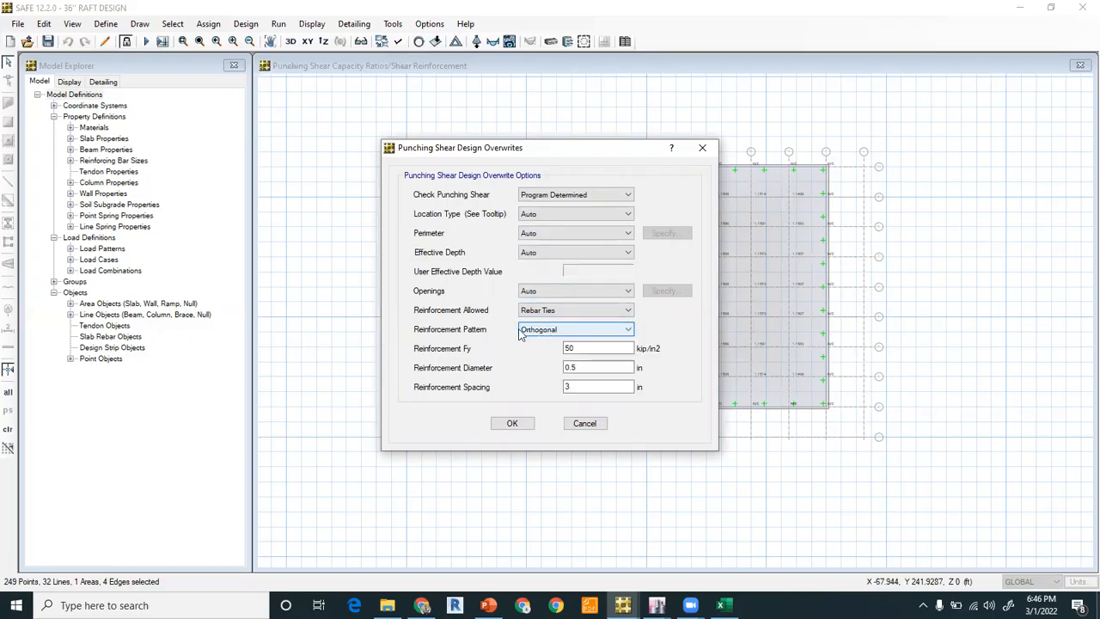
# - Set the tie reinforcement's Fy to 60 kip/in2, diameter to 0.75 in and spacing to 6 in, and accept deleting the design results
pyautogui.doubleClick(569, 348)
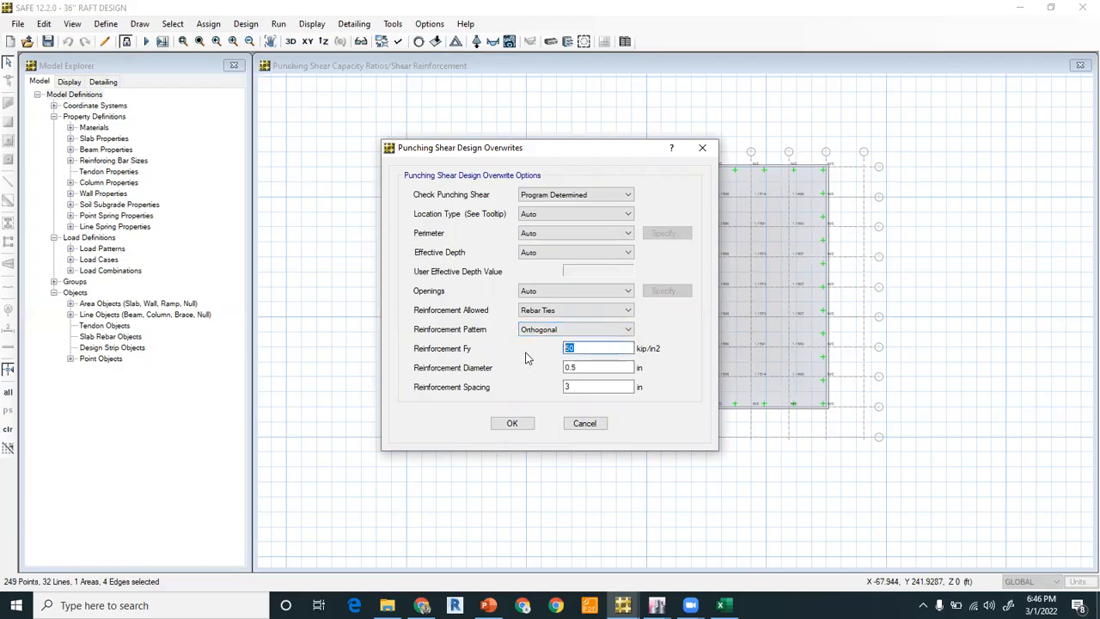
pyautogui.write('60')
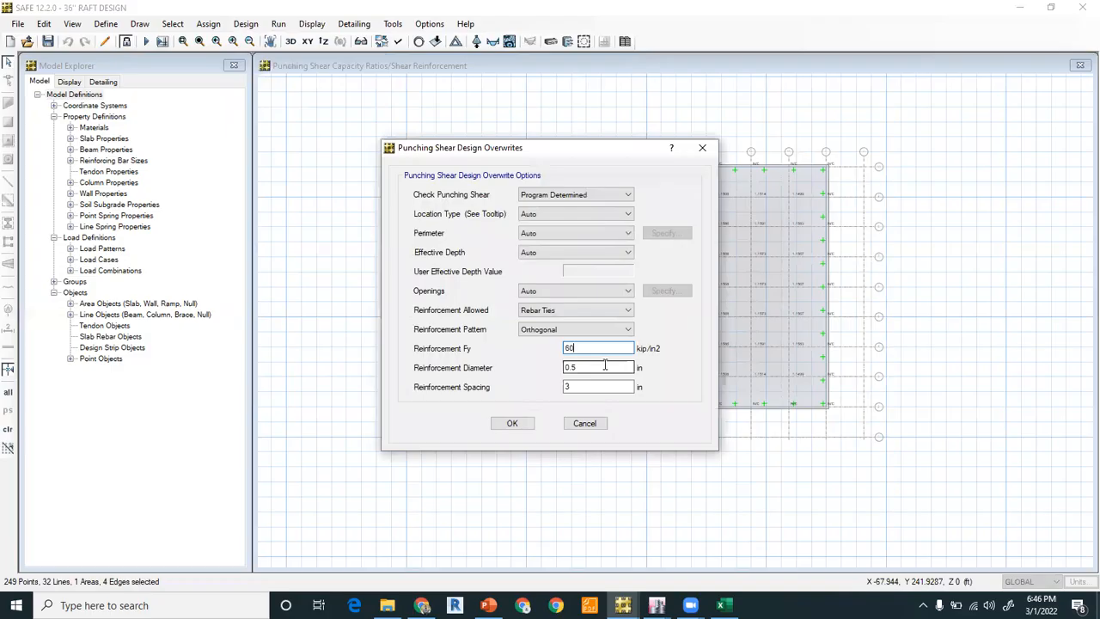
pyautogui.doubleClick(602, 367)
pyautogui.write('0.7')
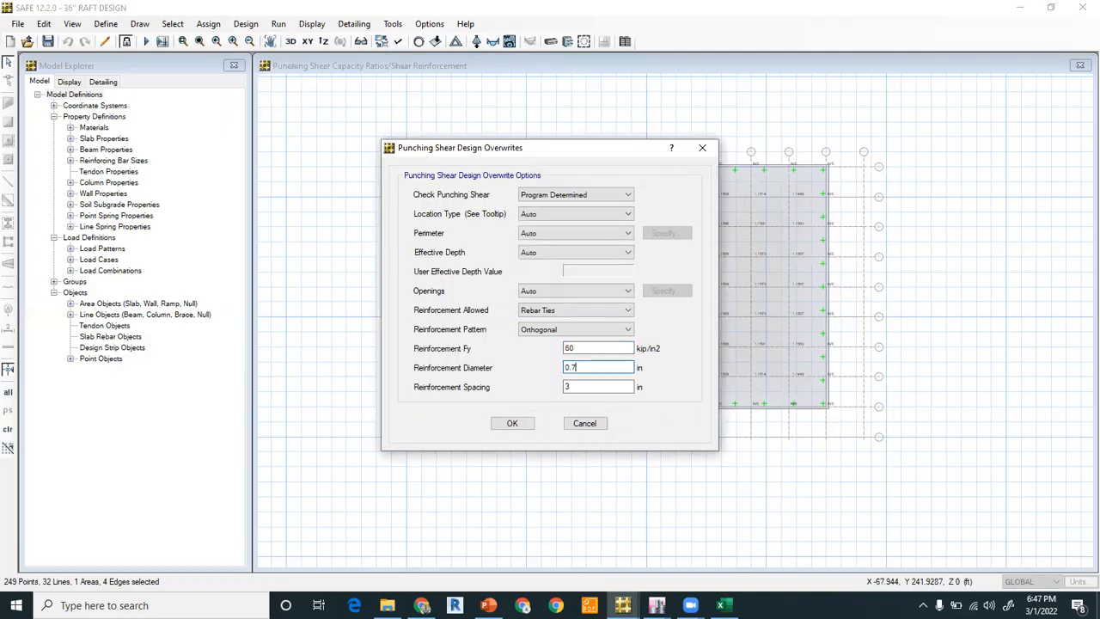
pyautogui.doubleClick(582, 387)
pyautogui.write('6')
pyautogui.click(513, 422)
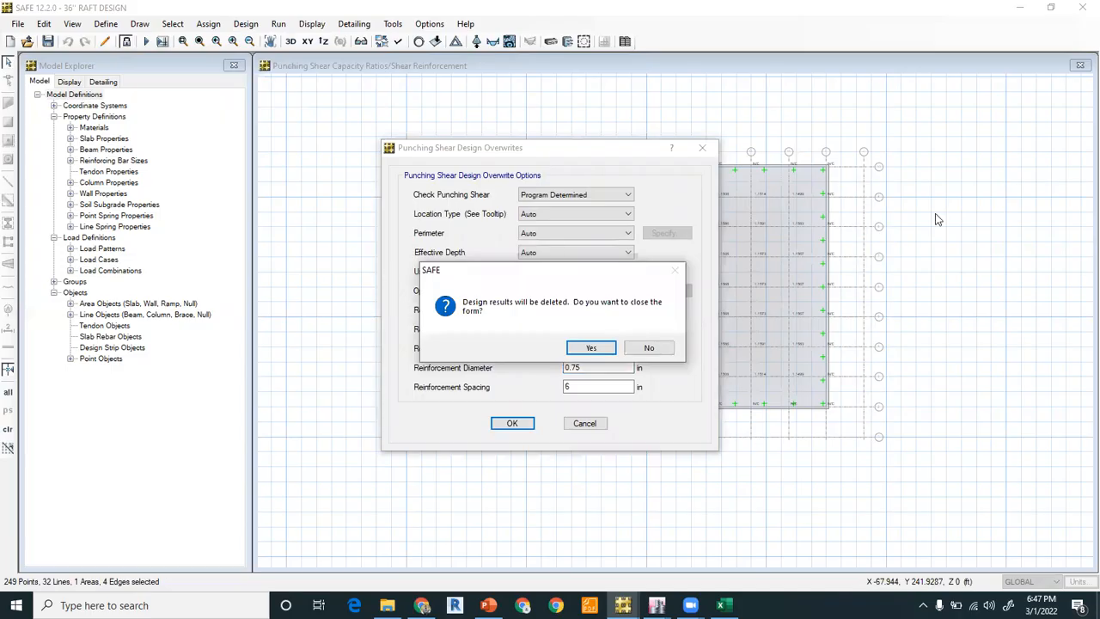
pyautogui.click(593, 347)
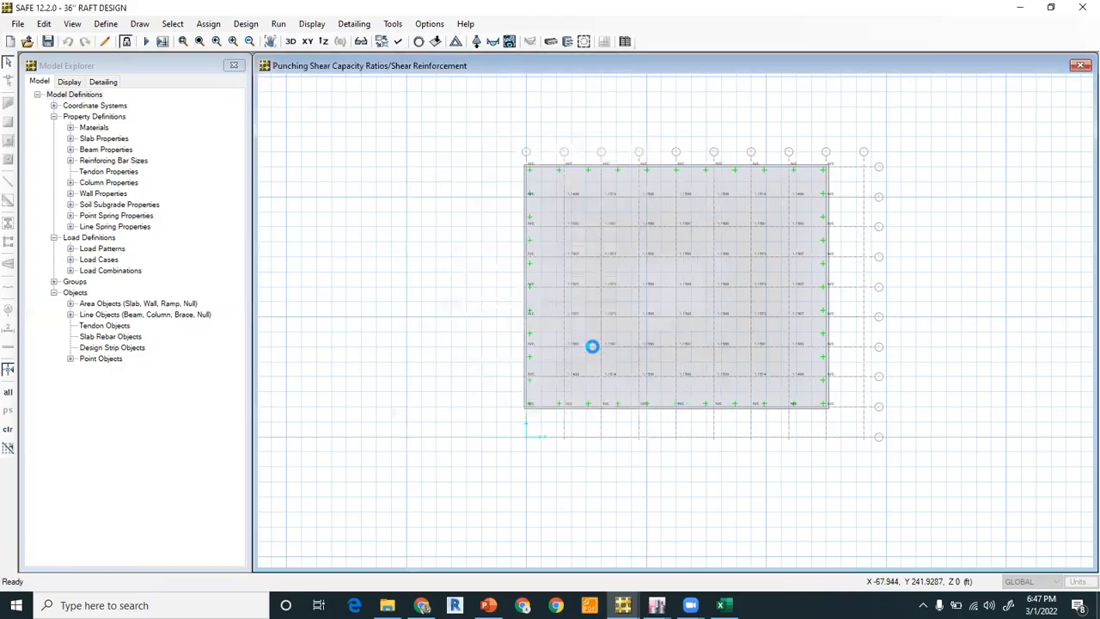
# - Run the analysis and design again and show the punching shear design to examine the tie reinforcement at the columns
pyautogui.click(146, 41)
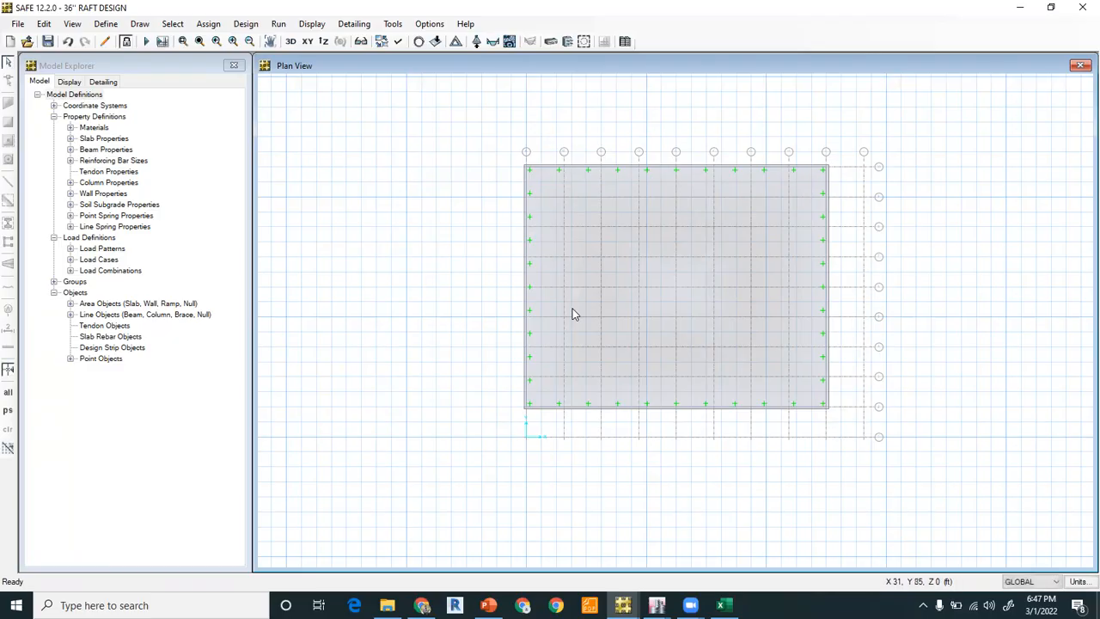
pyautogui.click(585, 45)
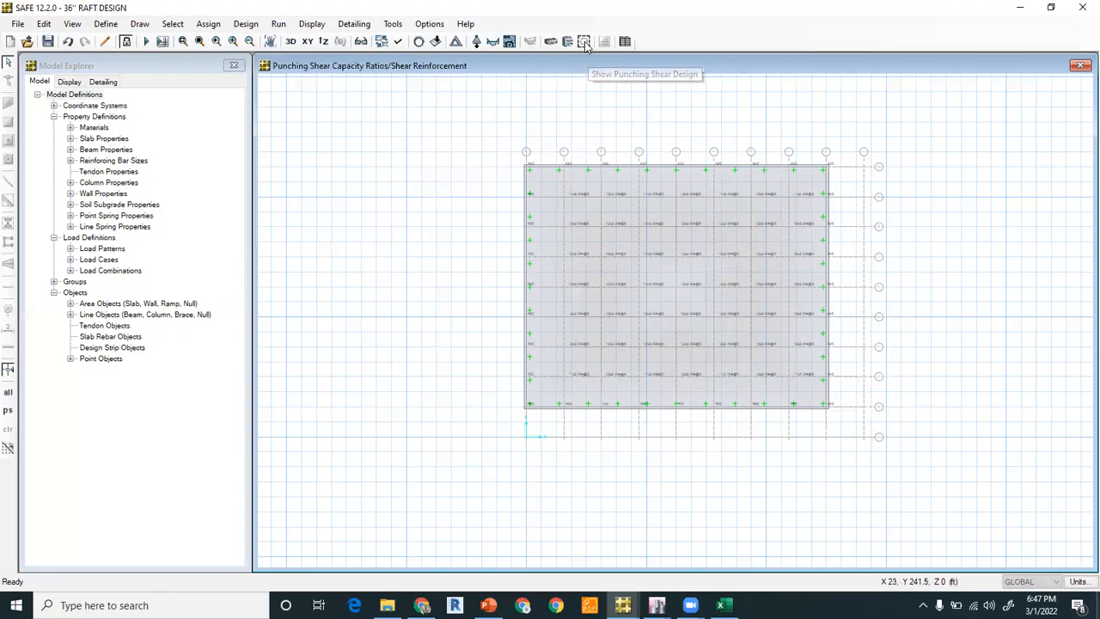
pyautogui.scroll(2, 621, 213)
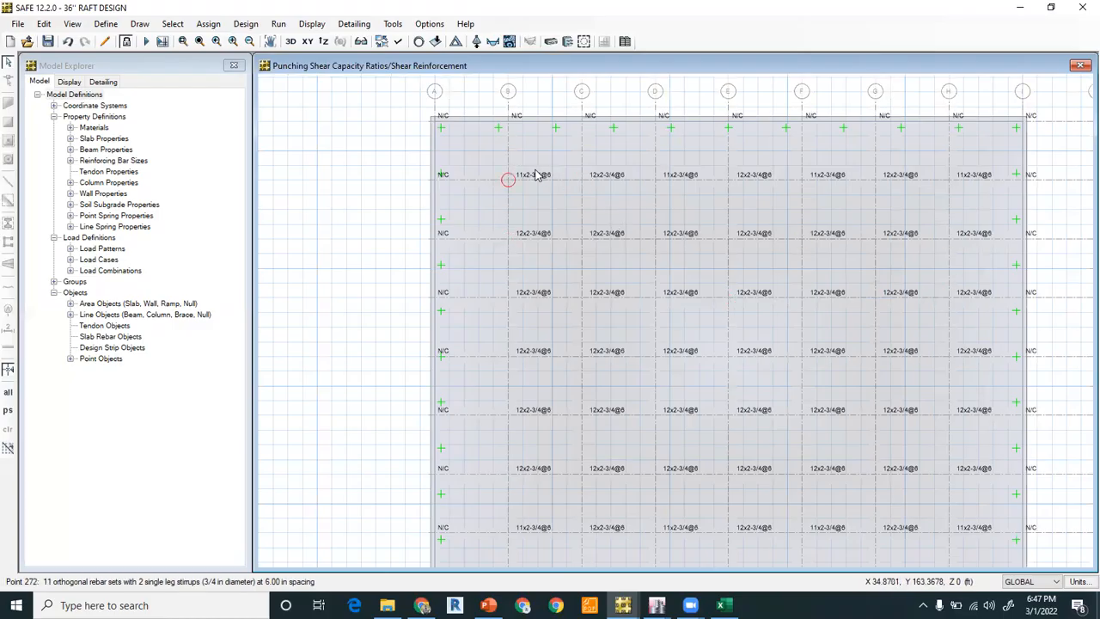
pyautogui.scroll(3, 526, 171)
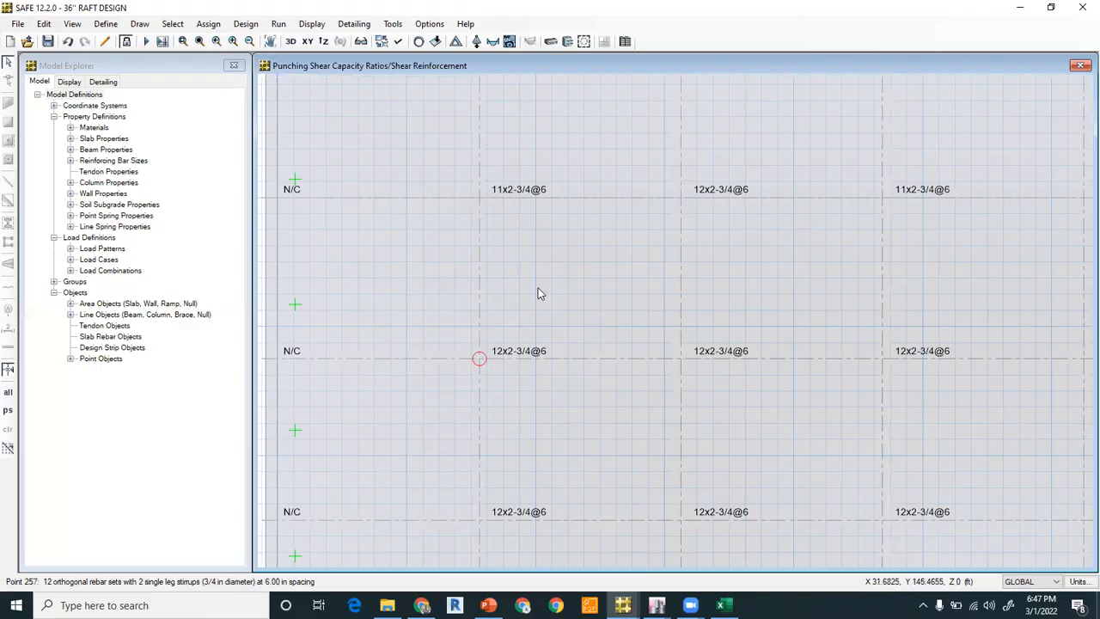
pyautogui.scroll(-3, 535, 270)
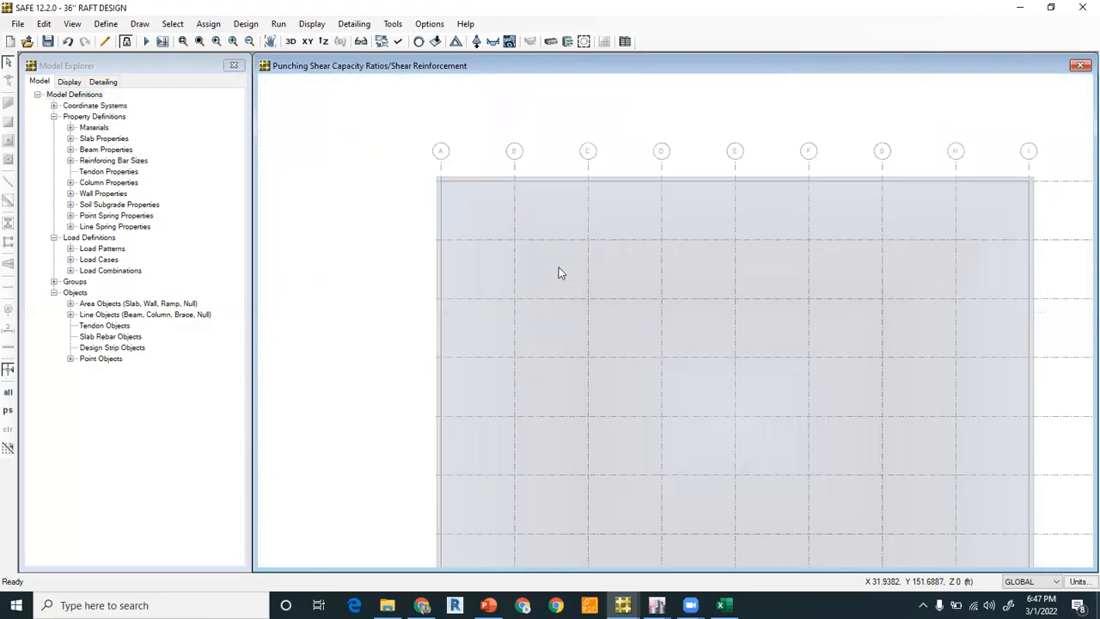
# - Open the punching shear design details of the interior column on grid D at Y = 120 ft and examine the reinforcement design
pyautogui.rightClick(662, 362)
pyautogui.scroll(-1, 664, 326)
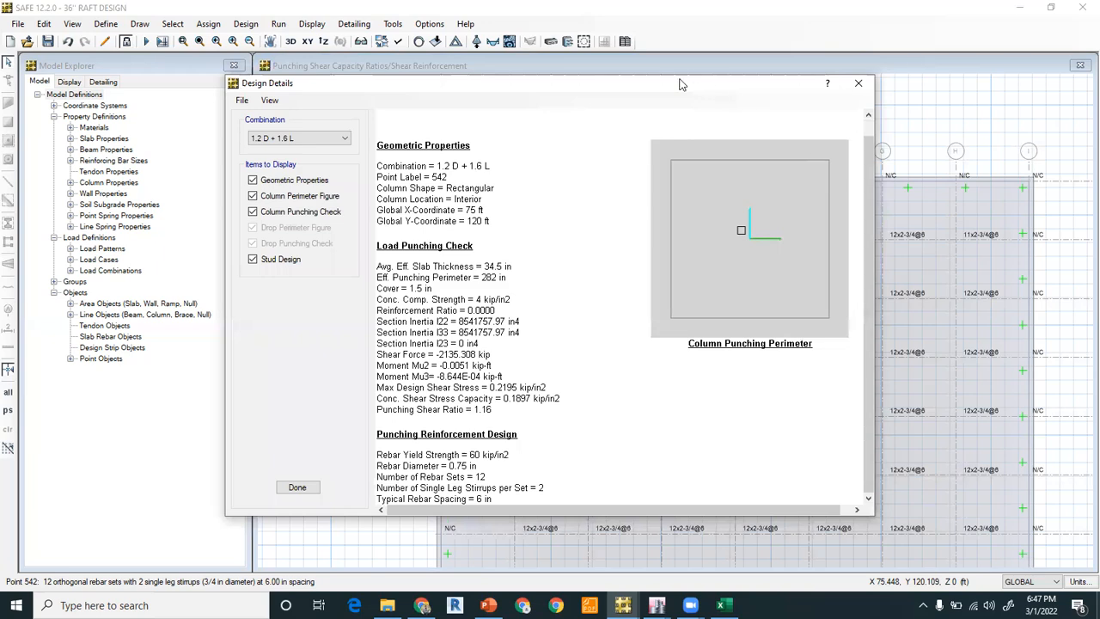
pyautogui.moveTo(554, 78); pyautogui.dragTo(406, 15)
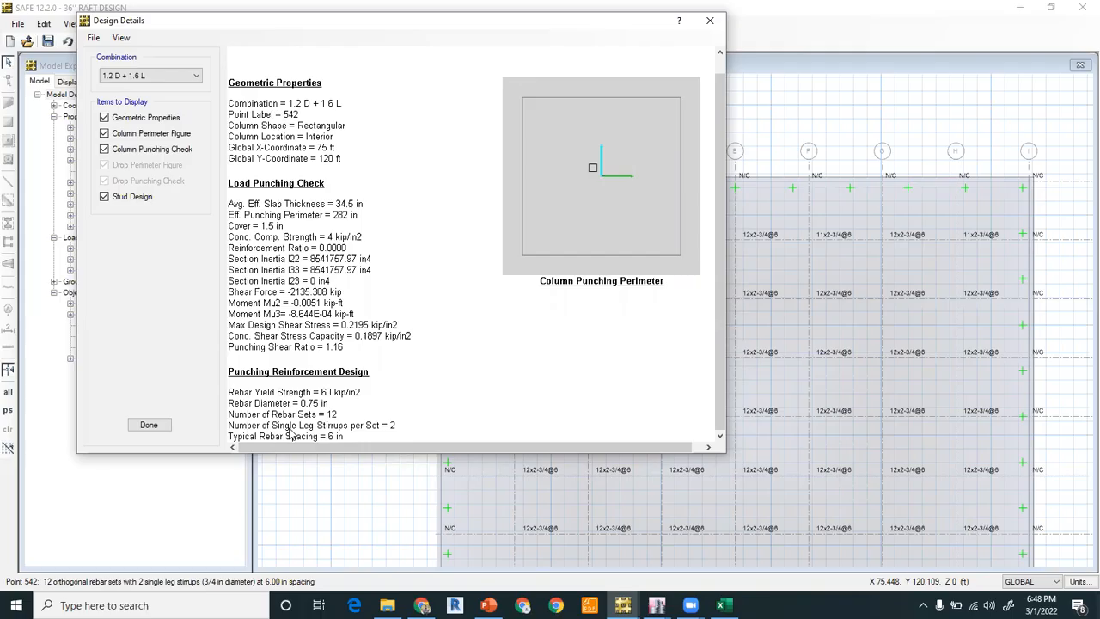
# - Sketch a square section with a tie and bars beside the punching reinforcement results and mark the number of rebar sets
pyautogui.click(483, 459)
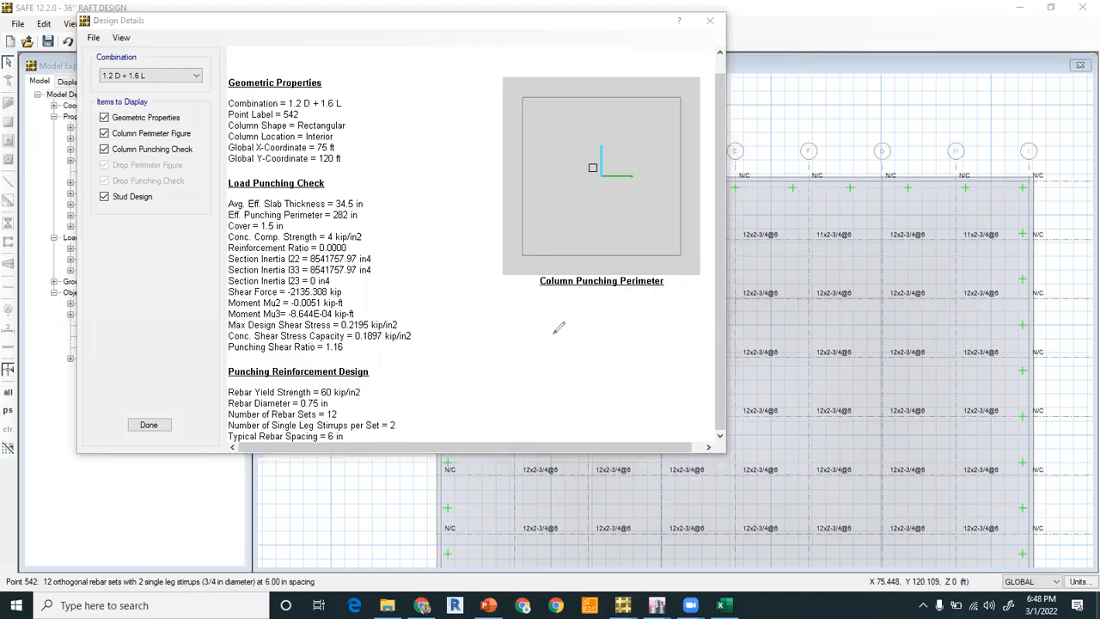
pyautogui.moveTo(554, 334)
pyautogui.mouseDown()
pyautogui.moveTo(606, 332)
pyautogui.moveTo(599, 383)
pyautogui.moveTo(560, 383)
pyautogui.moveTo(554, 335)
pyautogui.mouseUp()
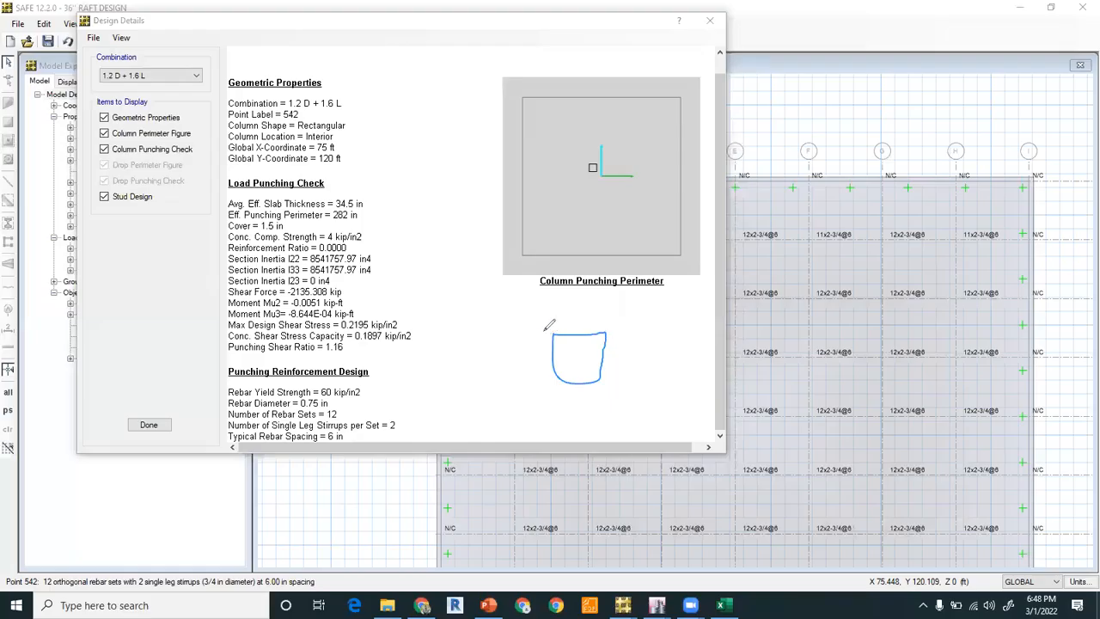
pyautogui.moveTo(544, 328)
pyautogui.mouseDown()
pyautogui.moveTo(616, 328)
pyautogui.moveTo(609, 392)
pyautogui.moveTo(554, 393)
pyautogui.moveTo(544, 378)
pyautogui.moveTo(546, 326)
pyautogui.mouseUp()
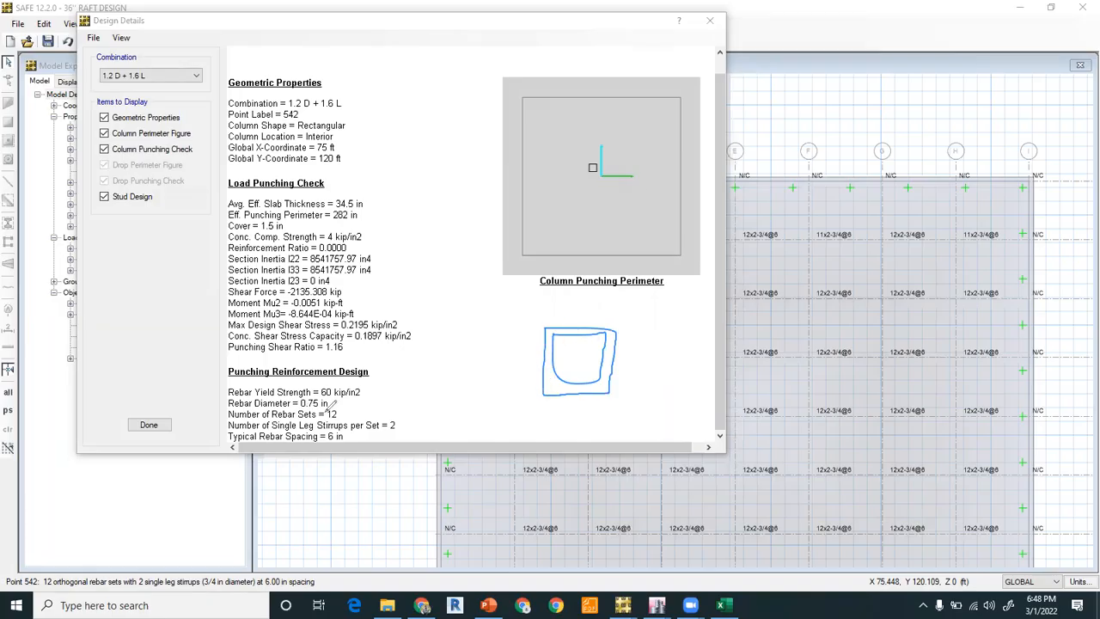
pyautogui.moveTo(344, 410); pyautogui.dragTo(406, 396)
pyautogui.moveTo(560, 376)
pyautogui.mouseDown()
pyautogui.moveTo(555, 369)
pyautogui.moveTo(563, 378)
pyautogui.mouseUp()
pyautogui.moveTo(578, 332)
pyautogui.mouseDown()
pyautogui.moveTo(573, 342)
pyautogui.moveTo(582, 337)
pyautogui.mouseUp()
pyautogui.moveTo(579, 377); pyautogui.dragTo(583, 380)
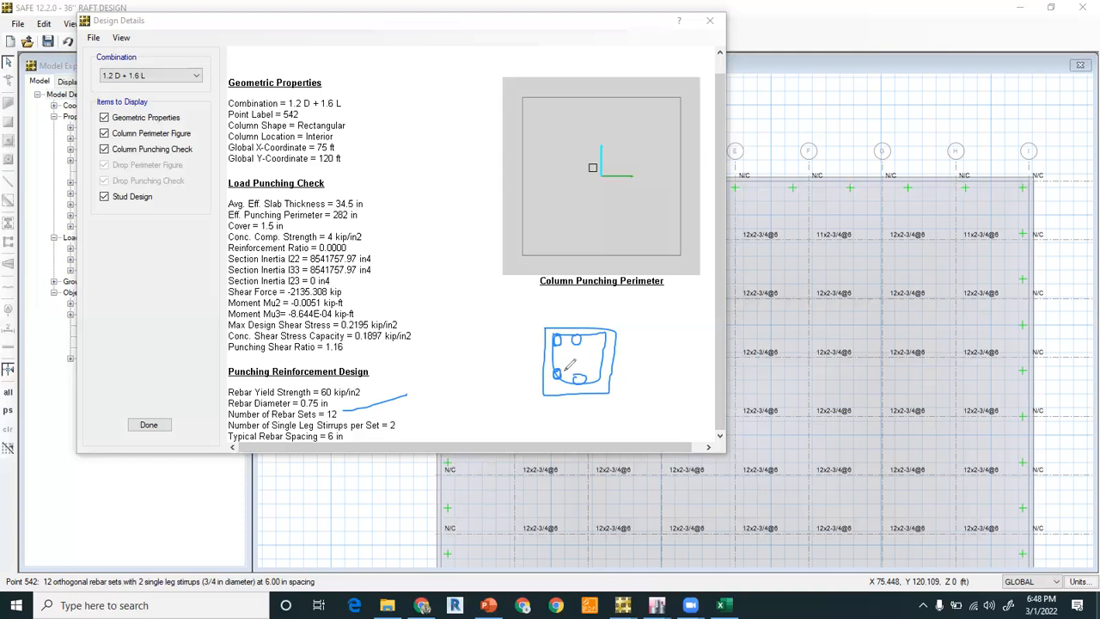
pyautogui.moveTo(557, 340)
pyautogui.mouseDown()
pyautogui.moveTo(557, 371)
pyautogui.moveTo(579, 373)
pyautogui.mouseUp()
# - Sketch upper and lower rows of raft bars beneath the punching perimeter figure, with single leg stirrups linking them
pyautogui.moveTo(450, 303)
pyautogui.mouseDown()
pyautogui.moveTo(559, 310)
pyautogui.moveTo(564, 298)
pyautogui.moveTo(591, 310)
pyautogui.mouseUp()
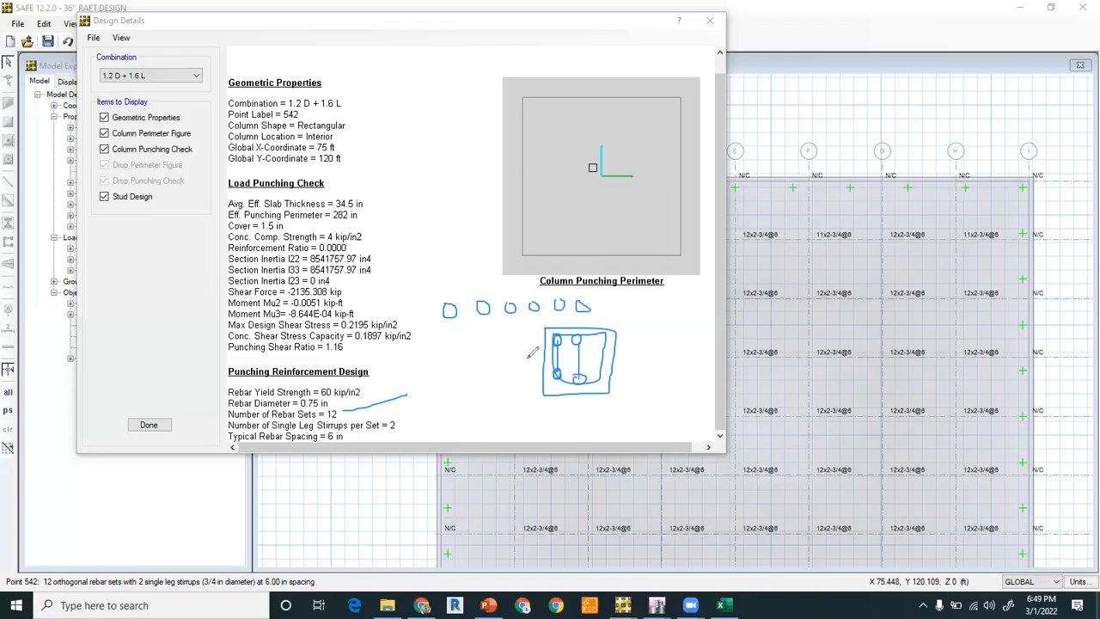
pyautogui.moveTo(450, 364)
pyautogui.mouseDown()
pyautogui.moveTo(485, 373)
pyautogui.moveTo(492, 361)
pyautogui.moveTo(516, 372)
pyautogui.moveTo(525, 363)
pyautogui.mouseUp()
pyautogui.moveTo(462, 301)
pyautogui.mouseDown()
pyautogui.moveTo(449, 295)
pyautogui.moveTo(438, 312)
pyautogui.moveTo(439, 340)
pyautogui.moveTo(445, 375)
pyautogui.moveTo(464, 381)
pyautogui.moveTo(471, 365)
pyautogui.mouseUp()
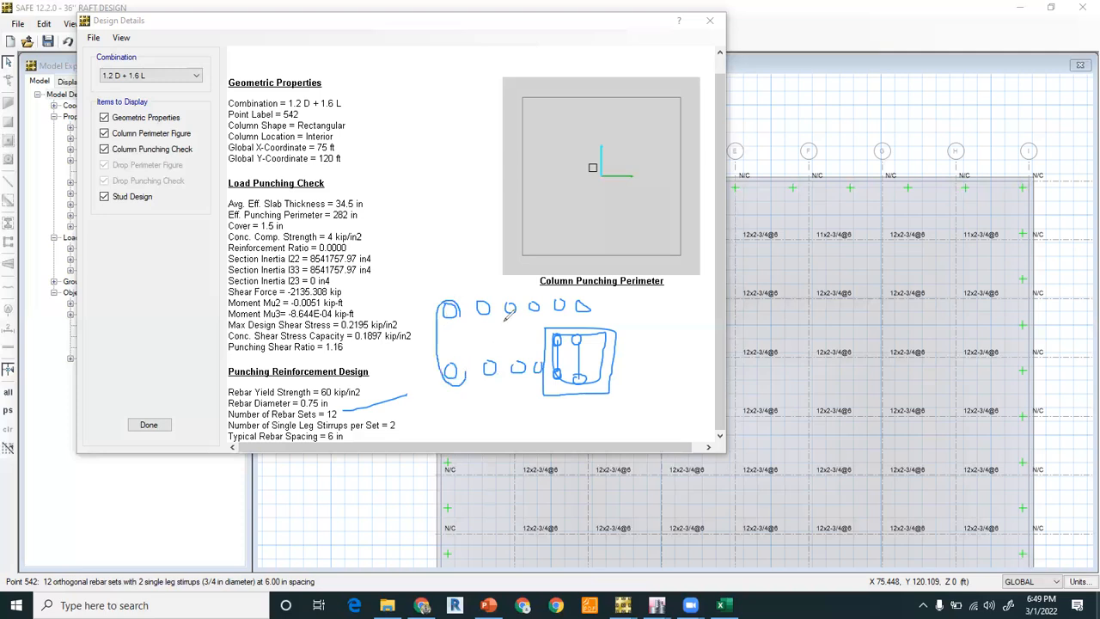
pyautogui.moveTo(501, 305)
pyautogui.mouseDown()
pyautogui.moveTo(492, 289)
pyautogui.moveTo(473, 294)
pyautogui.moveTo(473, 340)
pyautogui.moveTo(495, 371)
pyautogui.mouseUp()
pyautogui.moveTo(523, 299)
pyautogui.mouseDown()
pyautogui.moveTo(507, 302)
pyautogui.moveTo(504, 344)
pyautogui.moveTo(507, 376)
pyautogui.moveTo(521, 368)
pyautogui.mouseUp()
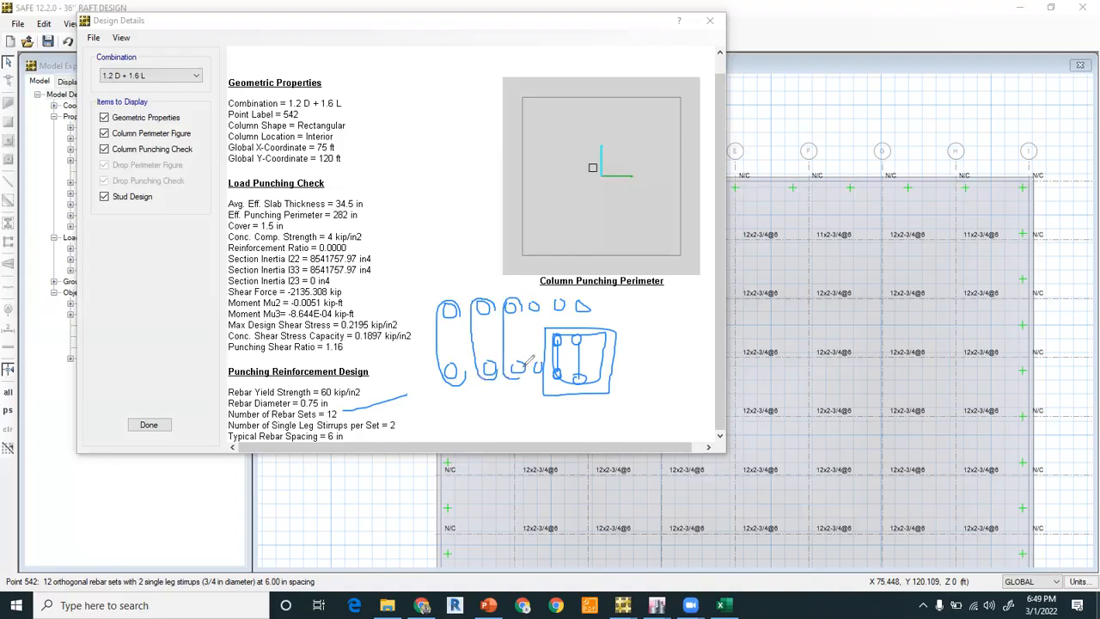
pyautogui.moveTo(548, 311)
pyautogui.mouseDown()
pyautogui.moveTo(544, 292)
pyautogui.moveTo(530, 306)
pyautogui.moveTo(529, 354)
pyautogui.moveTo(537, 373)
pyautogui.moveTo(550, 365)
pyautogui.mouseUp()
# - Sketch a column in plan with reinforcement lines crossing it in both directions, and clear all the sketches
pyautogui.moveTo(382, 159); pyautogui.dragTo(471, 159)
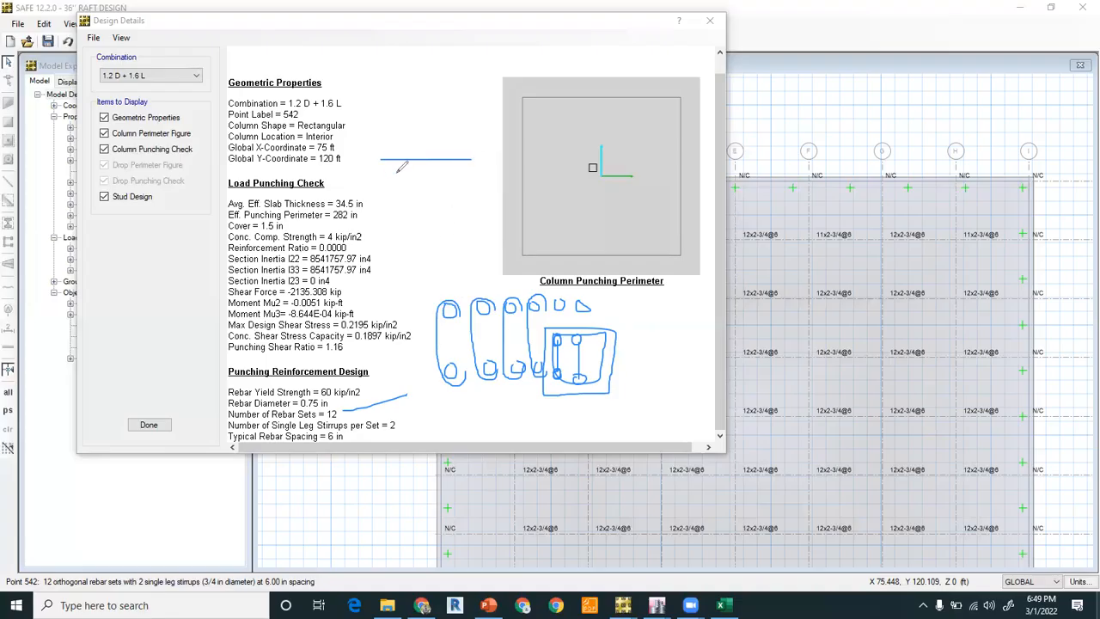
pyautogui.moveTo(383, 182); pyautogui.dragTo(471, 180)
pyautogui.moveTo(414, 134); pyautogui.dragTo(417, 213)
pyautogui.moveTo(434, 131); pyautogui.dragTo(438, 208)
pyautogui.moveTo(412, 155)
pyautogui.mouseDown()
pyautogui.moveTo(440, 160)
pyautogui.moveTo(440, 182)
pyautogui.moveTo(412, 185)
pyautogui.moveTo(410, 156)
pyautogui.moveTo(430, 154)
pyautogui.moveTo(441, 181)
pyautogui.moveTo(411, 157)
pyautogui.moveTo(458, 156)
pyautogui.mouseUp()
pyautogui.moveTo(387, 165); pyautogui.dragTo(468, 164)
pyautogui.moveTo(387, 172); pyautogui.dragTo(466, 171)
pyautogui.moveTo(386, 183); pyautogui.dragTo(470, 184)
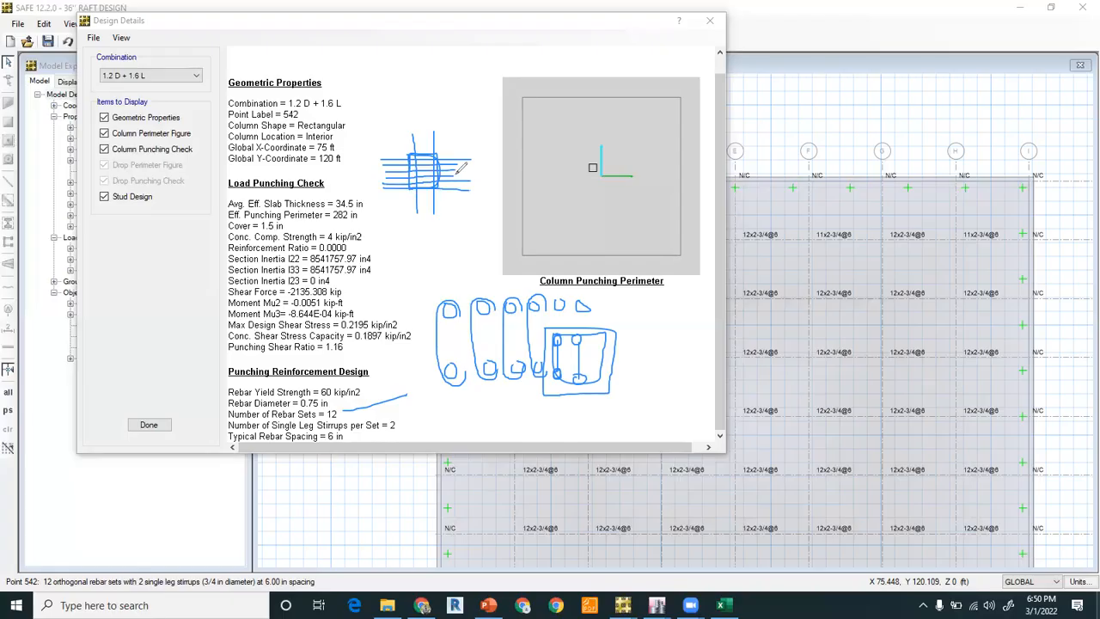
pyautogui.moveTo(428, 129); pyautogui.dragTo(433, 212)
pyautogui.moveTo(437, 132); pyautogui.dragTo(442, 207)
pyautogui.moveTo(414, 137); pyautogui.dragTo(415, 208)
pyautogui.moveTo(405, 136); pyautogui.dragTo(404, 208)
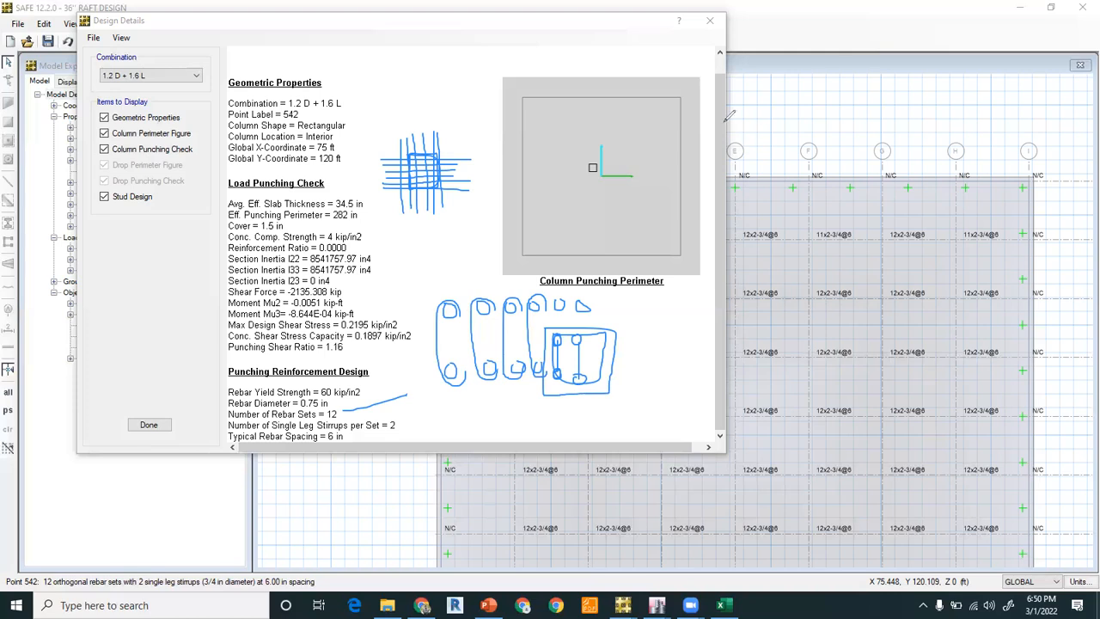
pyautogui.moveTo(430, 148)
pyautogui.mouseDown()
pyautogui.moveTo(424, 197)
pyautogui.moveTo(468, 307)
pyautogui.moveTo(454, 307)
pyautogui.moveTo(450, 373)
pyautogui.moveTo(469, 362)
pyautogui.moveTo(401, 409)
pyautogui.moveTo(486, 321)
pyautogui.moveTo(490, 344)
pyautogui.moveTo(516, 300)
pyautogui.moveTo(553, 294)
pyautogui.moveTo(548, 359)
pyautogui.moveTo(593, 379)
pyautogui.moveTo(593, 290)
pyautogui.moveTo(583, 306)
pyautogui.mouseUp()
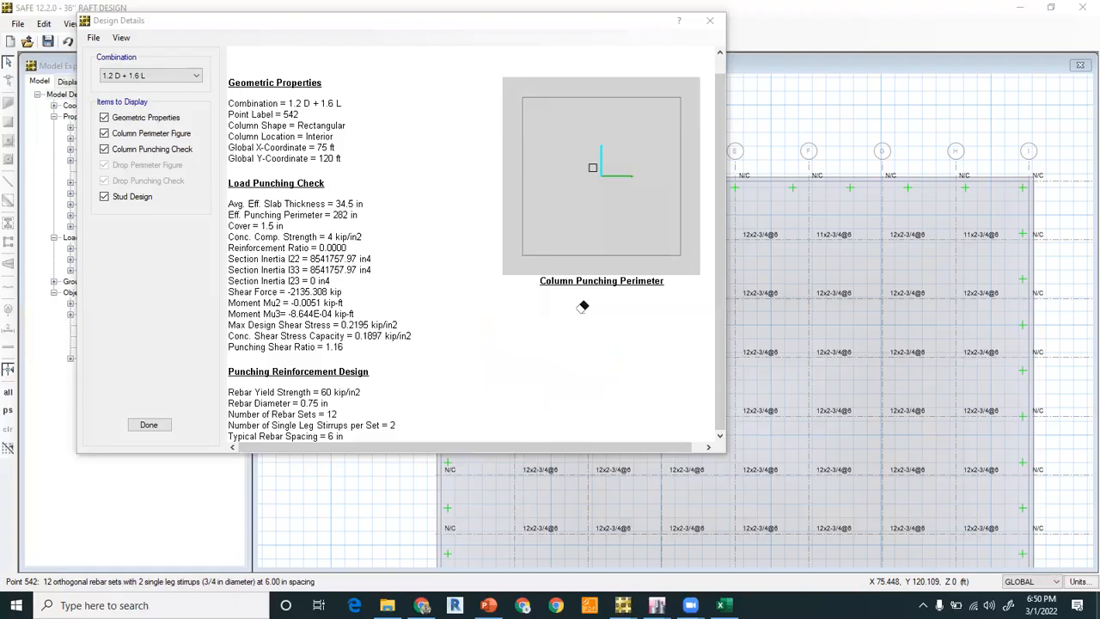
pyautogui.press('XF86AudioMicMute')
pyautogui.press('XF86AudioMicMute')
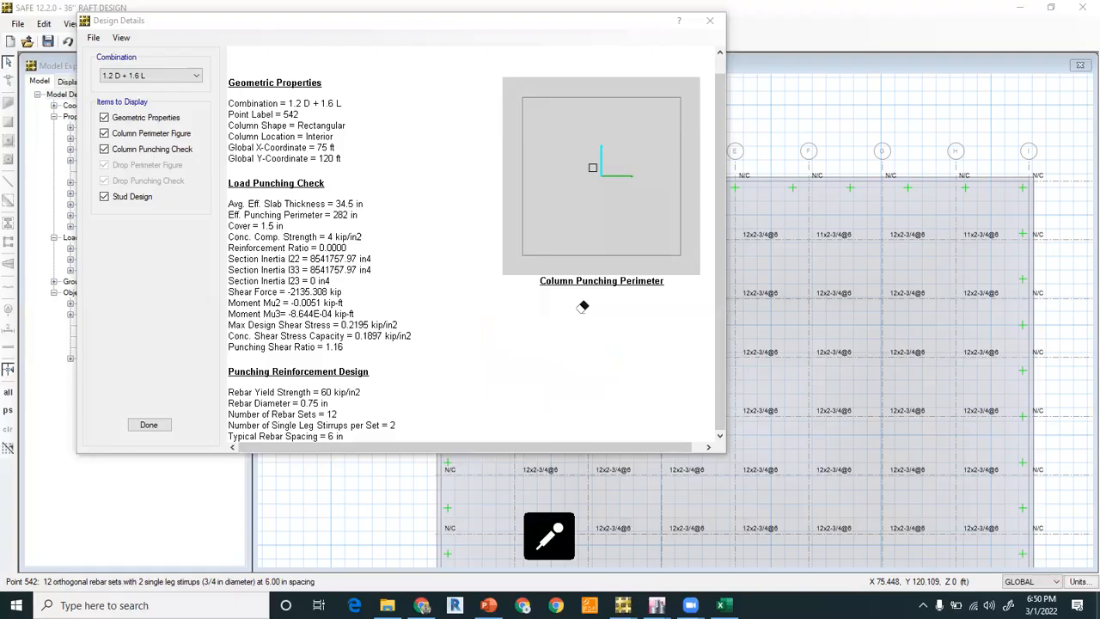
pyautogui.press('XF86AudioMicMute')
# - Close the column's punching shear design details and unlock the model
pyautogui.scroll(1, 394, 374)
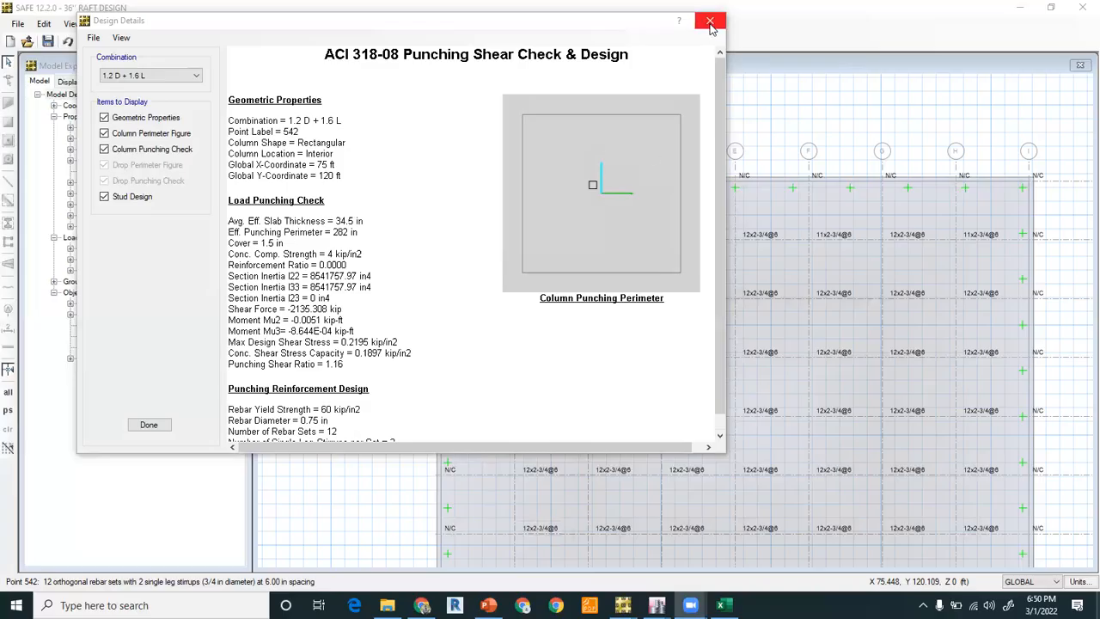
pyautogui.click(710, 22)
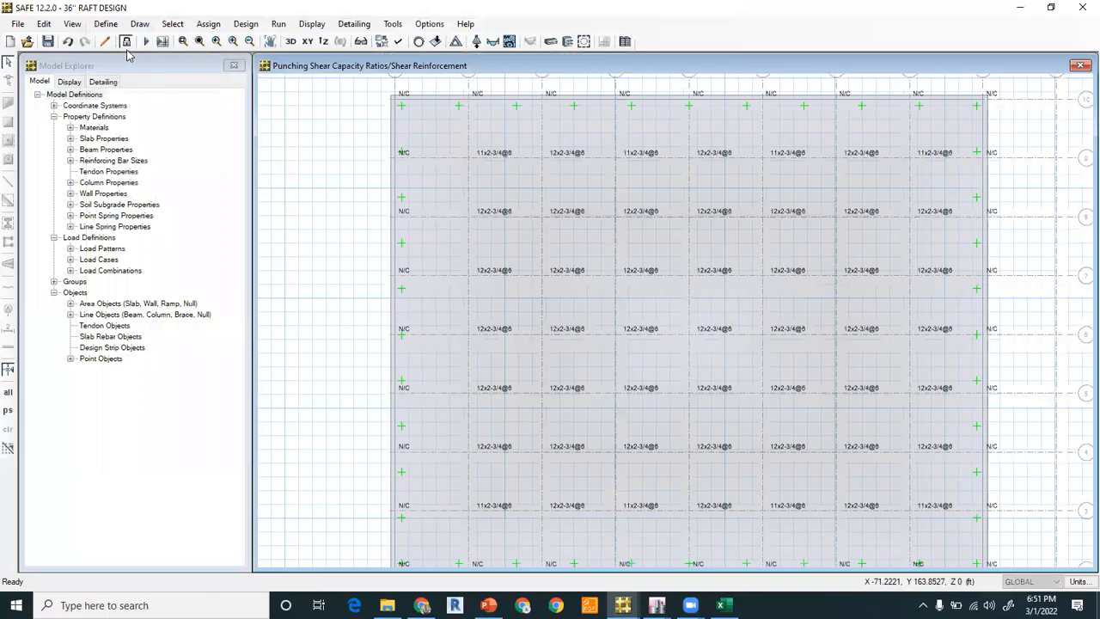
pyautogui.click(126, 41)
pyautogui.click(591, 351)
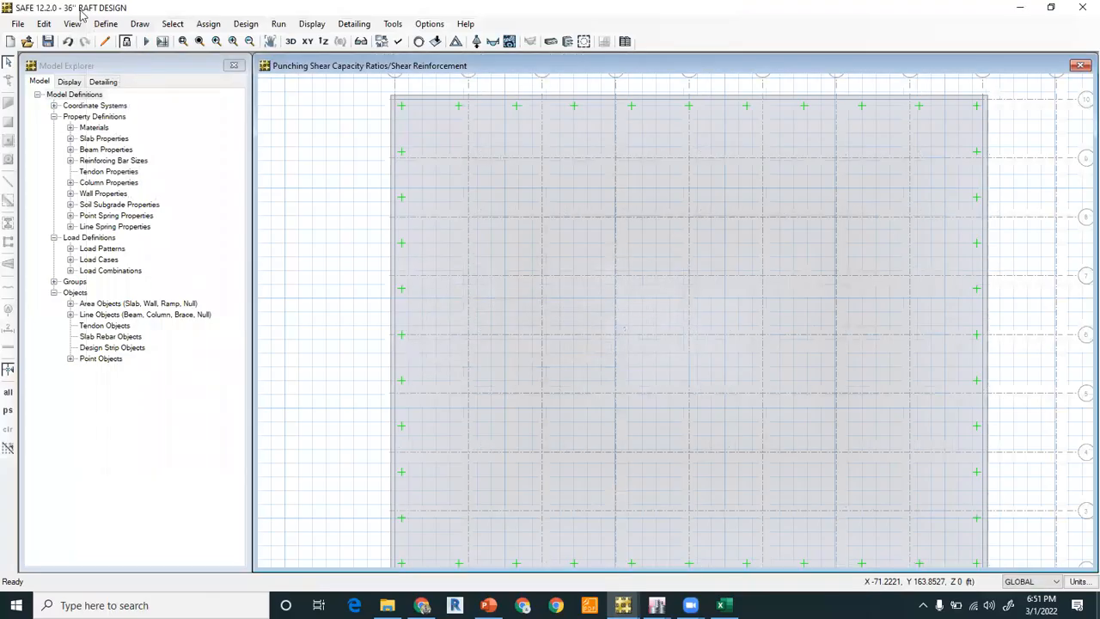
# - Set the 36" MAT slab property's thickness to 42 in and rename the property 42" MAT
pyautogui.click(104, 23)
pyautogui.click(104, 24)
pyautogui.click(104, 24)
pyautogui.click(142, 58)
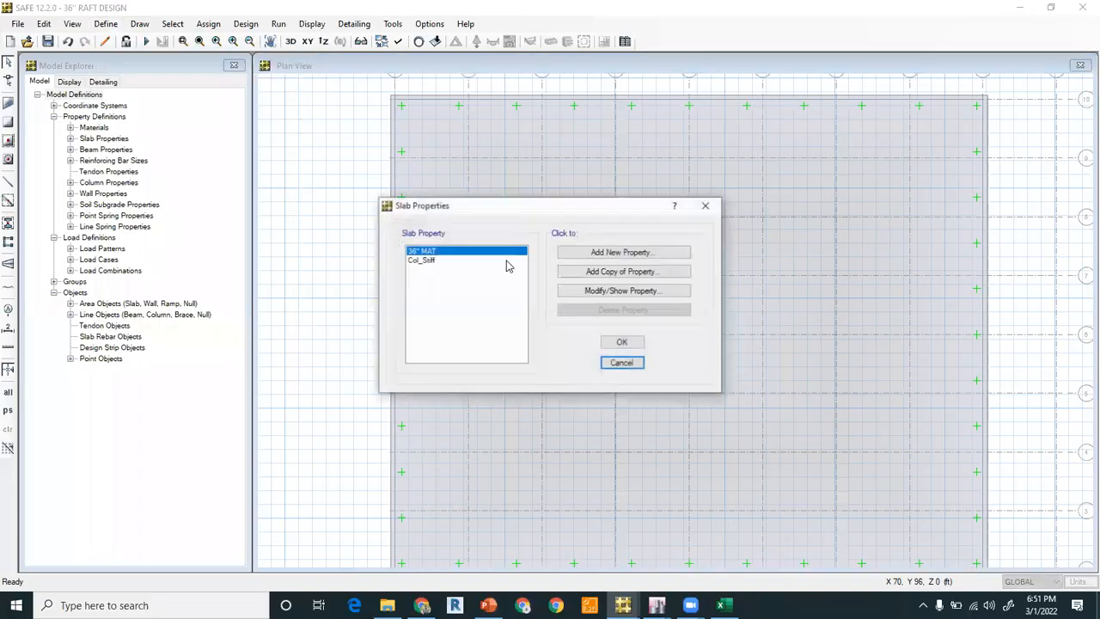
pyautogui.click(588, 292)
pyautogui.doubleClick(608, 290)
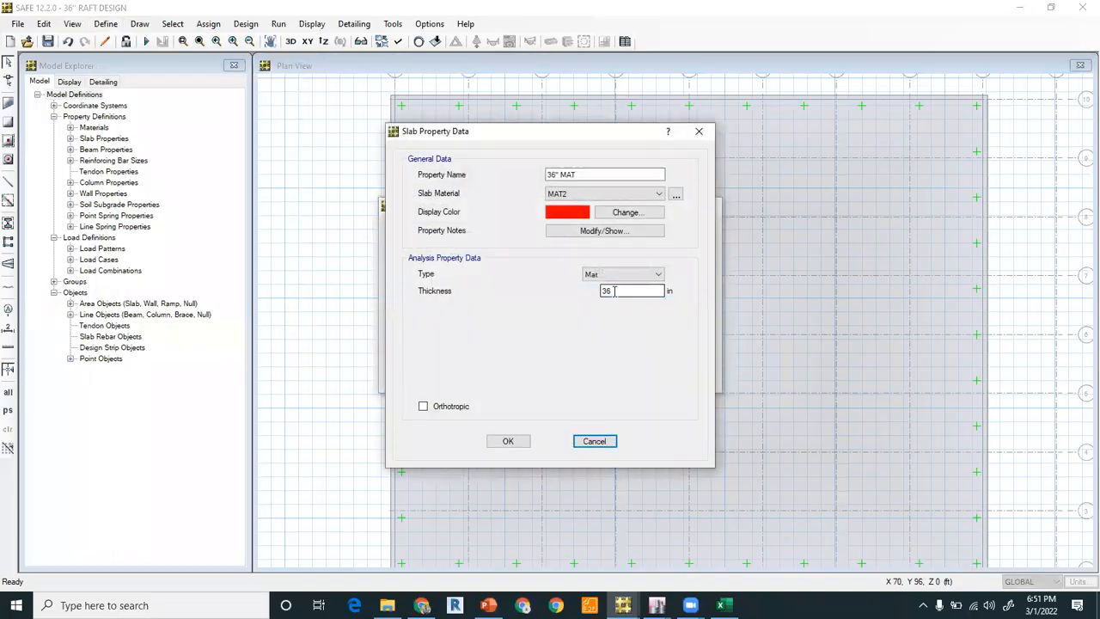
pyautogui.write('42')
pyautogui.click(556, 174)
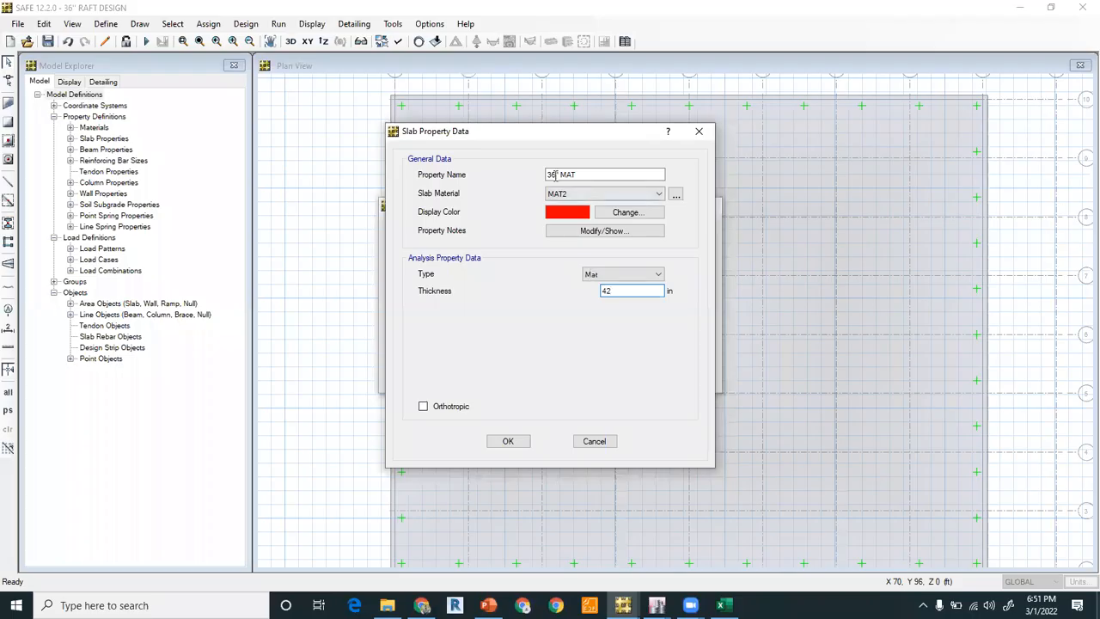
pyautogui.press('BackSpace')
pyautogui.press('BackSpace')
pyautogui.write('42')
pyautogui.click(508, 441)
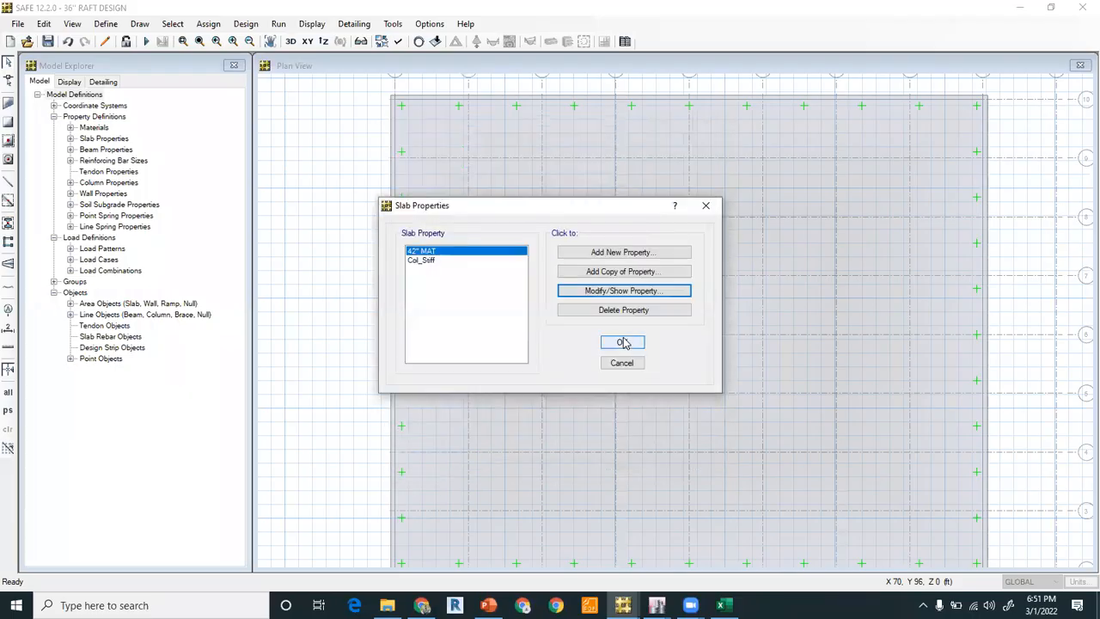
pyautogui.click(622, 342)
# - Run the analysis and design, and switch to PowerPoint to show the minimum reinforcement slide
pyautogui.click(146, 42)
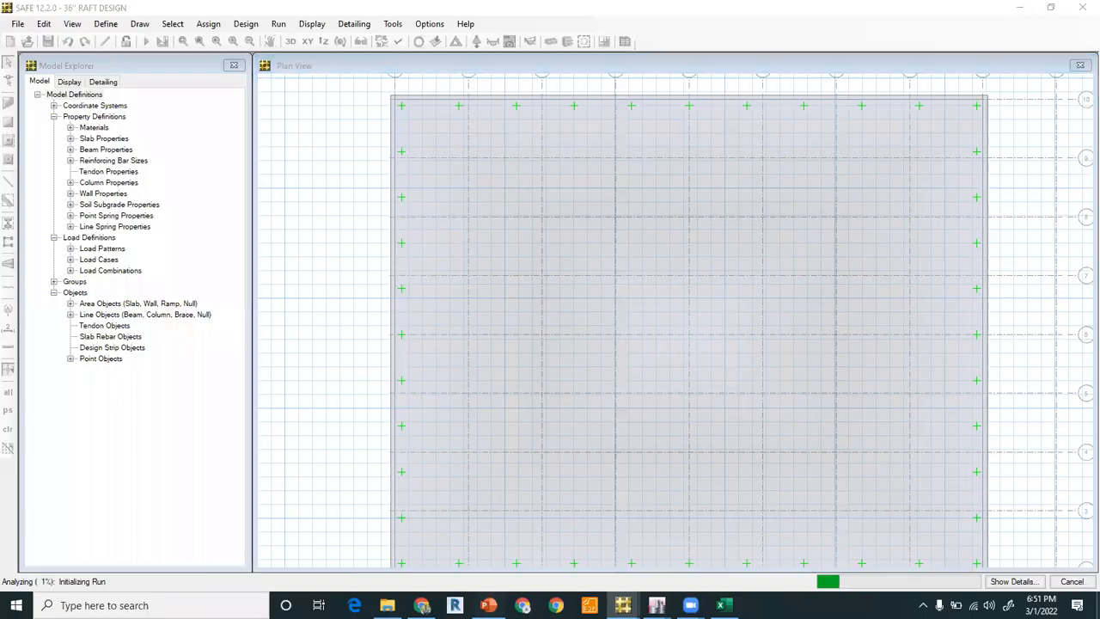
pyautogui.hotkey('alt', 'Tab')
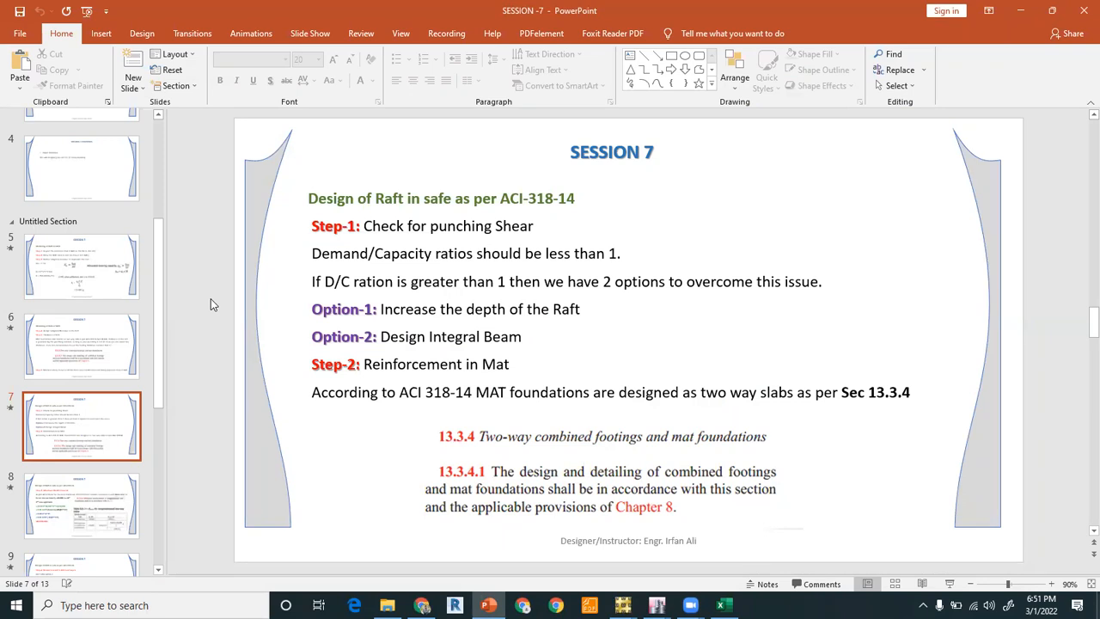
pyautogui.scroll(-1, 210, 305)
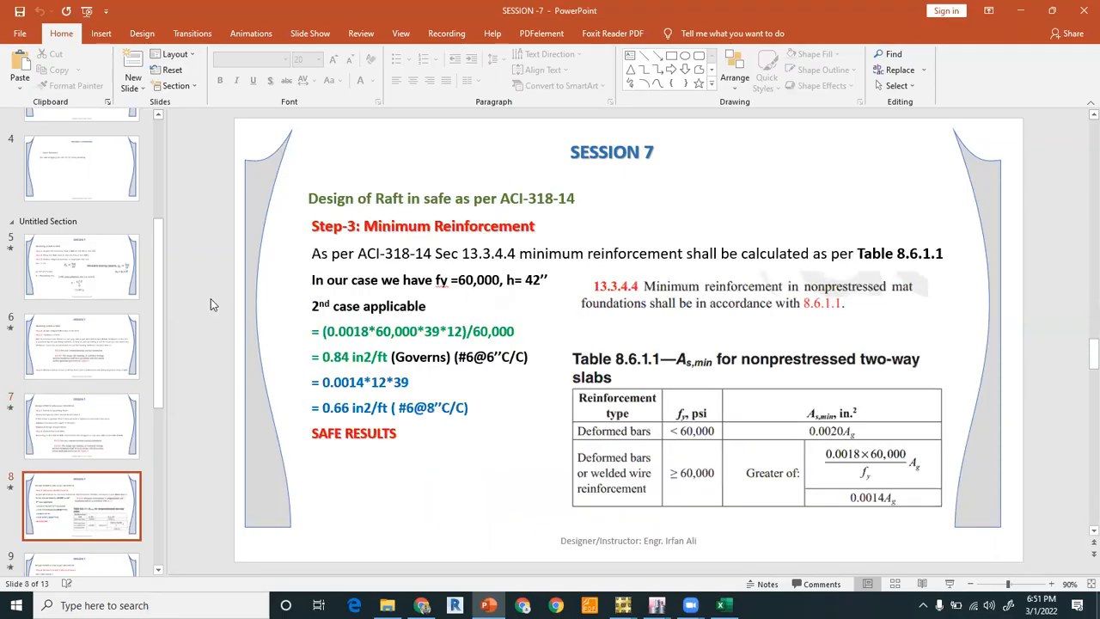
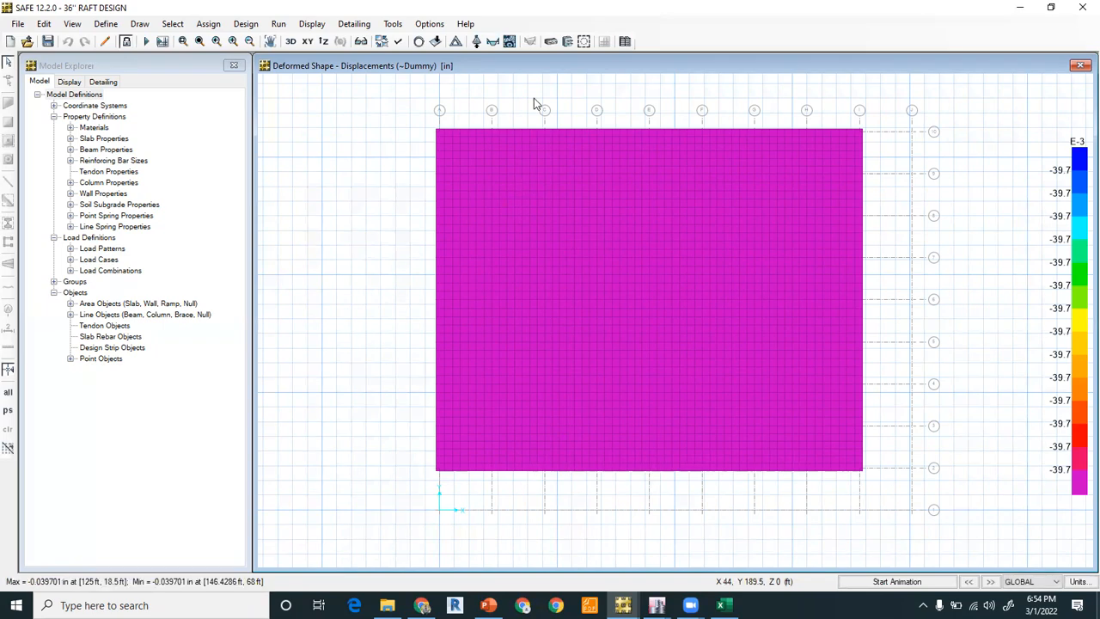
# - Display the Direction 1 bottom rebar intensity with minimum reinforcing off and no specified rebar value deducted
pyautogui.click(551, 42)
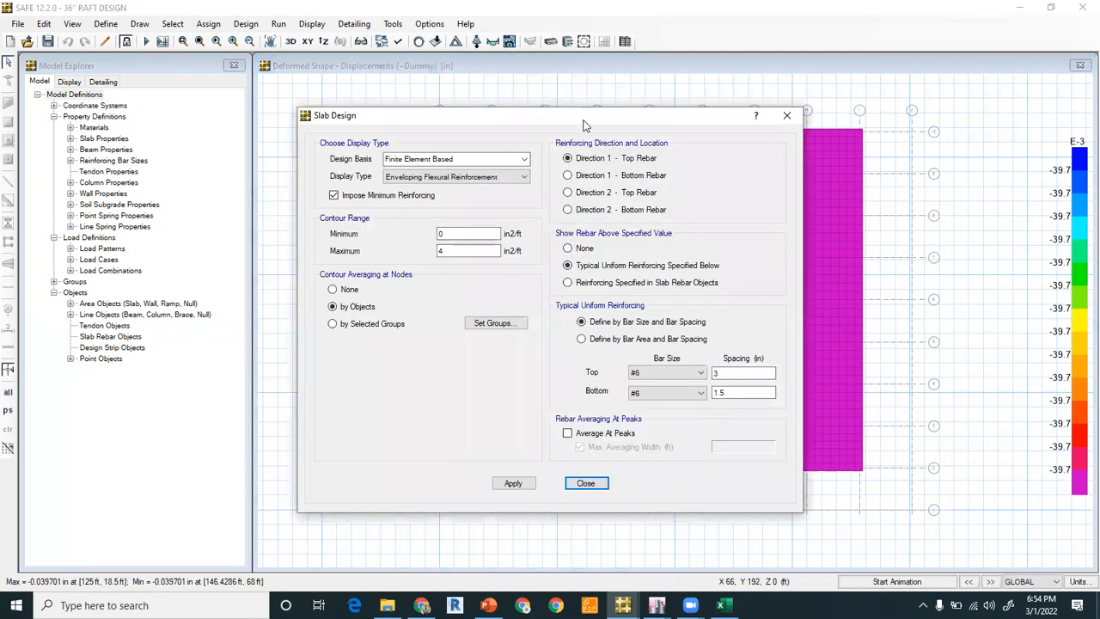
pyautogui.moveTo(583, 122); pyautogui.dragTo(304, 36)
pyautogui.click(77, 110)
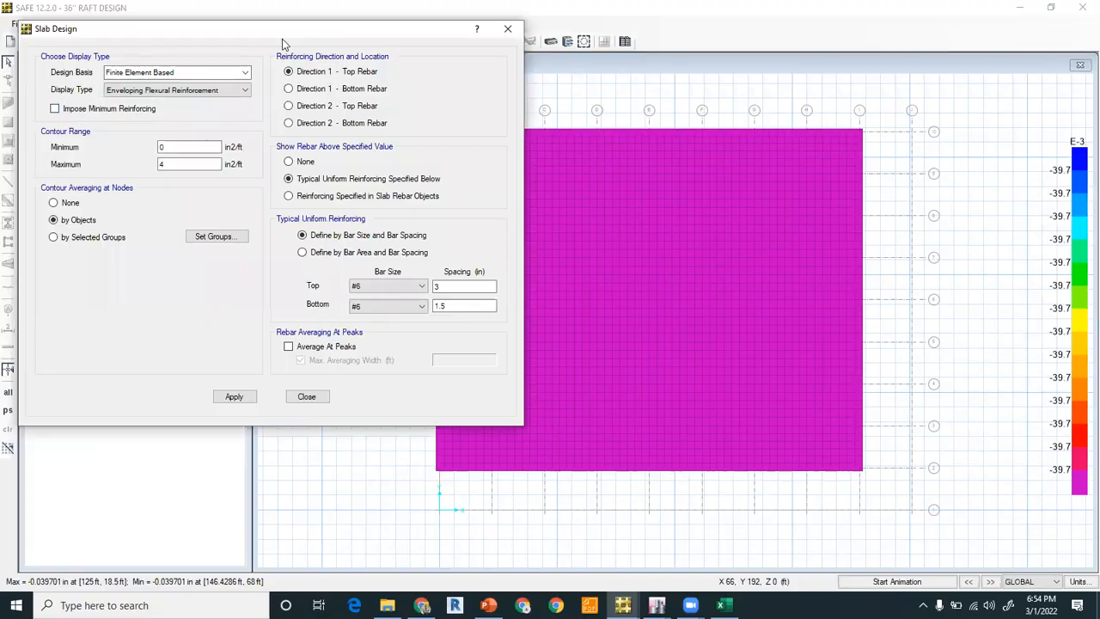
pyautogui.moveTo(287, 36); pyautogui.dragTo(199, 25)
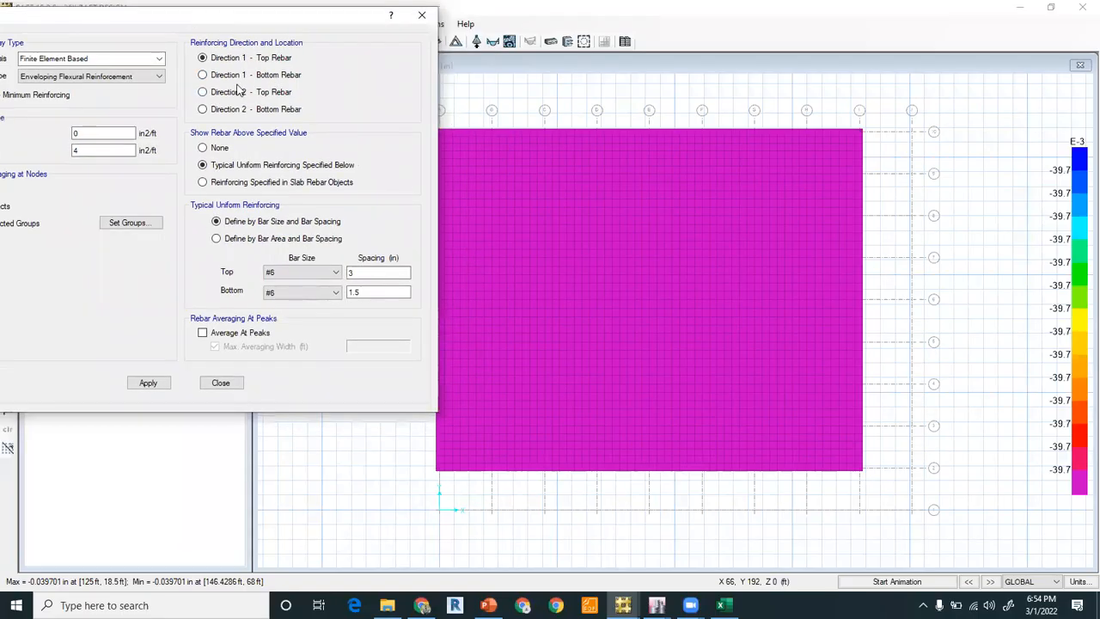
pyautogui.click(237, 77)
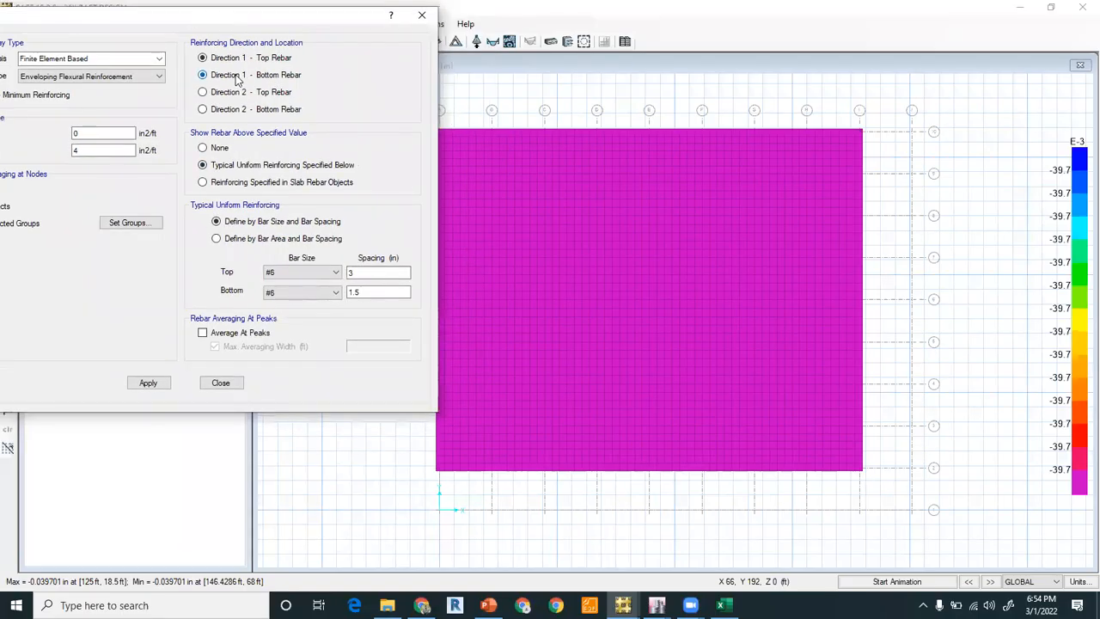
pyautogui.click(215, 148)
pyautogui.click(151, 380)
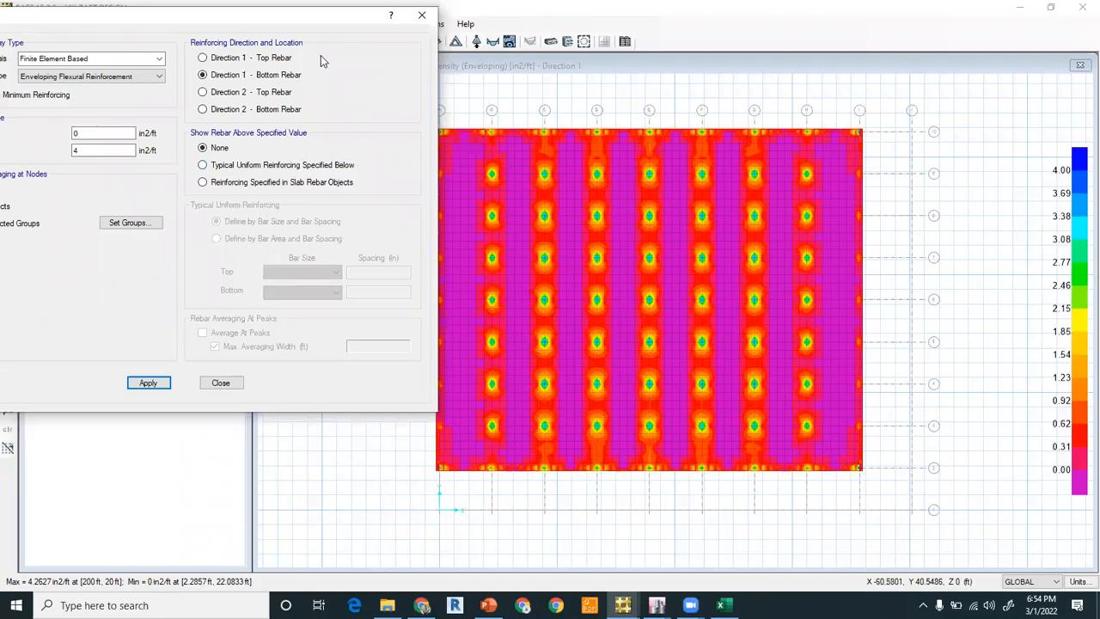
pyautogui.click(459, 245)
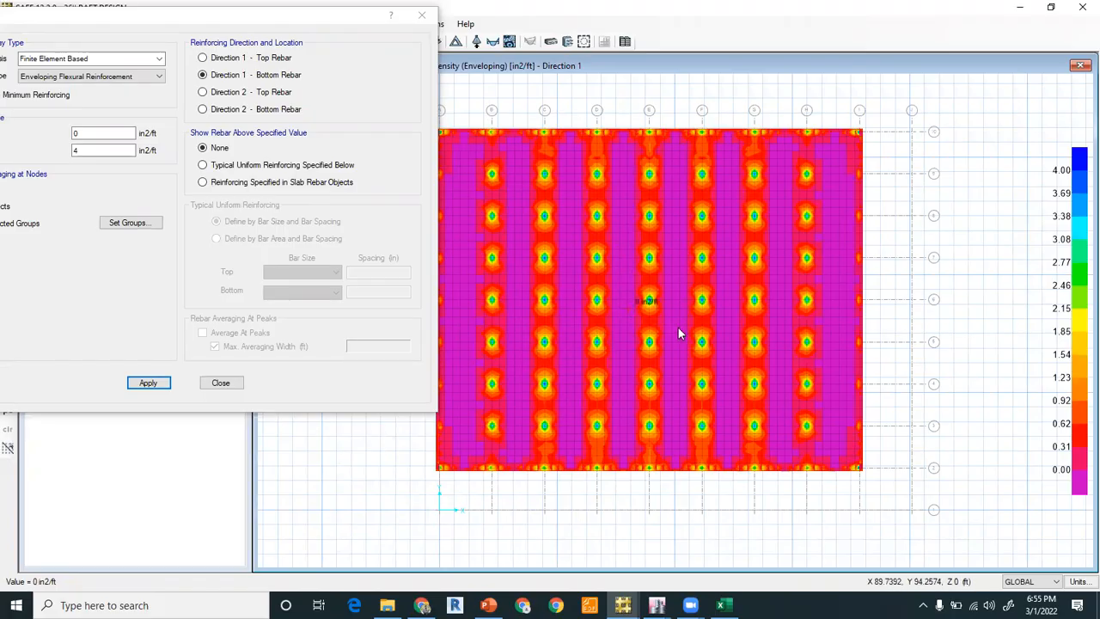
# - Display the rebar intensity for Direction 1 top and Direction 2 bottom, with no specified rebar value deducted for either
pyautogui.click(241, 62)
pyautogui.click(165, 383)
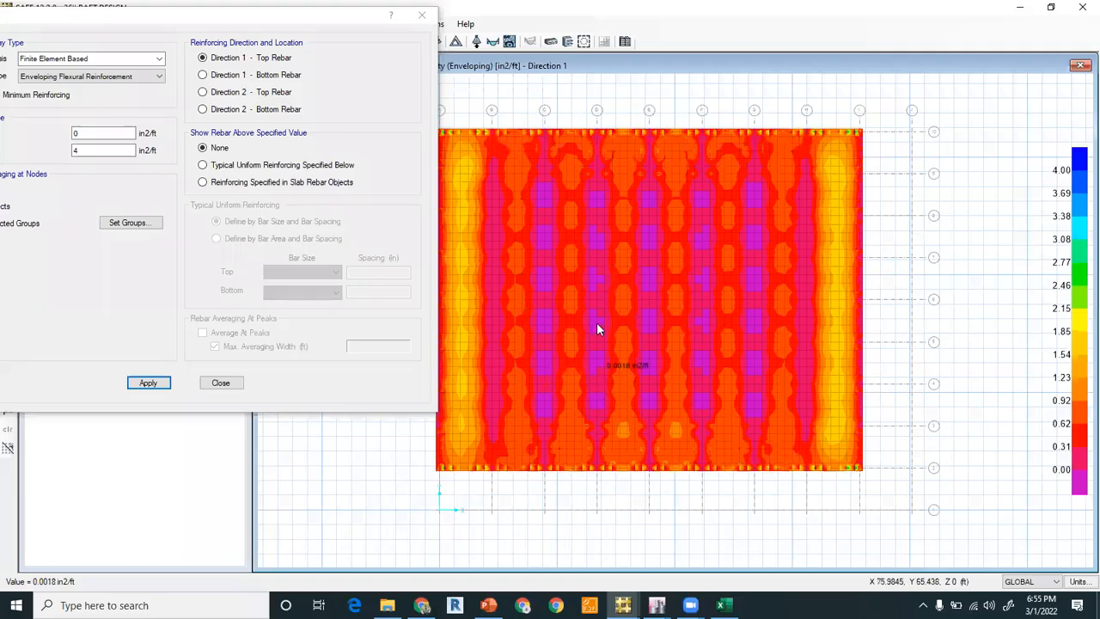
pyautogui.click(245, 77)
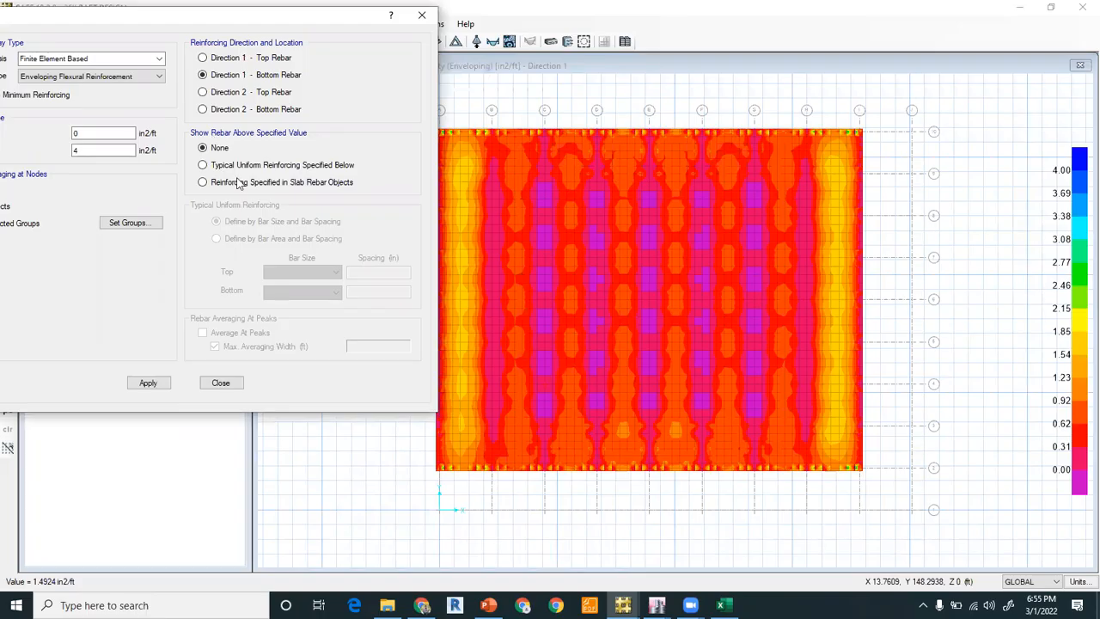
pyautogui.click(284, 165)
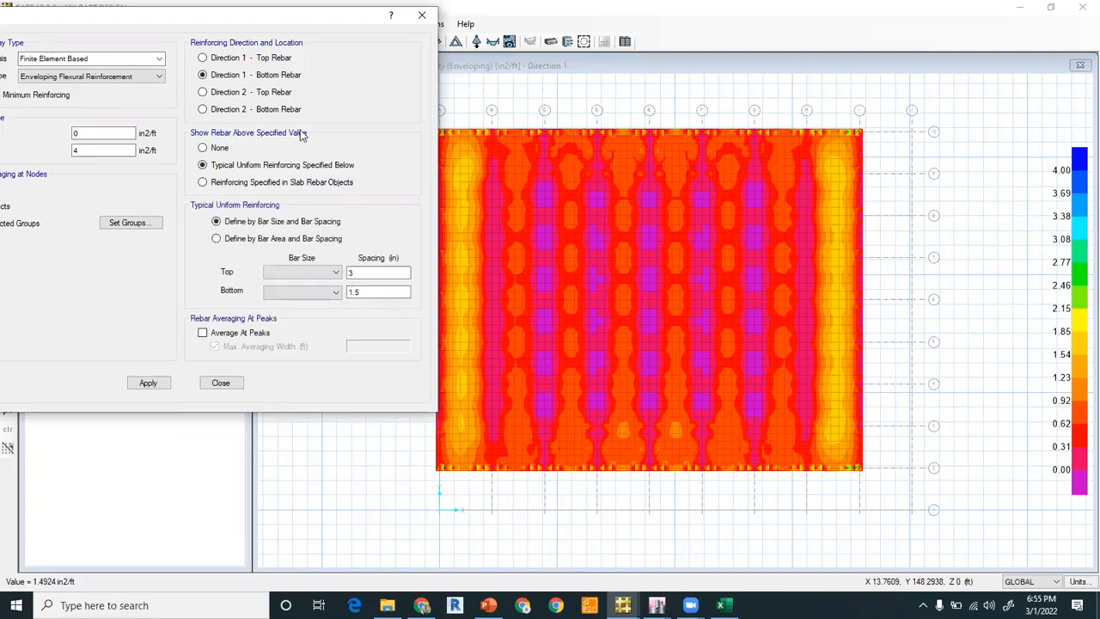
pyautogui.click(248, 110)
pyautogui.click(153, 384)
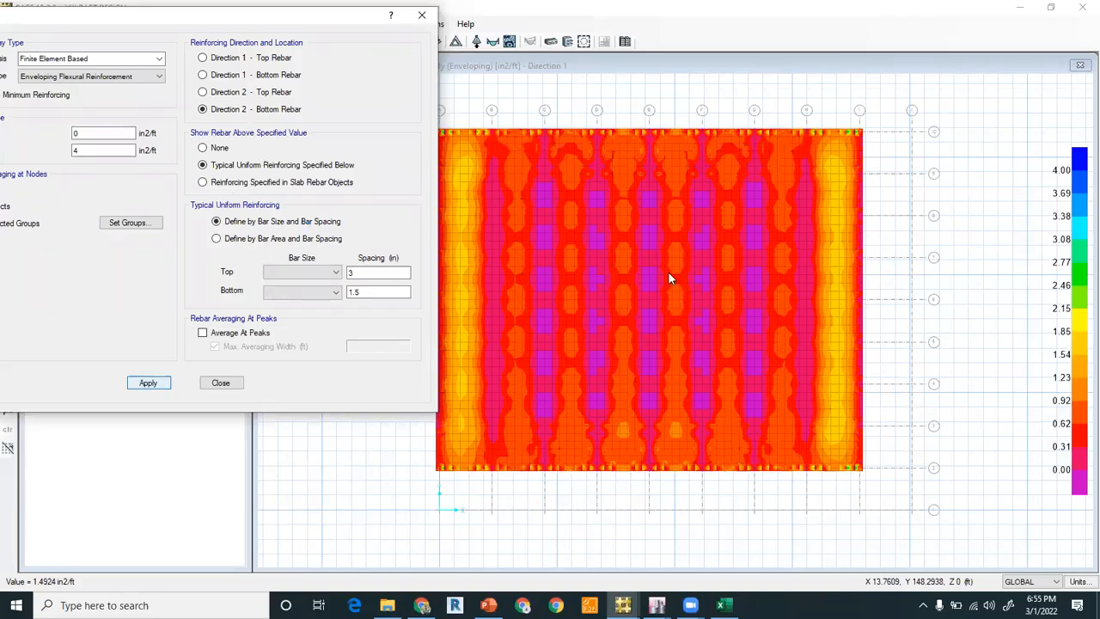
pyautogui.click(222, 149)
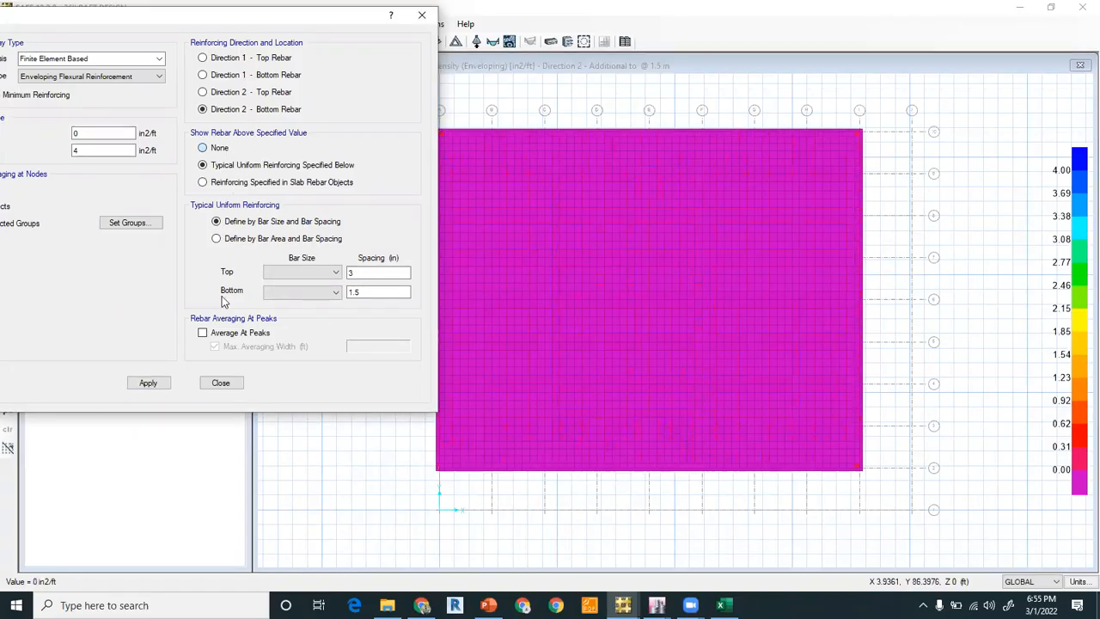
pyautogui.click(161, 384)
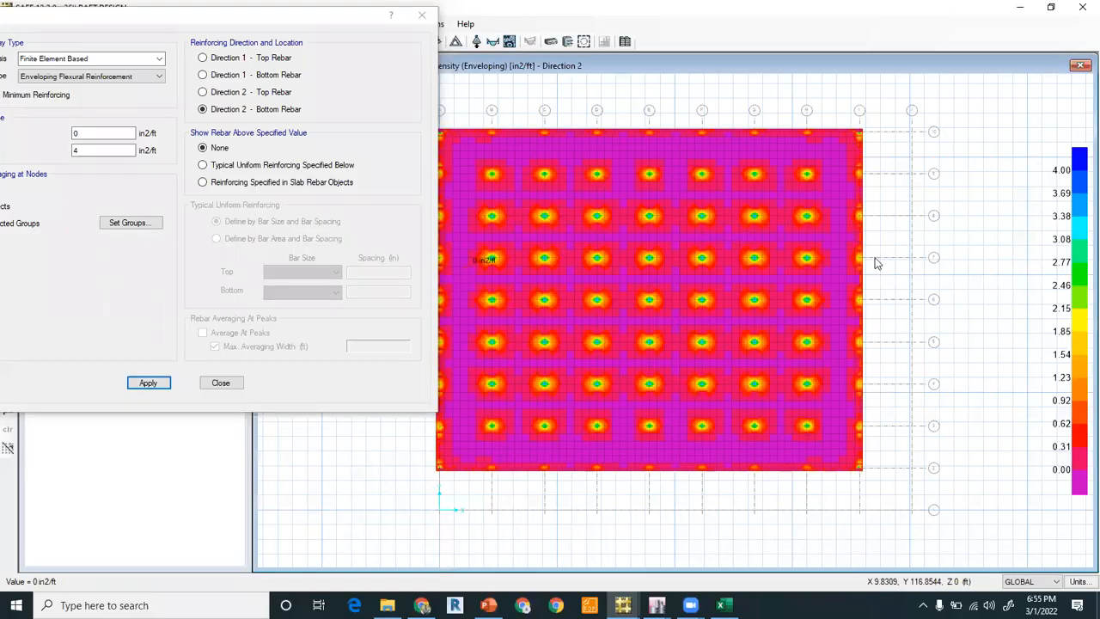
pyautogui.moveTo(636, 286); pyautogui.dragTo(694, 289, button='middle')
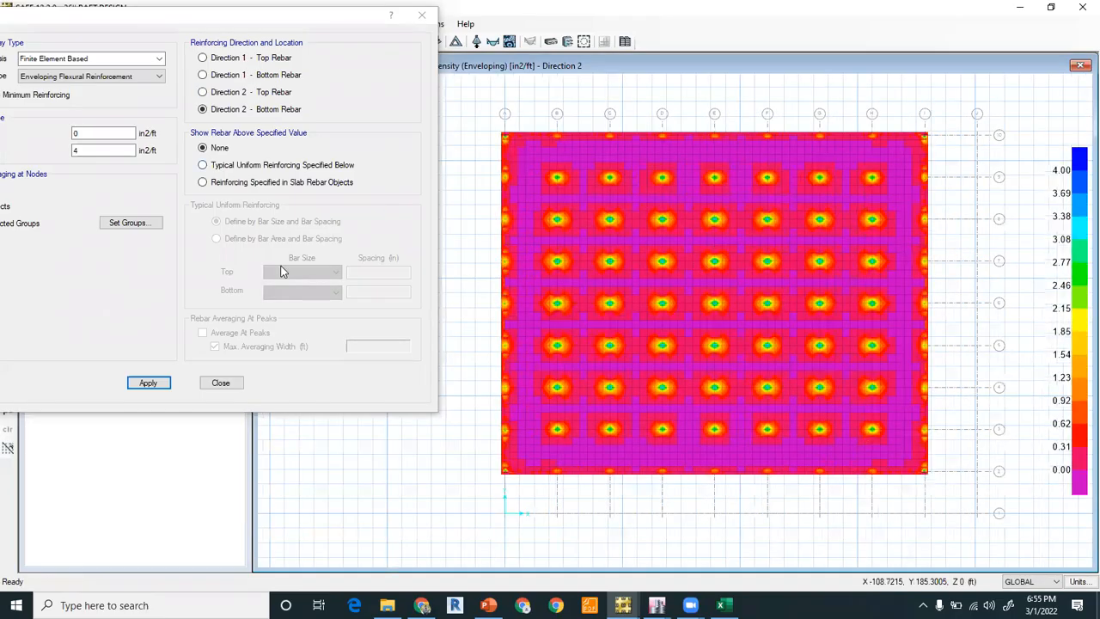
# - Display the bottom rebar needed beyond typical uniform #8 bars at 10 in spacing, for Direction 2 and Direction 1
pyautogui.click(295, 292)
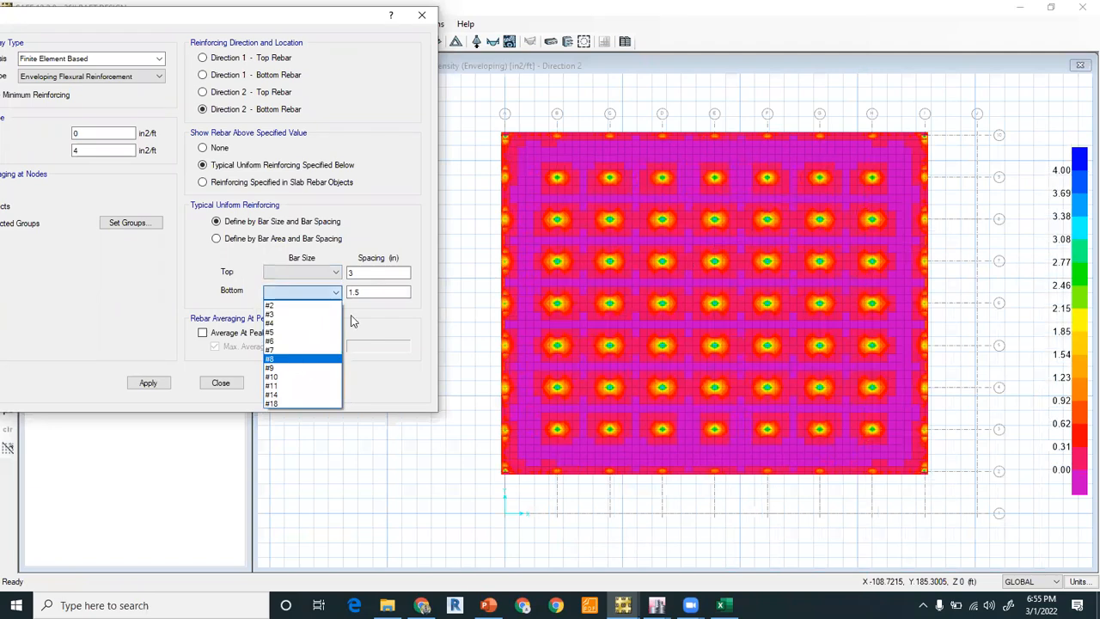
pyautogui.click(339, 294)
pyautogui.press('Tab')
pyautogui.write('1')
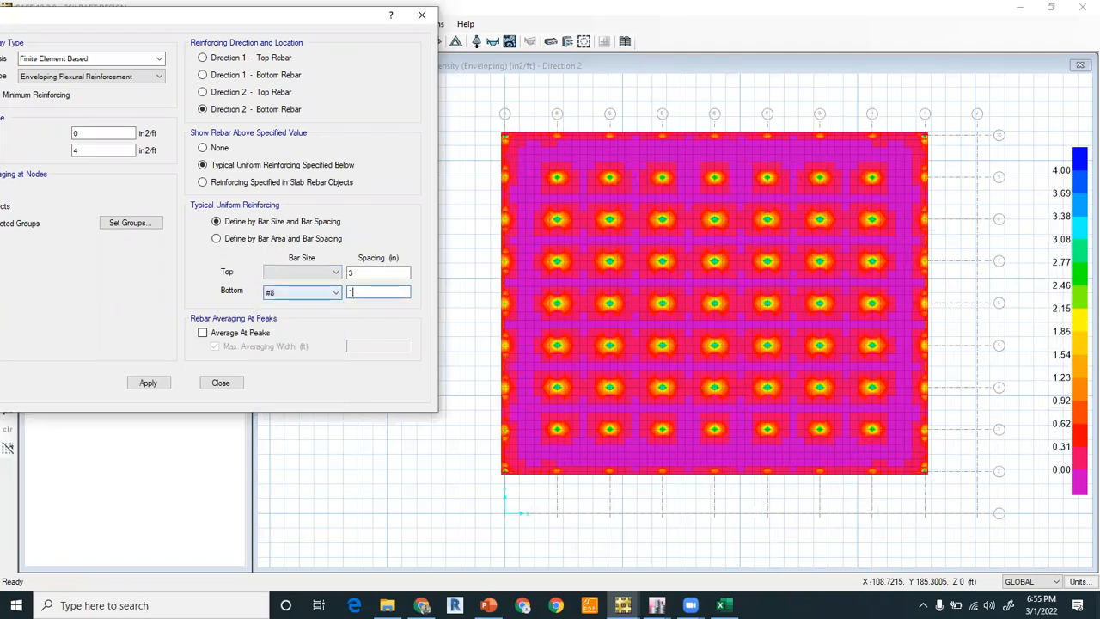
pyautogui.write('0')
pyautogui.click(149, 383)
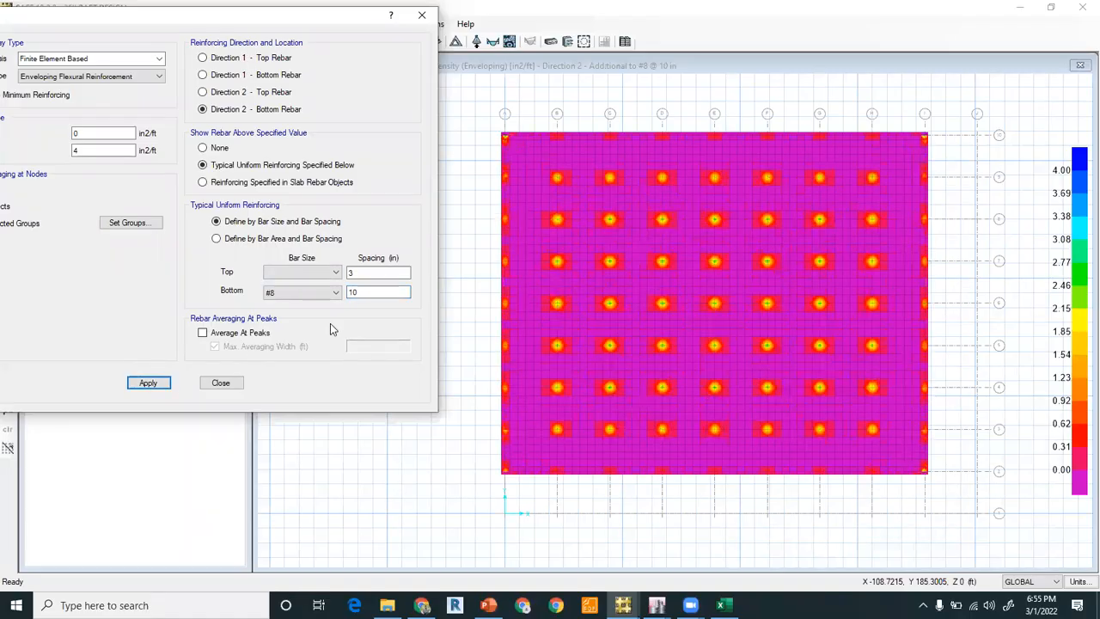
pyautogui.click(640, 335)
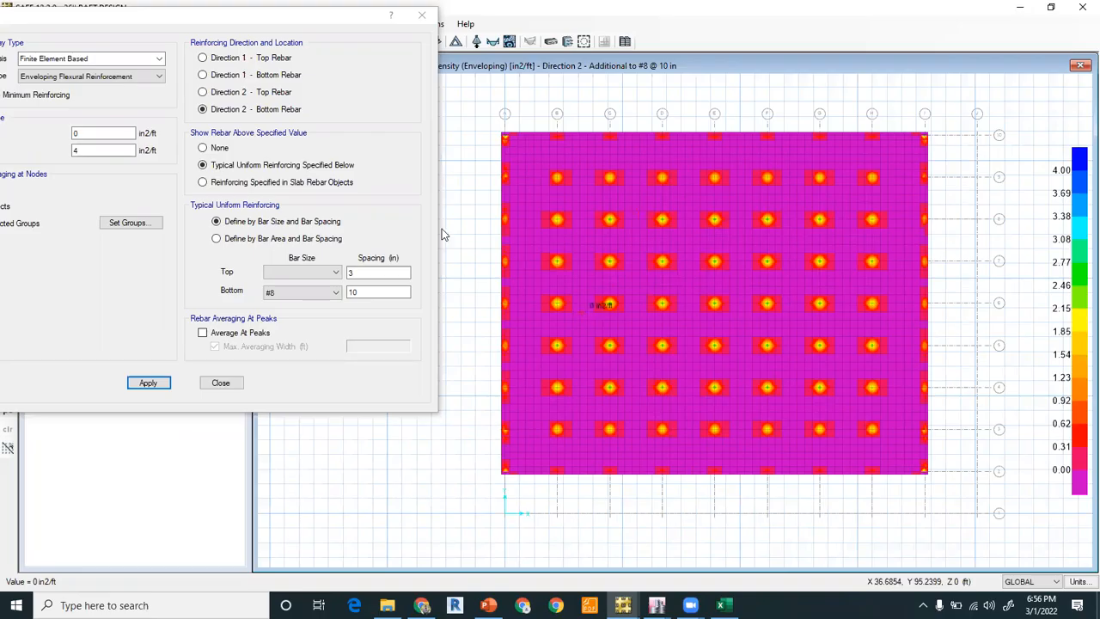
pyautogui.click(265, 78)
pyautogui.click(160, 386)
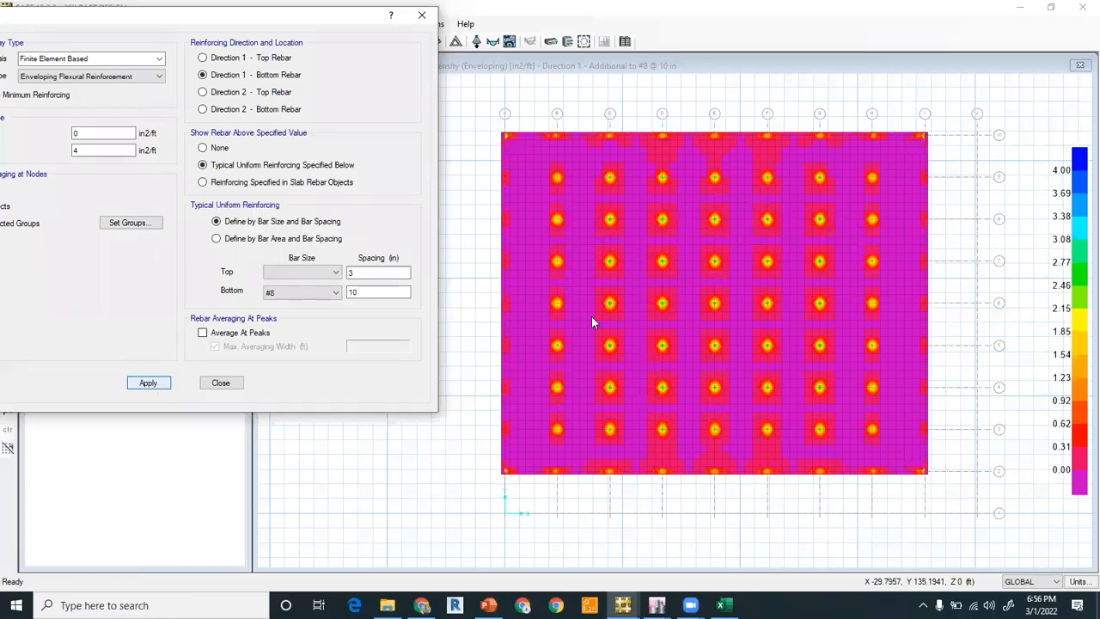
# - Set the typical uniform bottom reinforcing to #6 at 6 in and display the additional rebar for Directions 2 and 1
pyautogui.click(334, 295)
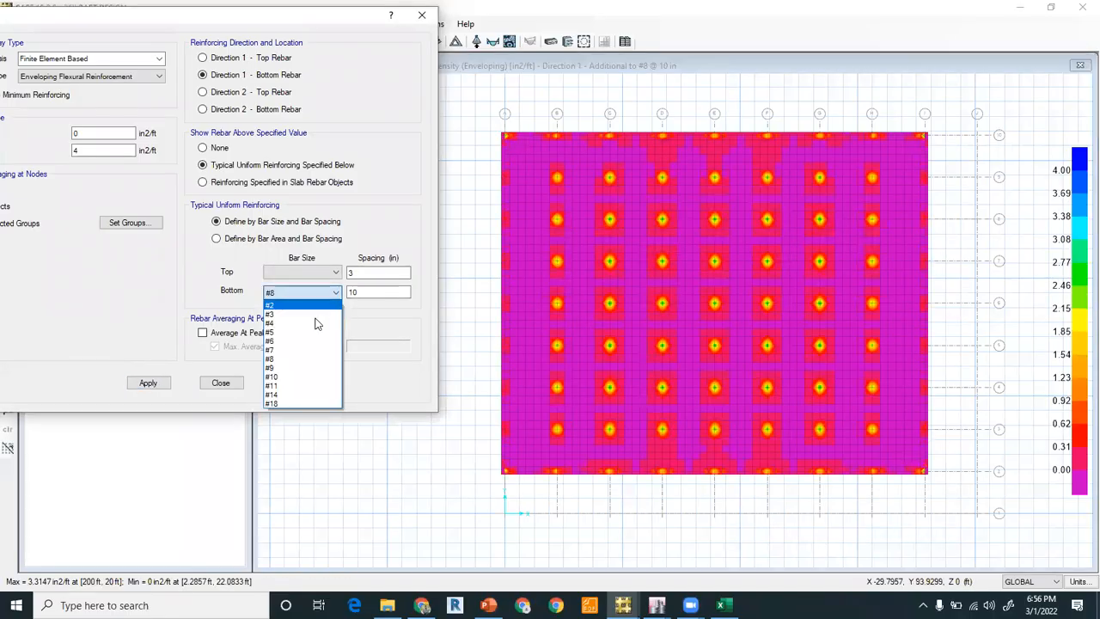
pyautogui.press('Tab')
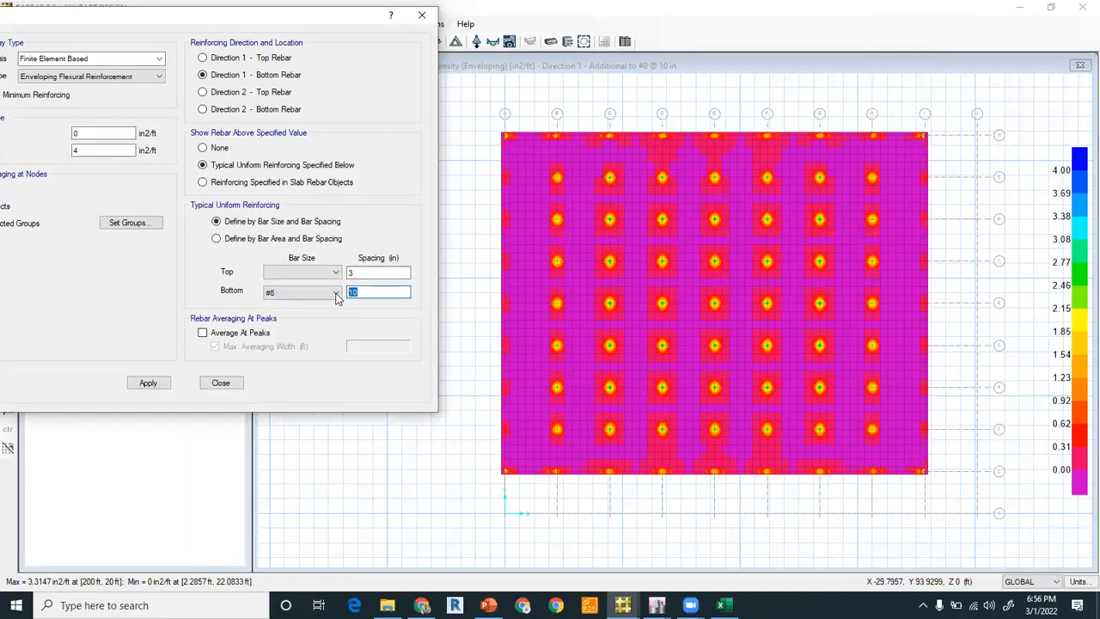
pyautogui.write('6')
pyautogui.click(157, 380)
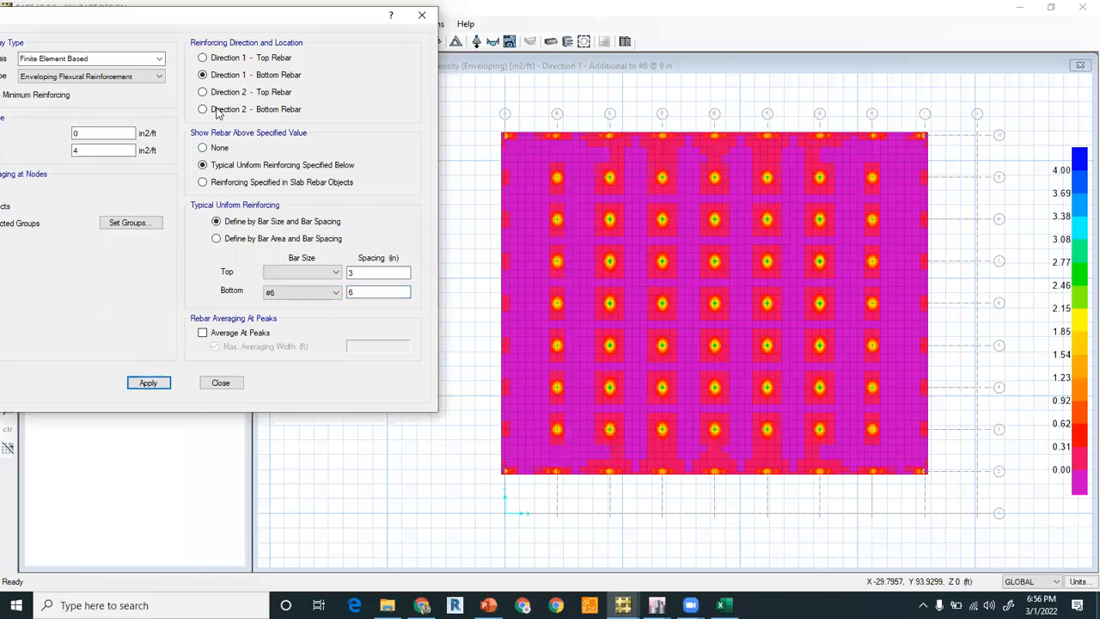
pyautogui.click(151, 381)
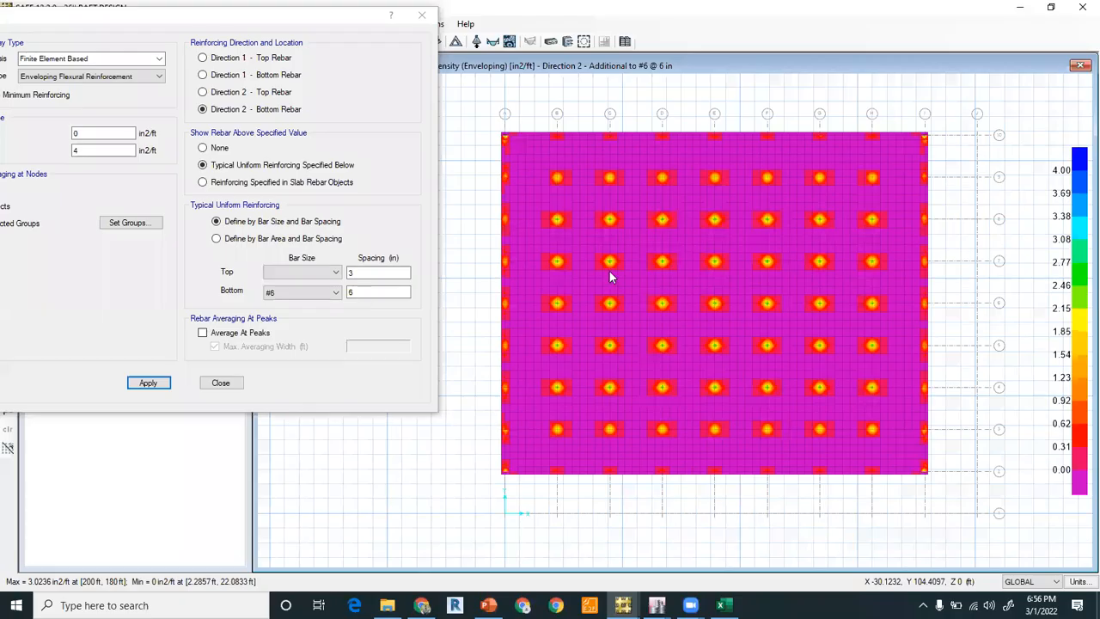
pyautogui.click(254, 76)
pyautogui.click(153, 387)
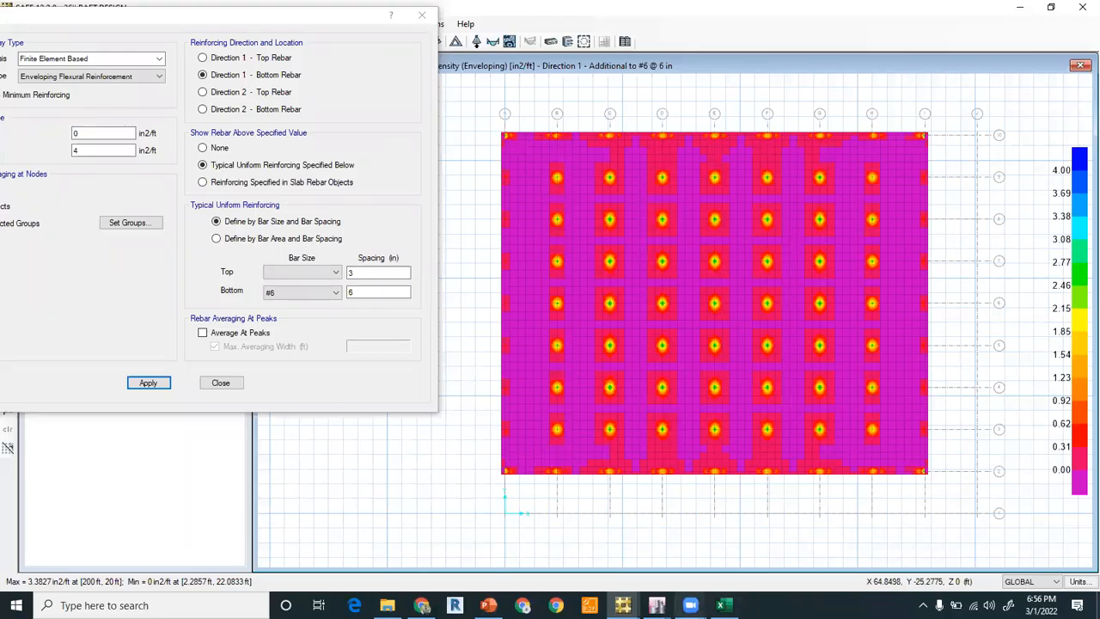
# - Switch to PowerPoint and enter #6@6''c/c beside BOTTOM LAYER-1 on the slide about reinforcement in different layers
pyautogui.click(488, 605)
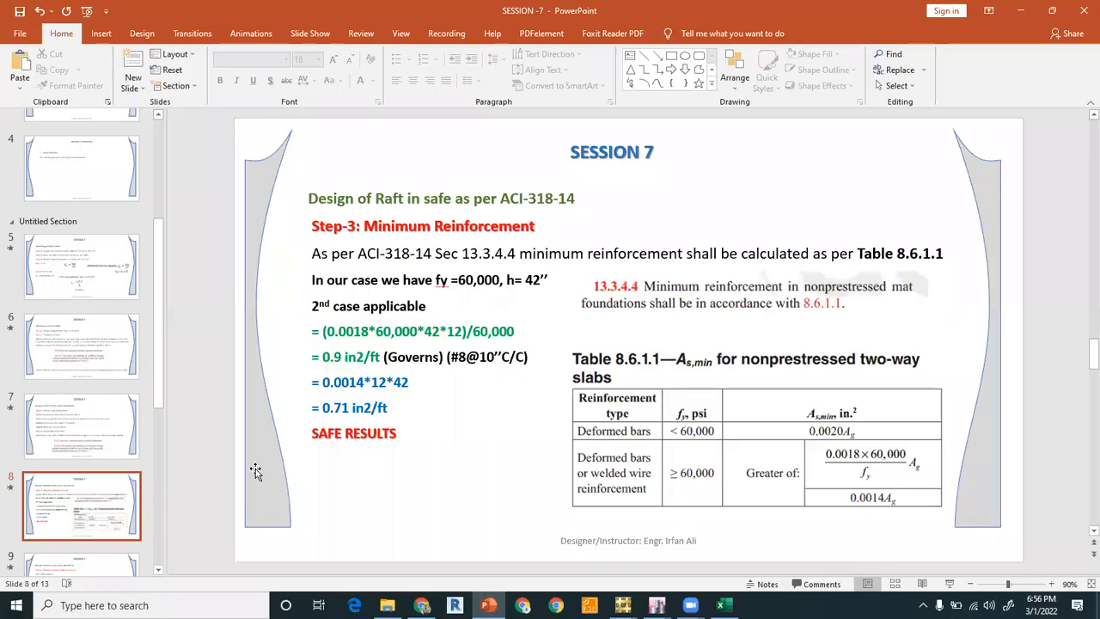
pyautogui.scroll(-2, 156, 403)
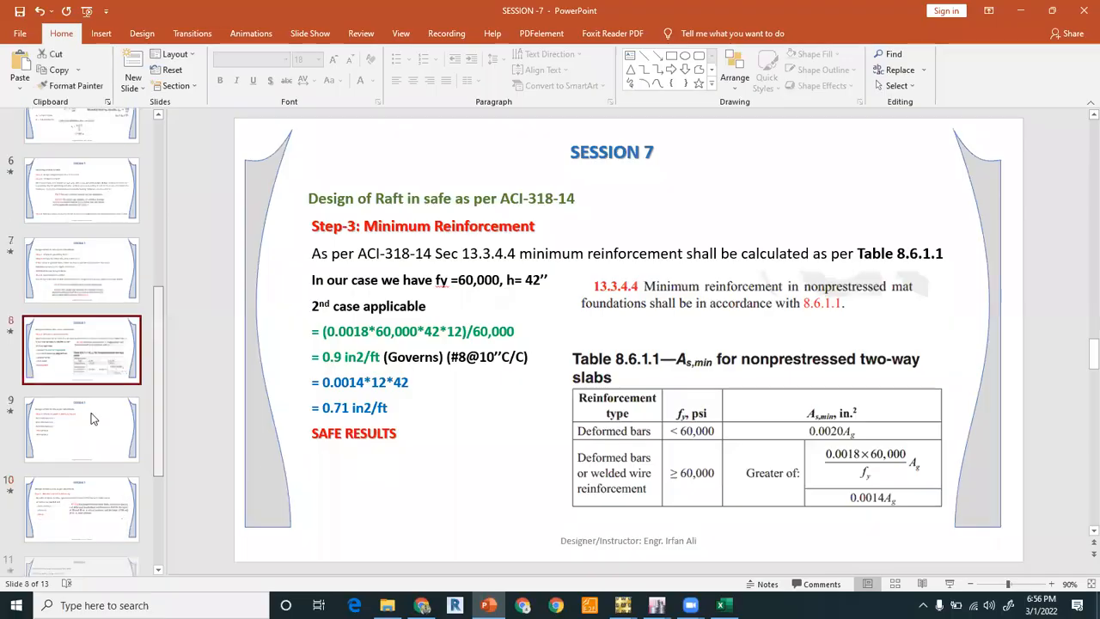
pyautogui.click(93, 419)
pyautogui.click(454, 259)
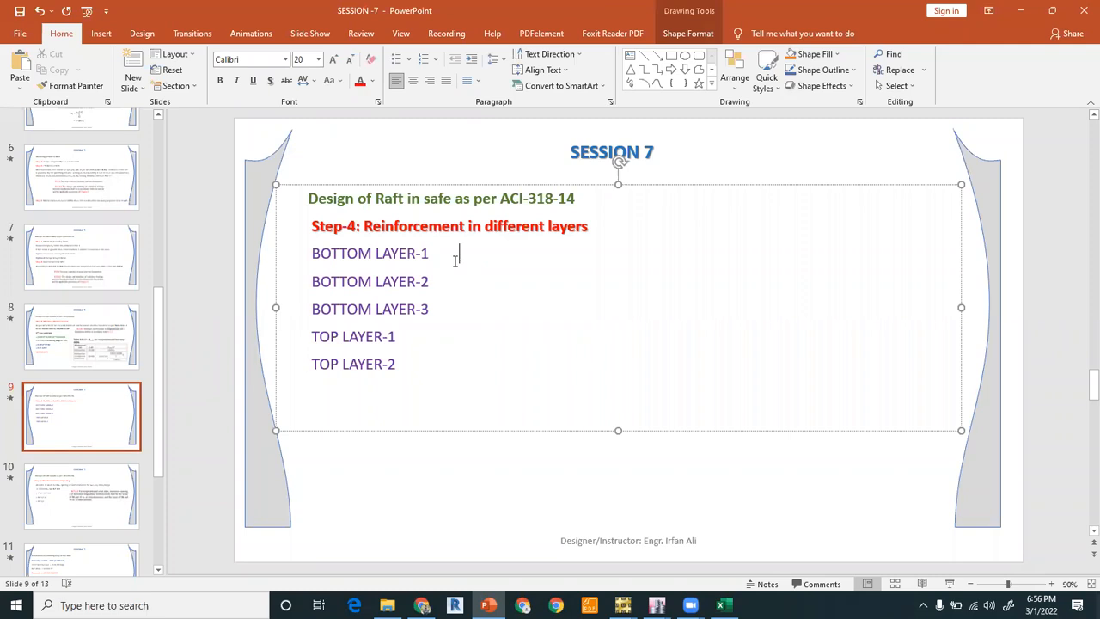
pyautogui.press('Tab')
pyautogui.write('#6')
pyautogui.write("@6''c/")
pyautogui.write('c/c')
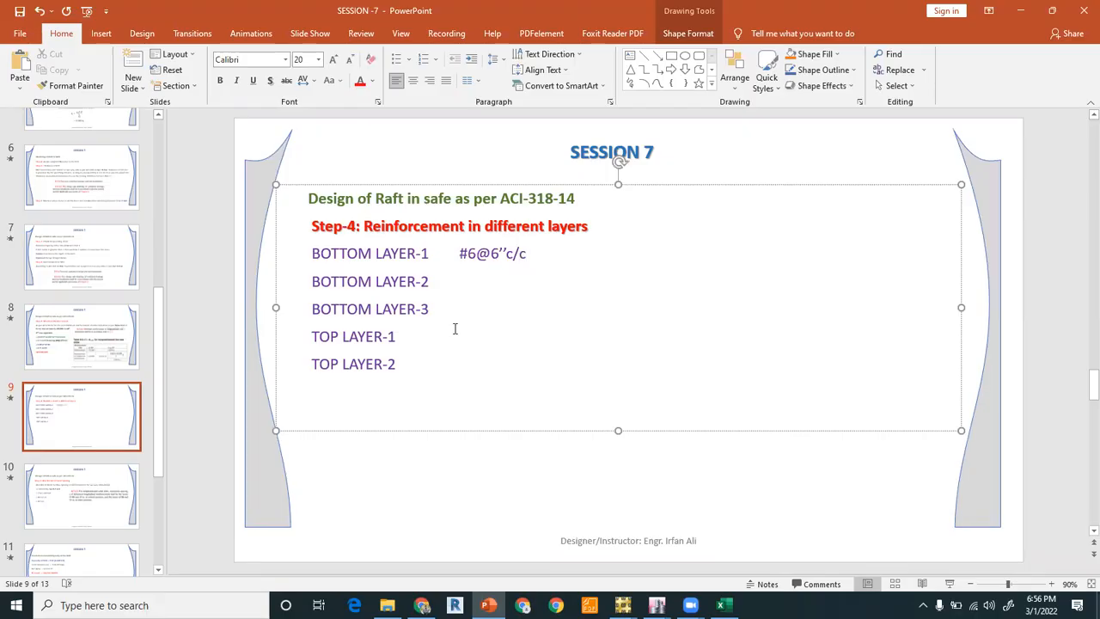
# - Switch to the 36'' RAFT DESIGN model in SAFE and examine the Direction 1 bottom rebar needed beyond #6 at 6 in around the columns
pyautogui.click(435, 505)
pyautogui.moveTo(624, 606)
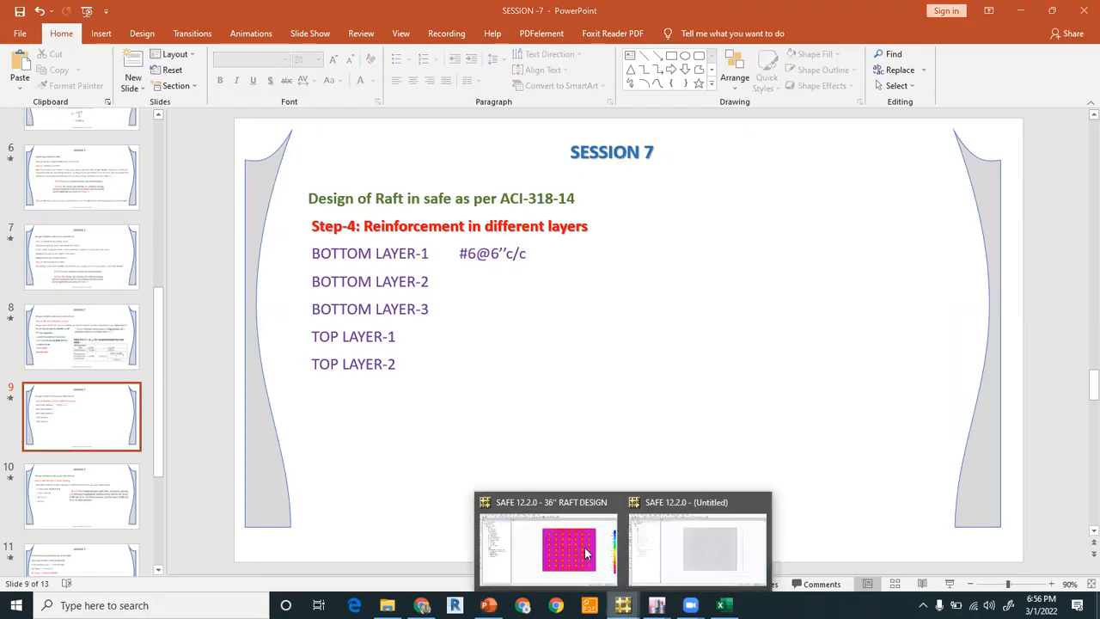
pyautogui.click(562, 443)
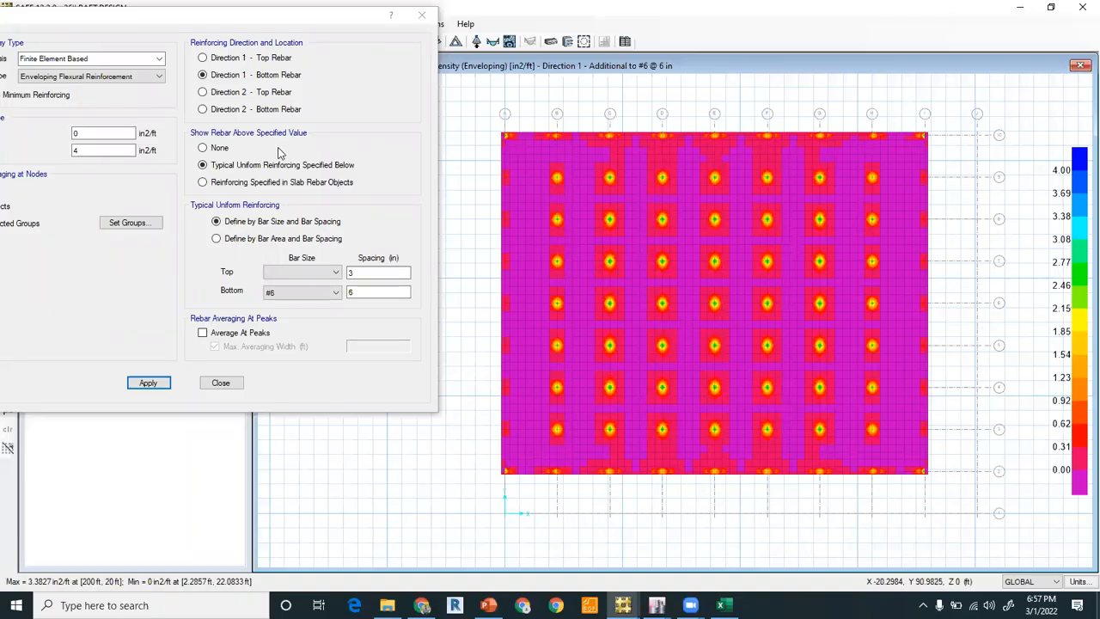
pyautogui.scroll(1, 590, 401)
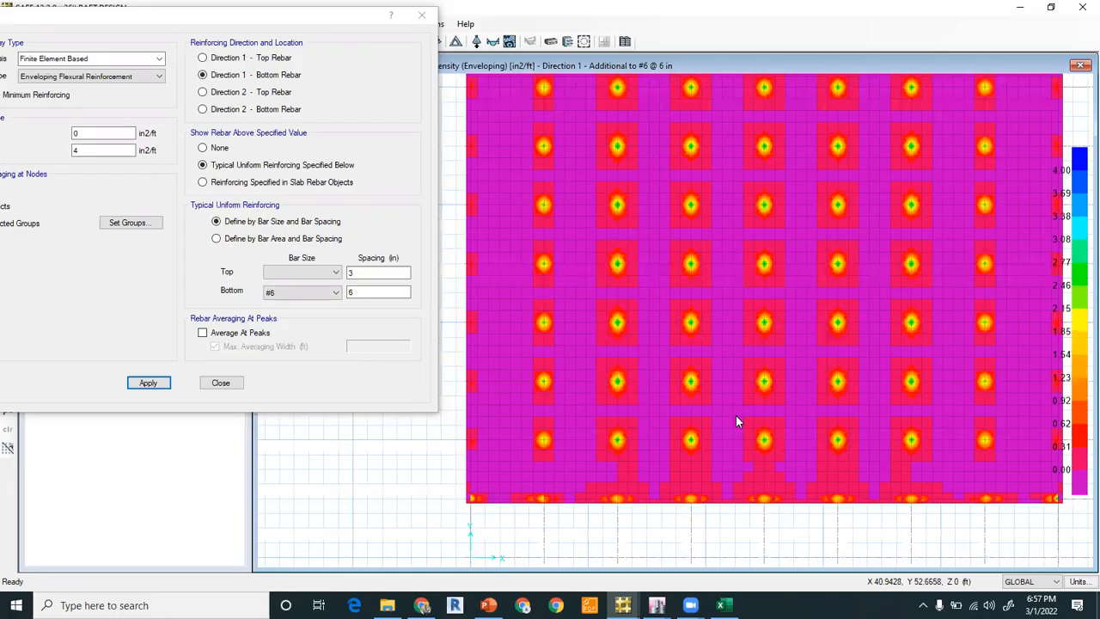
pyautogui.scroll(-2, 628, 426)
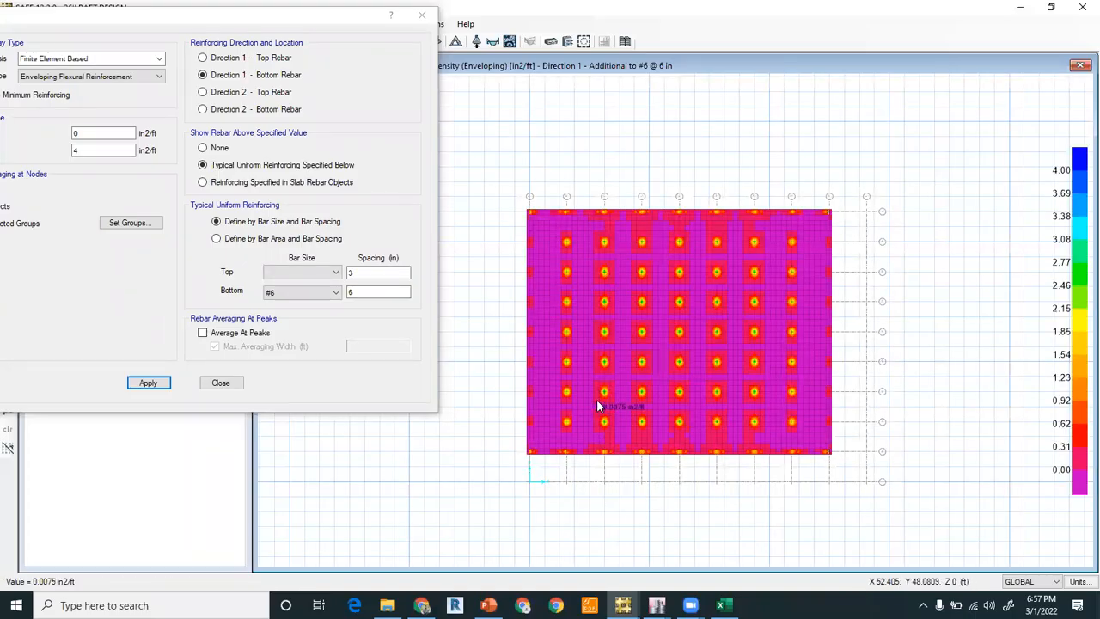
pyautogui.scroll(3, 598, 404)
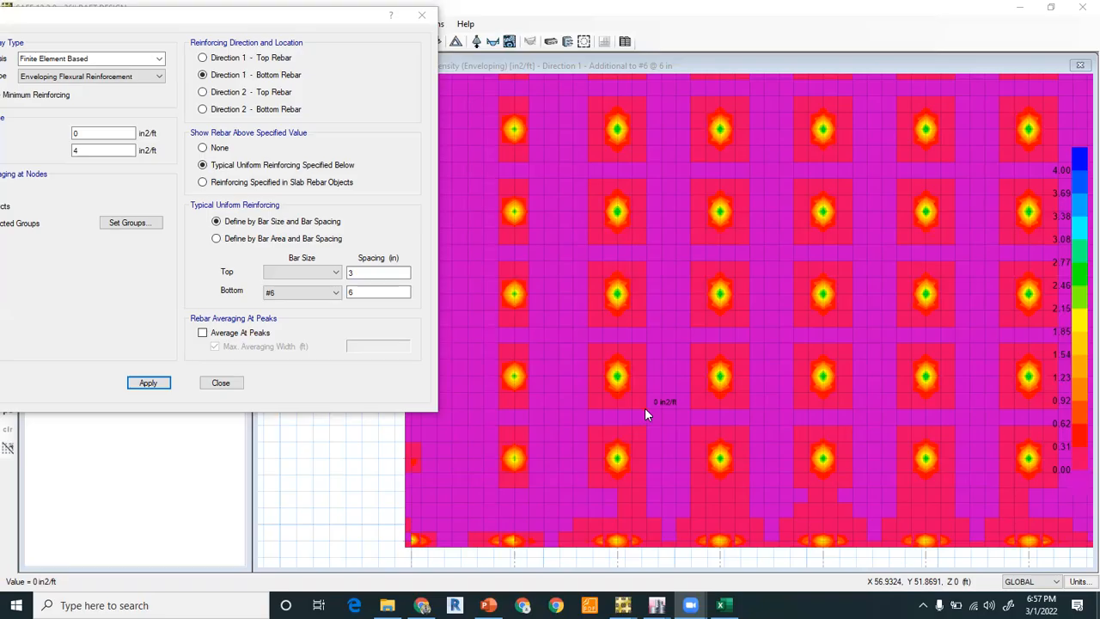
# - Display the Direction 2 bottom rebar intensity additional to #6 at 6 in, keeping the Slab Design dialog clear of the contour map
pyautogui.click(296, 14)
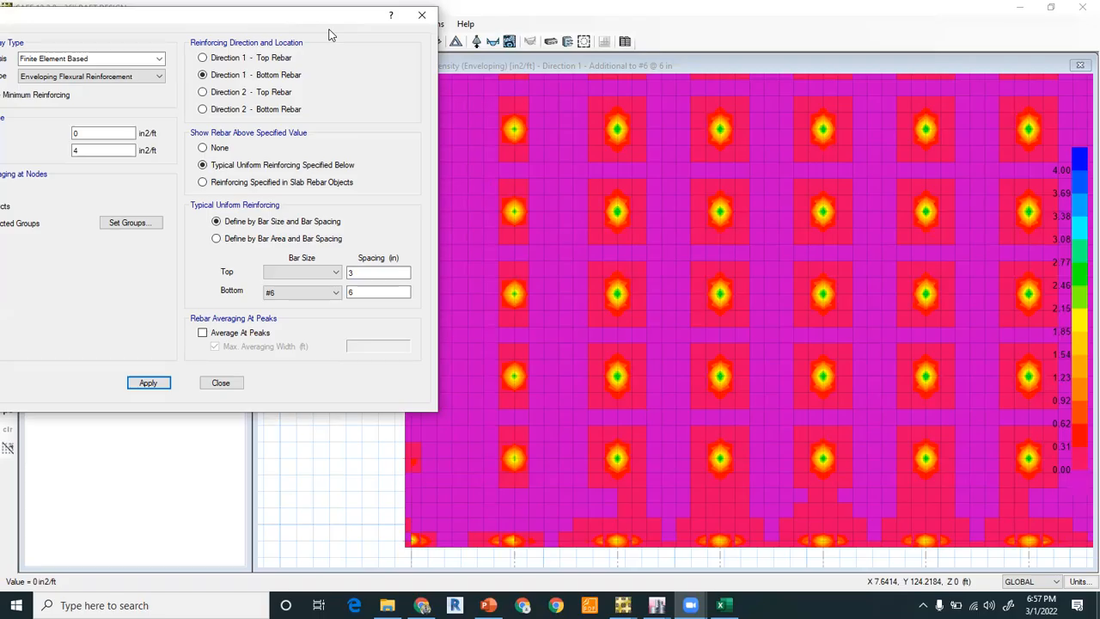
pyautogui.moveTo(330, 34); pyautogui.dragTo(405, 33)
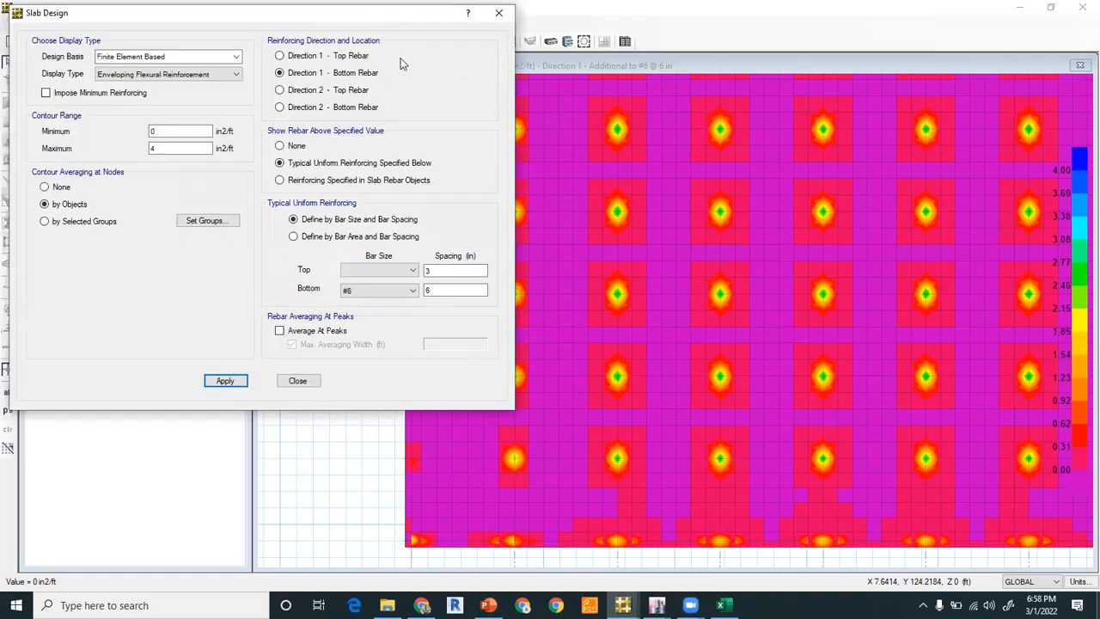
pyautogui.moveTo(398, 17); pyautogui.dragTo(281, 13)
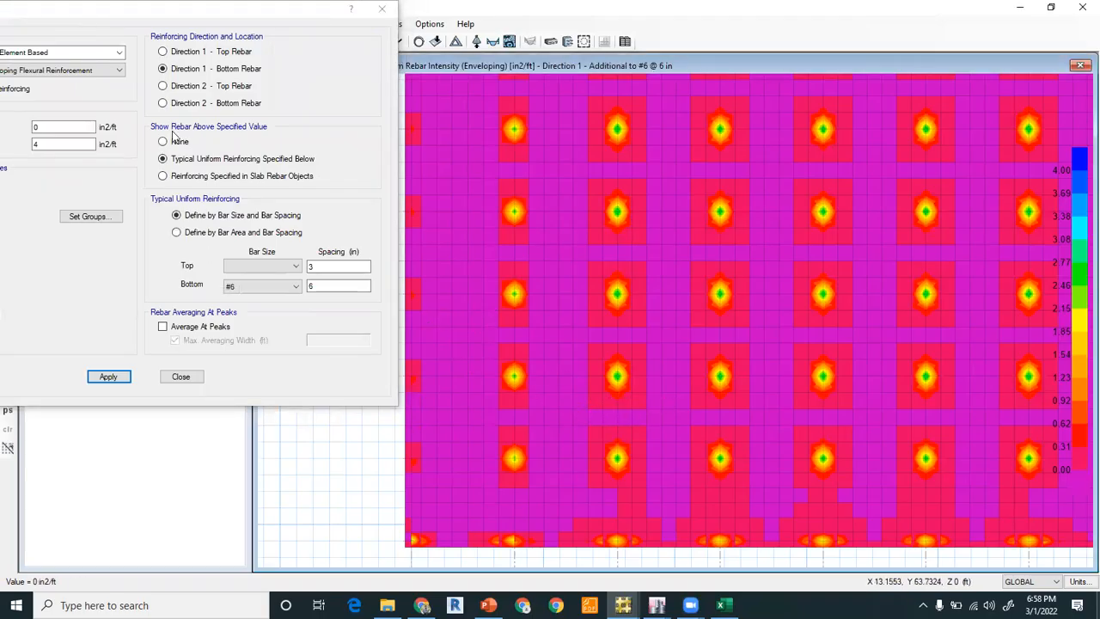
pyautogui.click(182, 104)
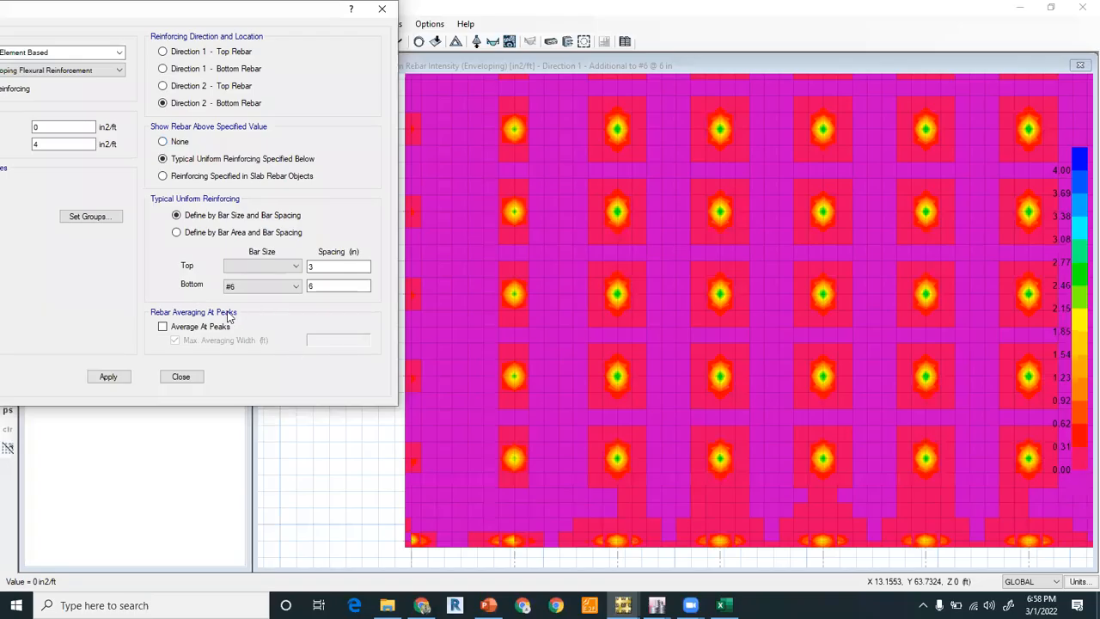
pyautogui.click(119, 375)
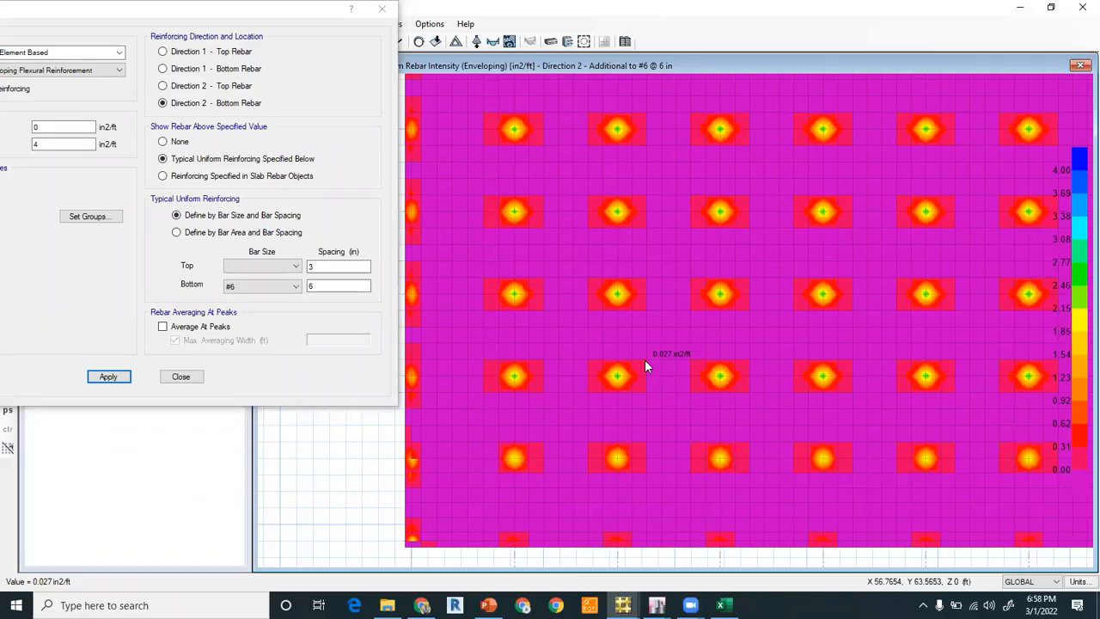
# - Set the typical uniform bottom bar spacing to 3 in and display the additional #6 rebar for Direction 2 and Direction 1
pyautogui.click(284, 286)
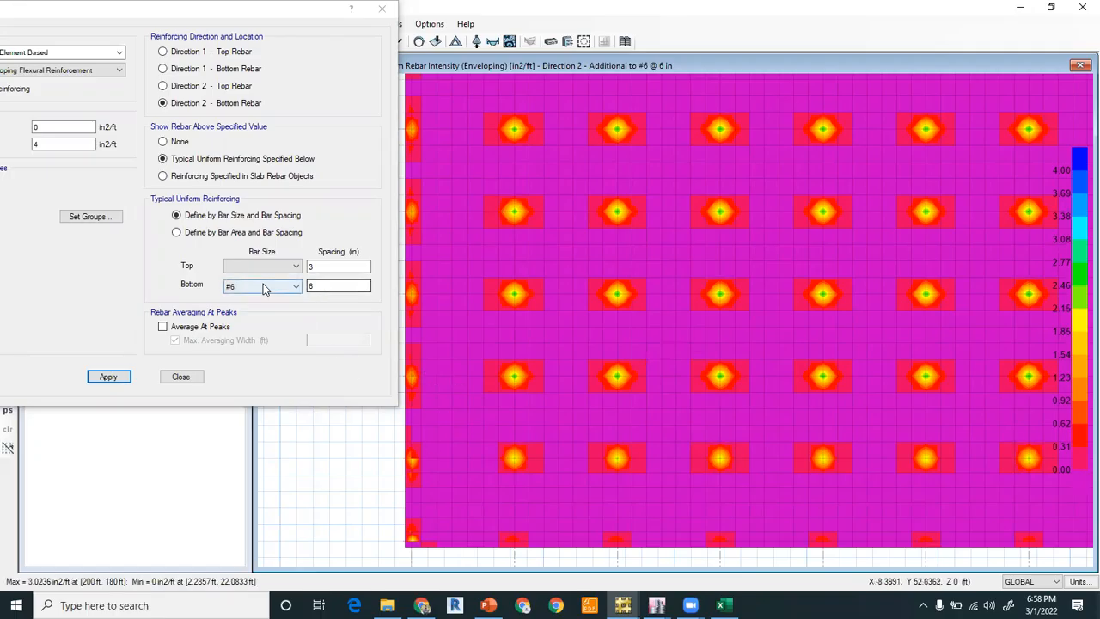
pyautogui.scroll(-2, 692, 380)
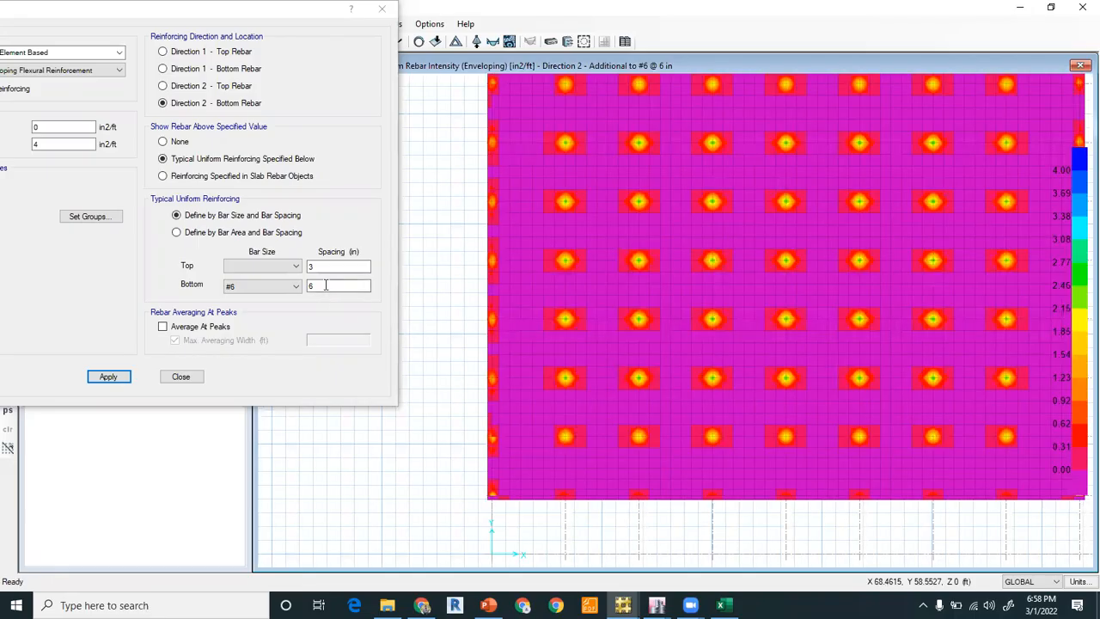
pyautogui.doubleClick(325, 286)
pyautogui.write('3')
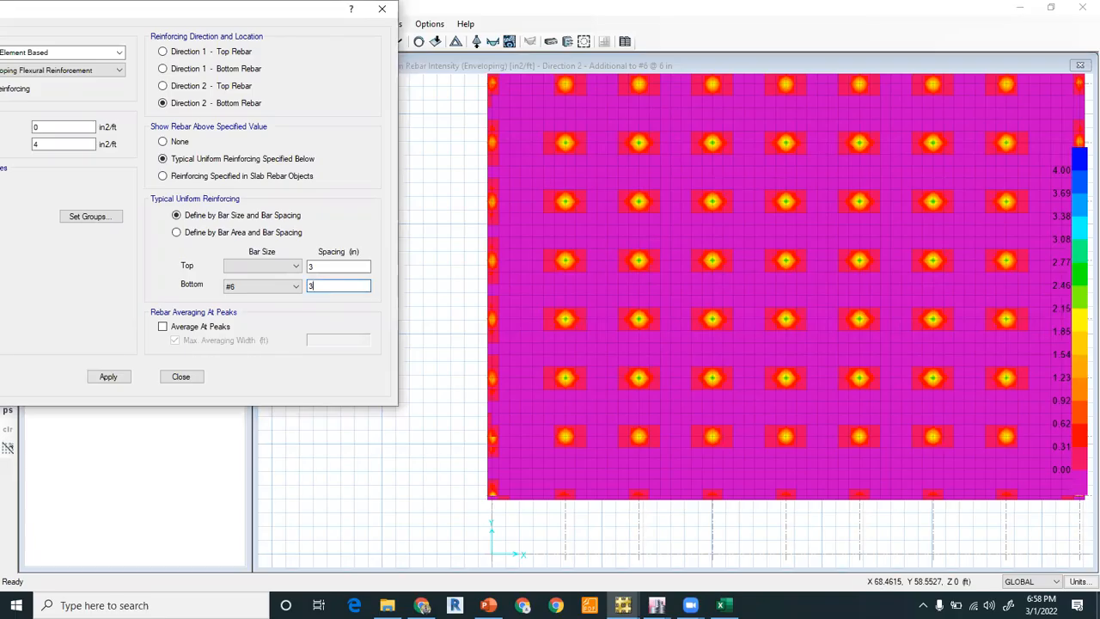
pyautogui.click(107, 377)
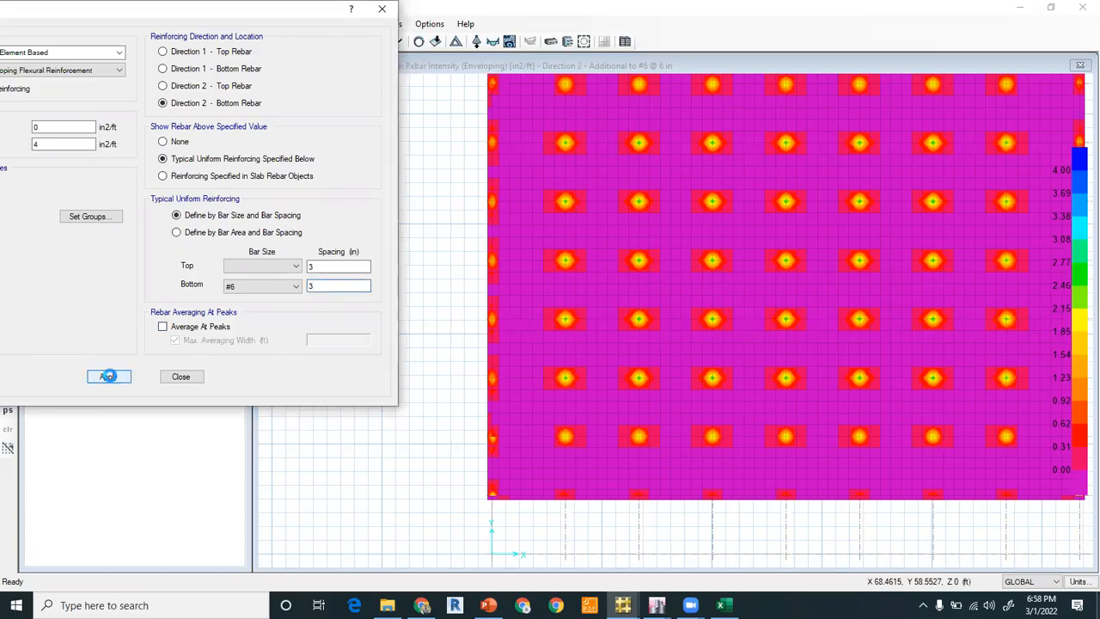
pyautogui.click(671, 448)
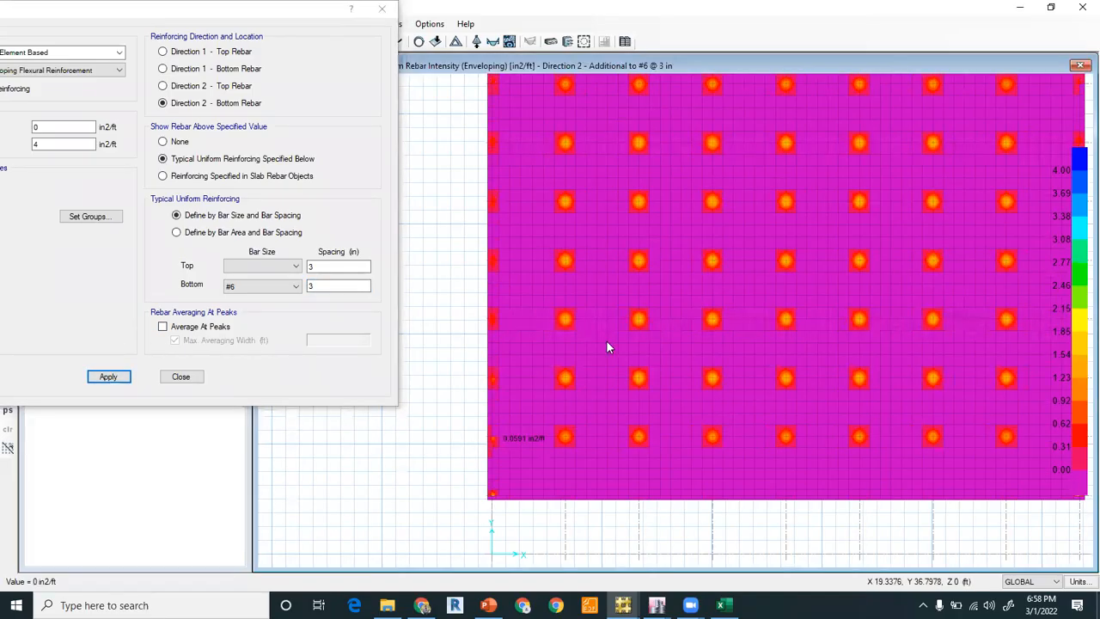
pyautogui.click(199, 71)
pyautogui.click(120, 376)
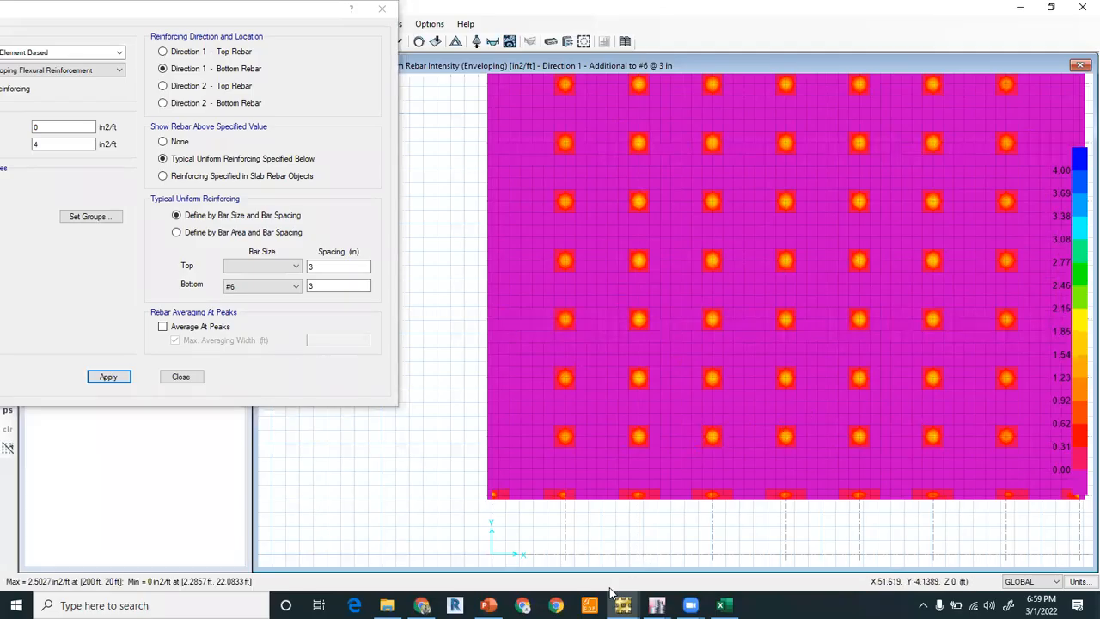
# - Switch to PowerPoint and enter #6@6''c/c beside BOTTOM LAYER-2 on the reinforcement slide
pyautogui.click(488, 605)
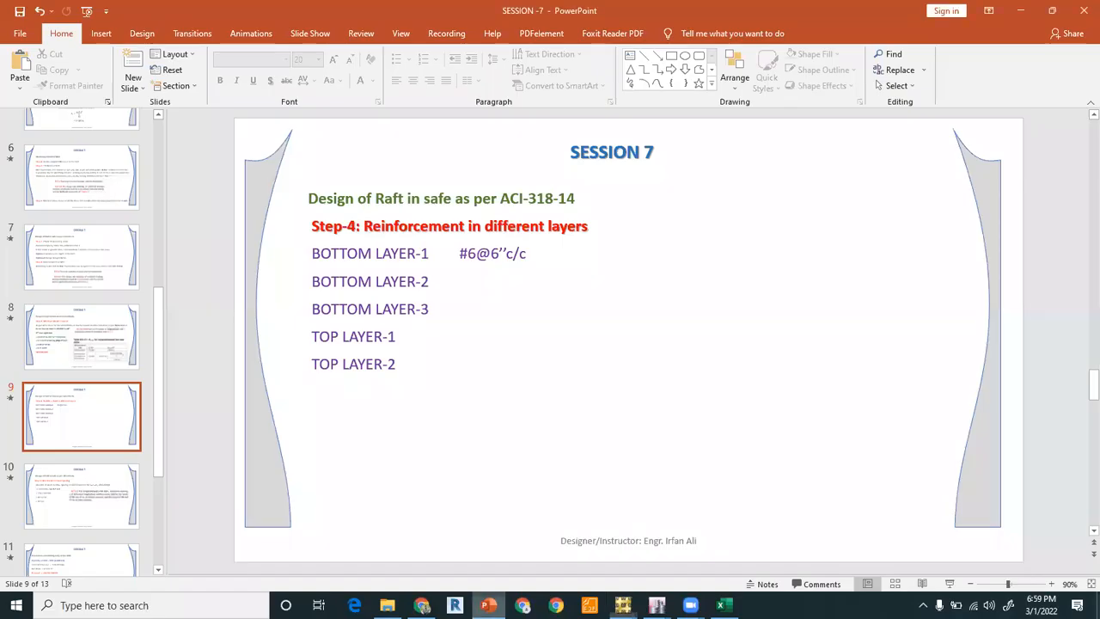
pyautogui.click(486, 283)
pyautogui.write('#')
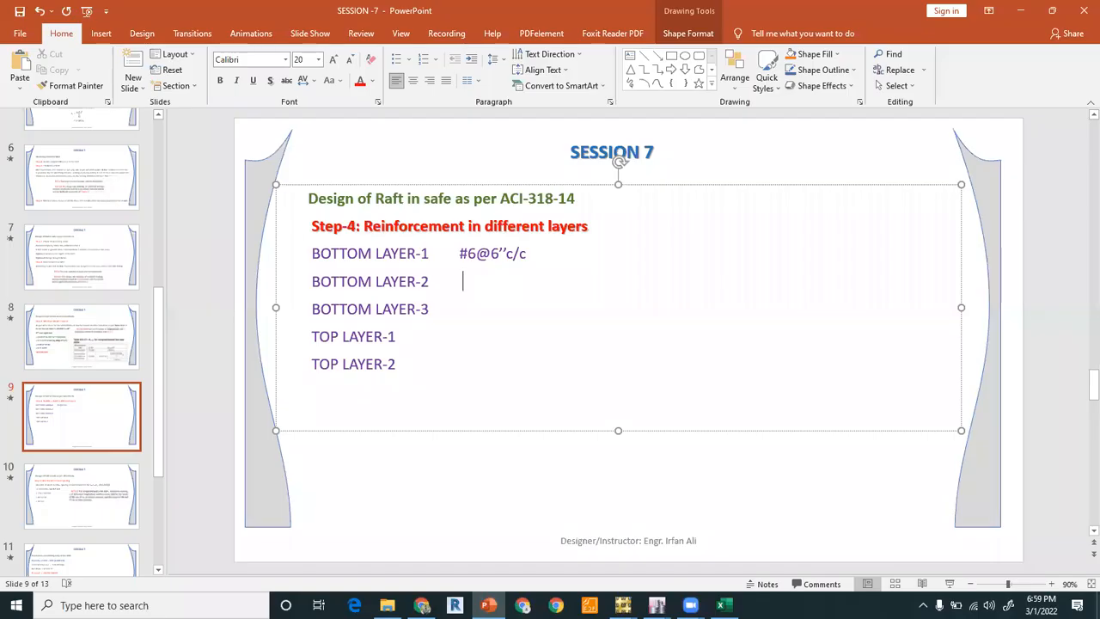
pyautogui.write('4')
pyautogui.press('BackSpace')
pyautogui.write('6@')
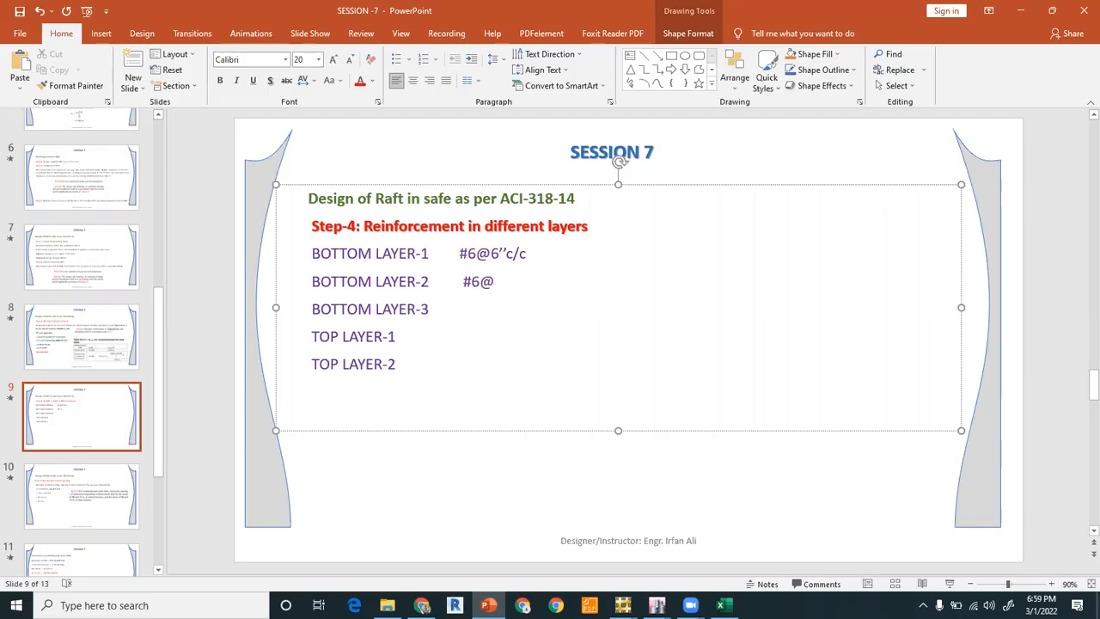
pyautogui.write('6"c/c')
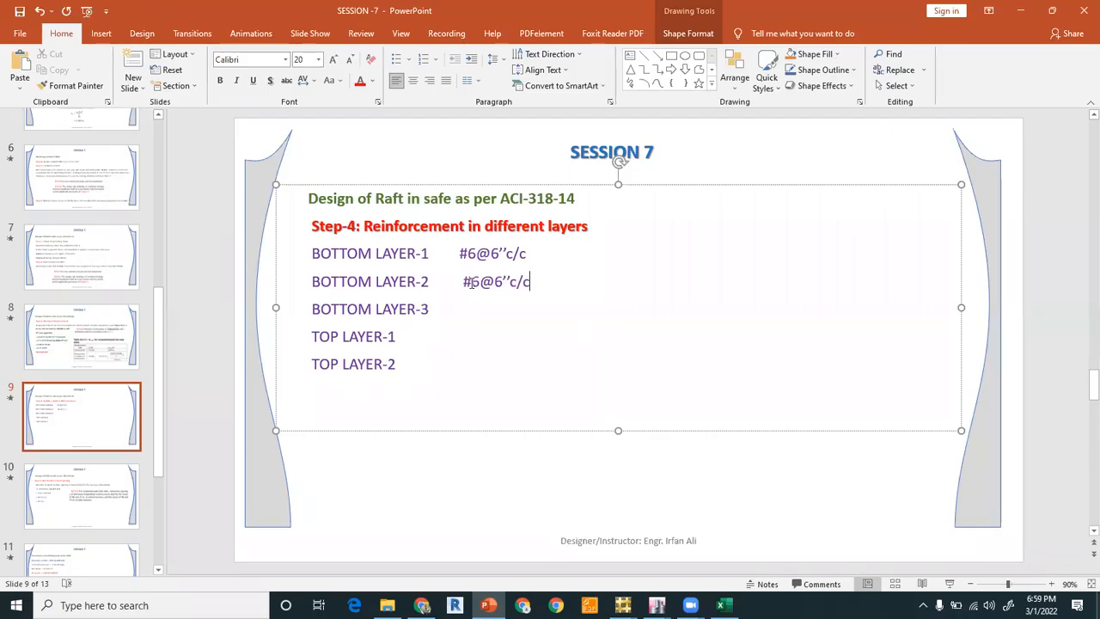
# - Return to the raft model in SAFE, set the typical bottom spacing to 1.5 in and display the additional Direction 1 bottom rebar
pyautogui.moveTo(623, 605)
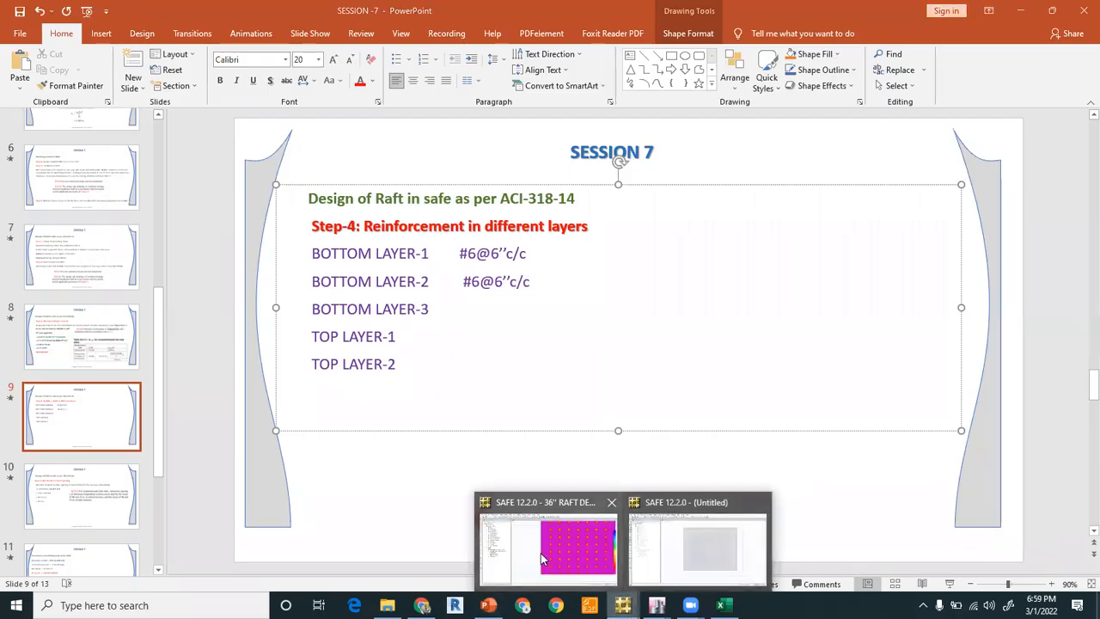
pyautogui.click(546, 549)
pyautogui.click(333, 287)
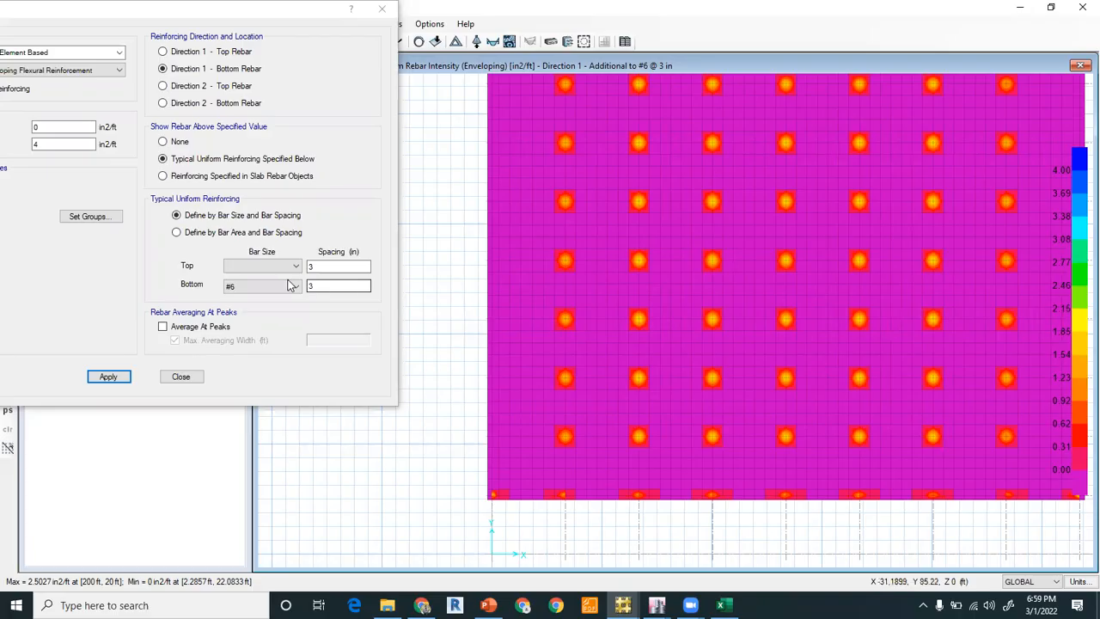
pyautogui.doubleClick(338, 287)
pyautogui.write('1.5')
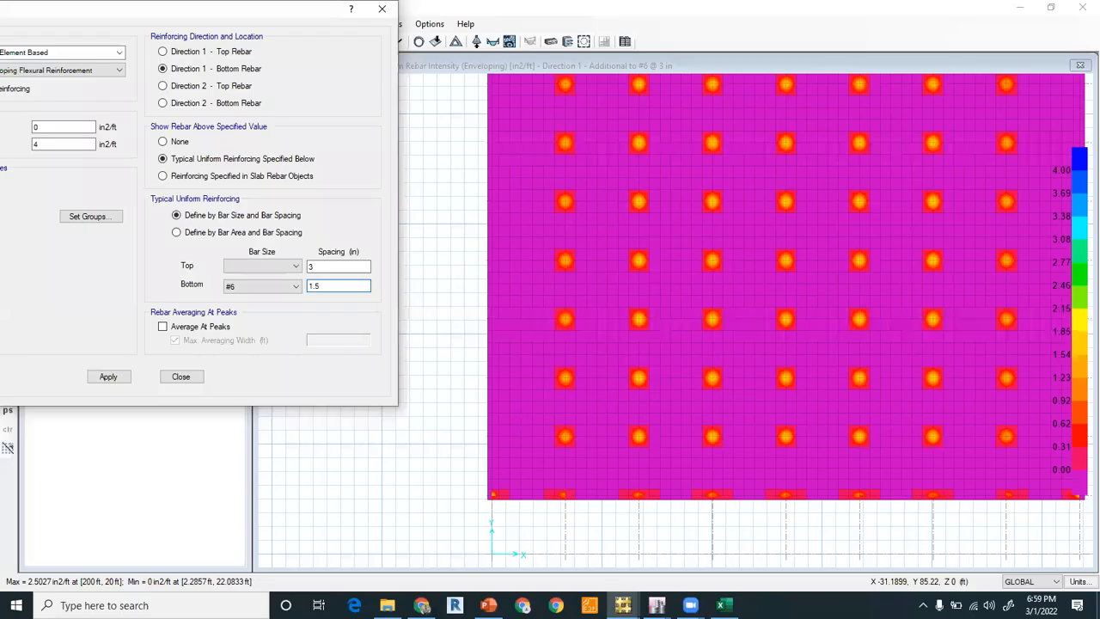
pyautogui.click(112, 376)
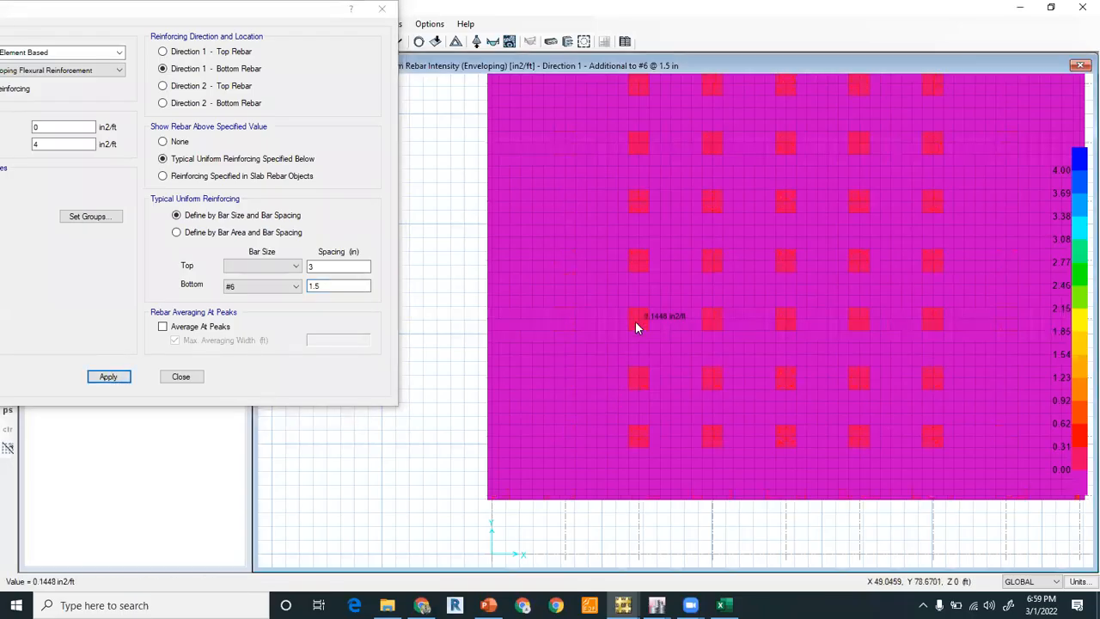
pyautogui.scroll(-1, 686, 331)
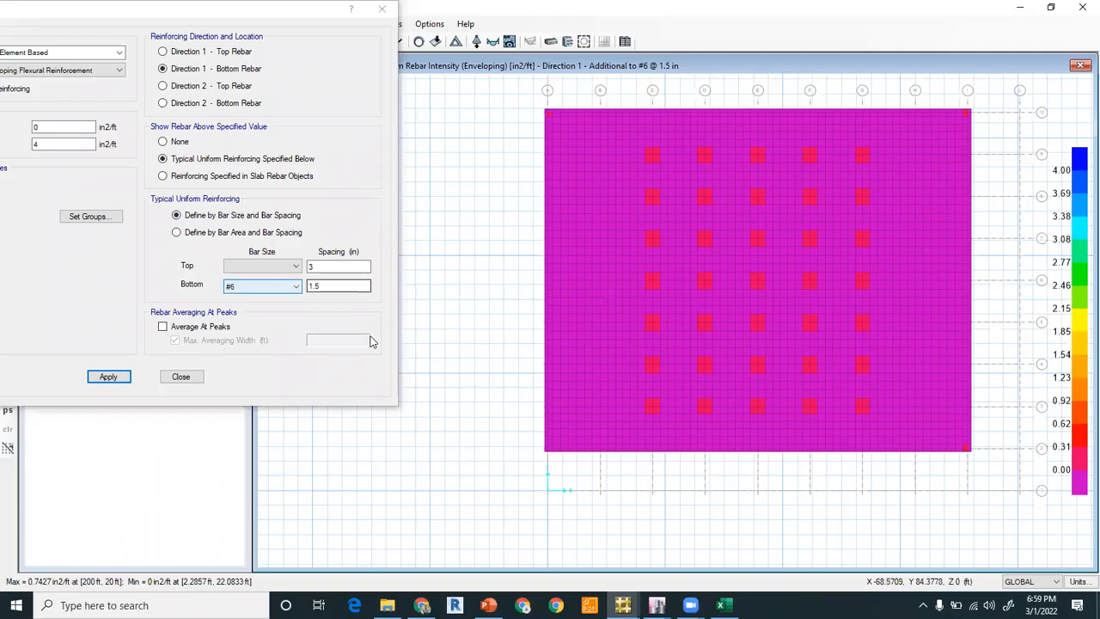
# - Switch to Excel, enter =0.44/0.5 in cell Q9 for the first layer's steel area and label it in2/ft in R9
pyautogui.click(725, 605)
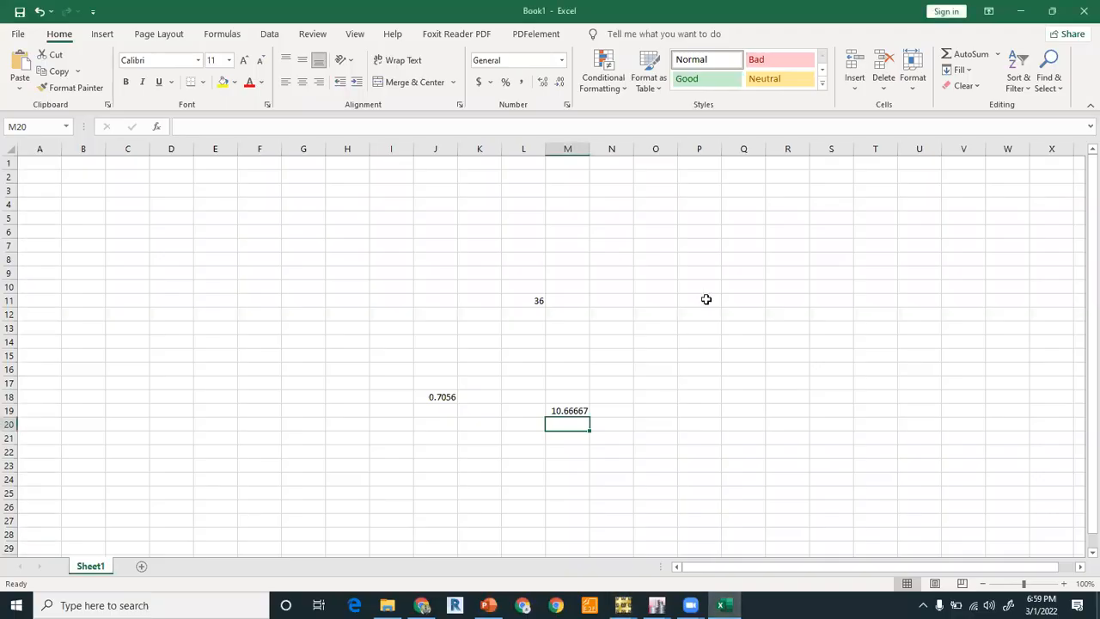
pyautogui.click(744, 273)
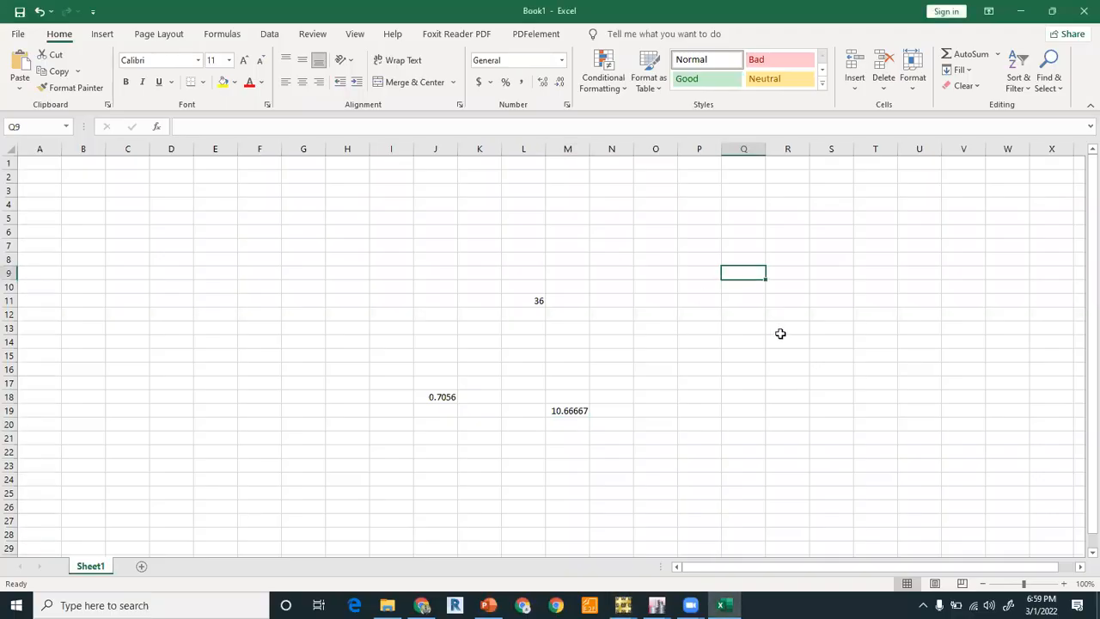
pyautogui.write('=')
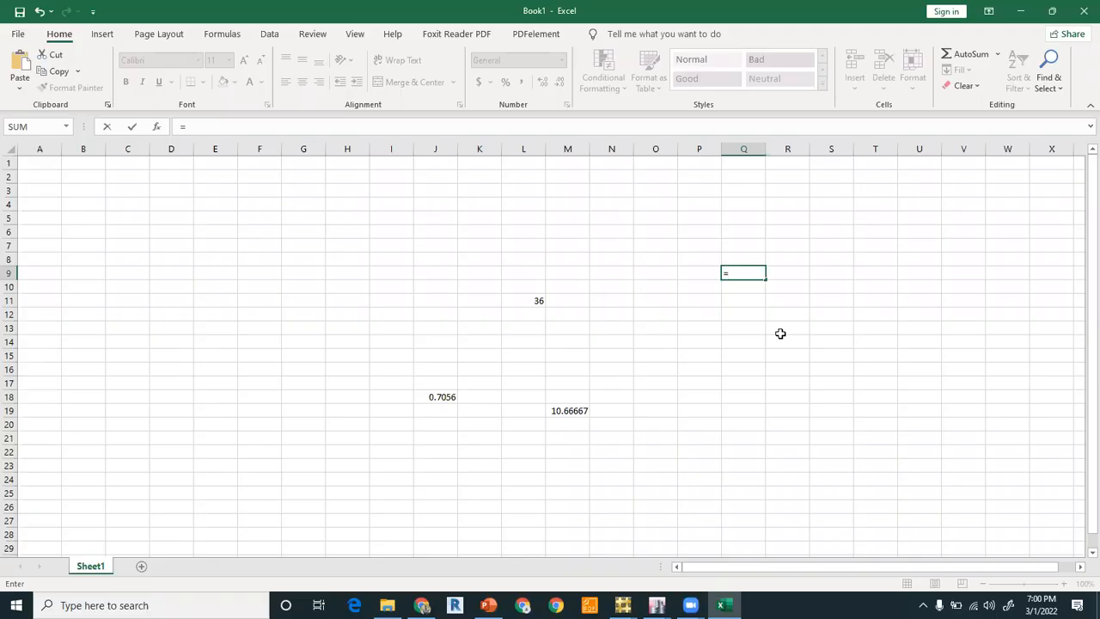
pyautogui.write('0.44/0.5')
pyautogui.press('Return')
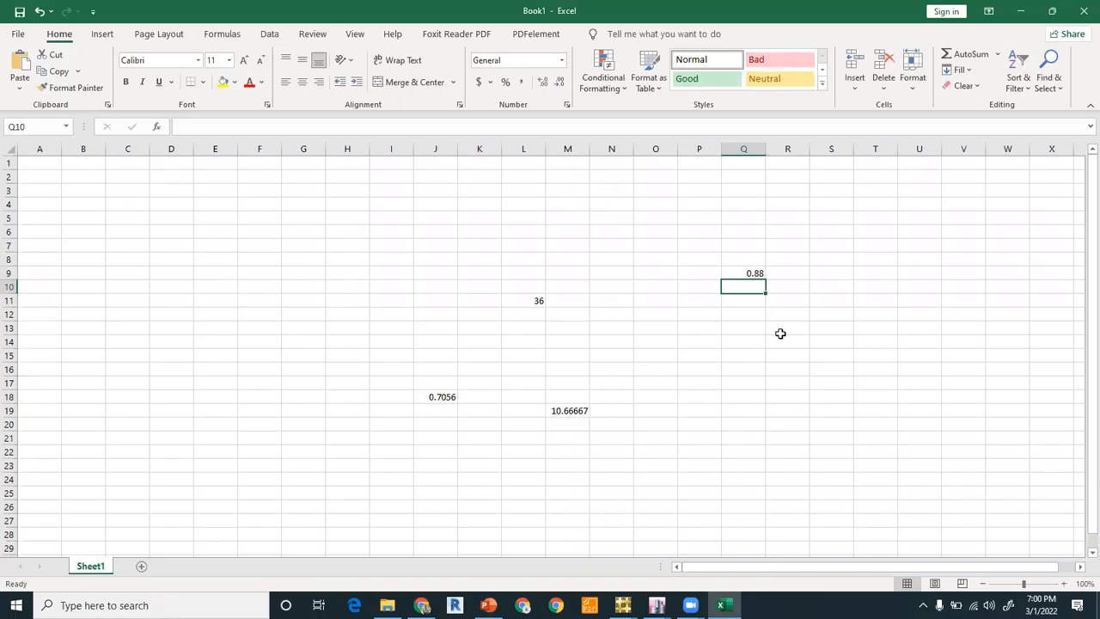
pyautogui.press('Up')
pyautogui.press('Right')
pyautogui.write('in2/ft')
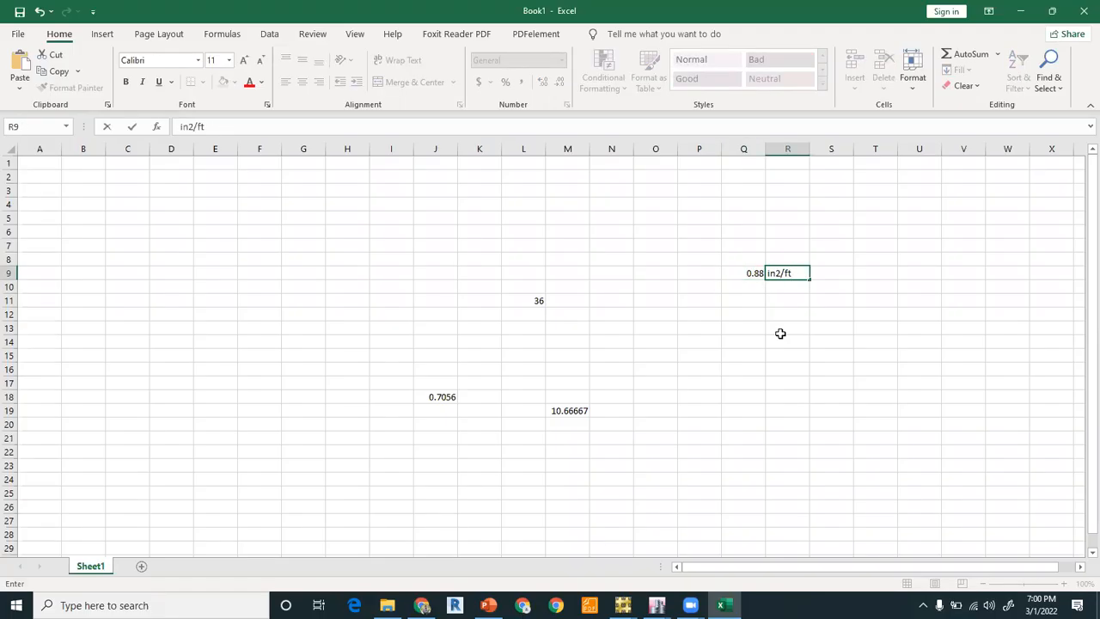
pyautogui.press('Return')
# - Enter =0.44/0.5 in cell Q10 for the second layer and copy the in2/ft label from R9 to R10
pyautogui.press('Left')
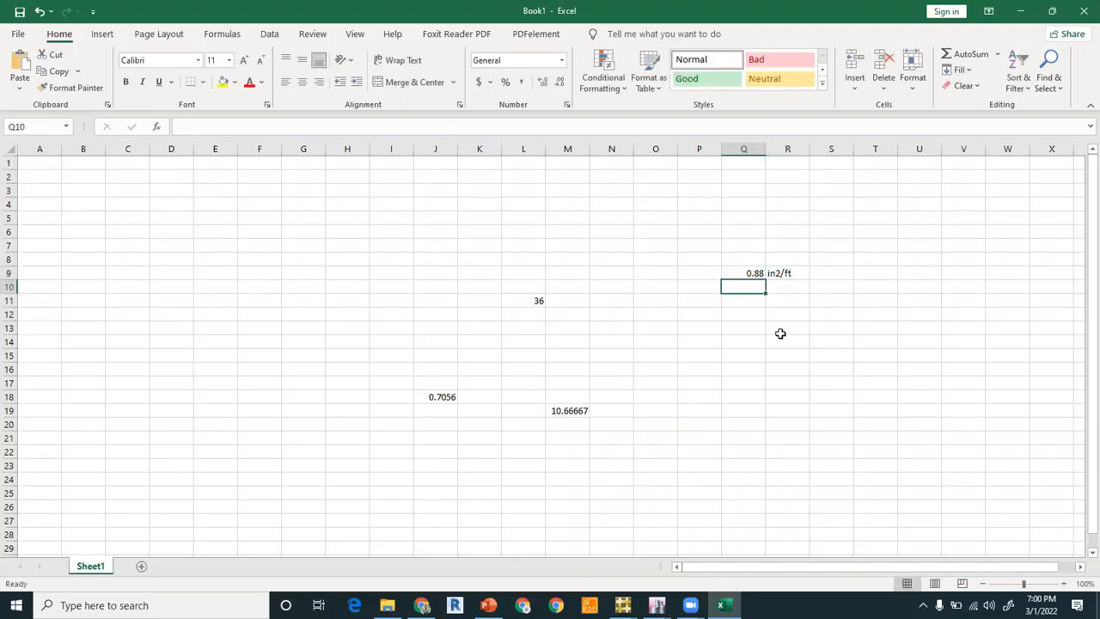
pyautogui.write('=0.')
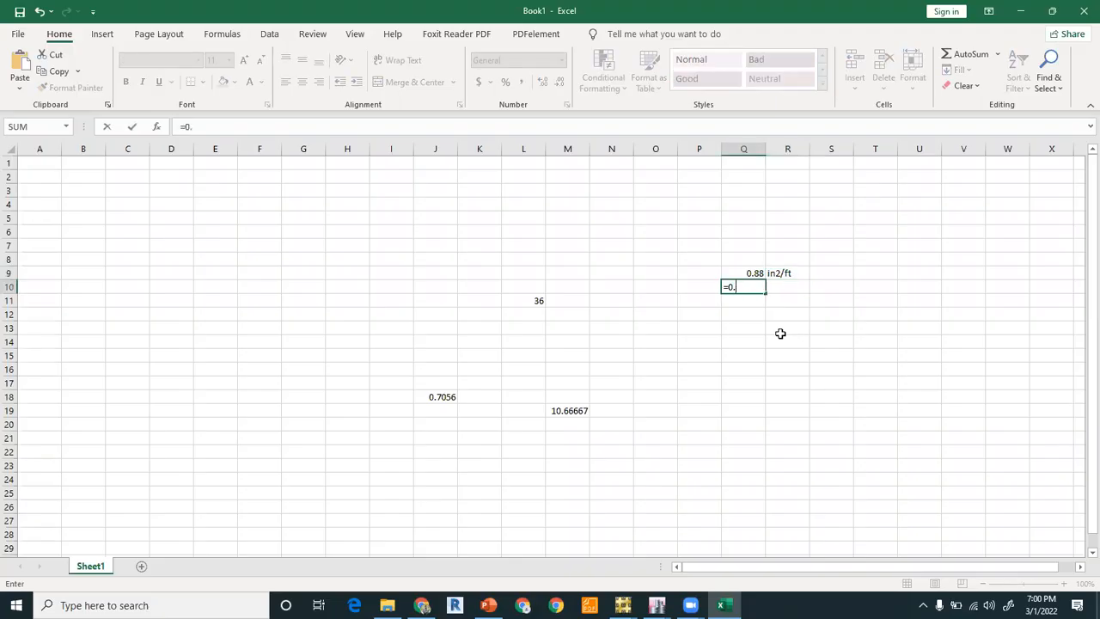
pyautogui.write('44/0.5')
pyautogui.press('Return')
pyautogui.press('Up')
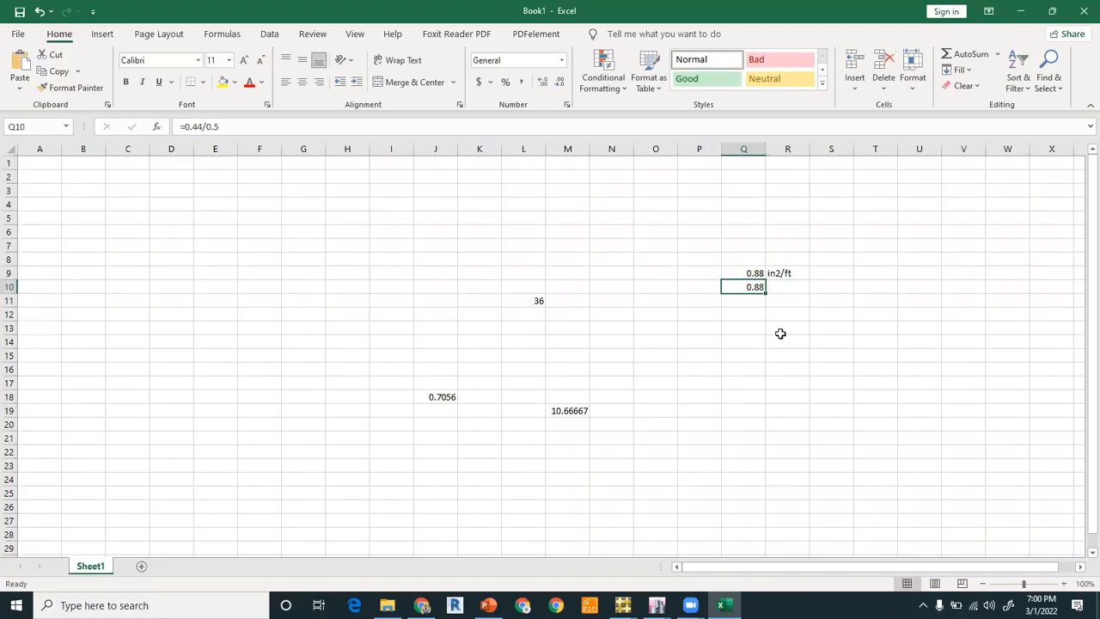
pyautogui.press('Right')
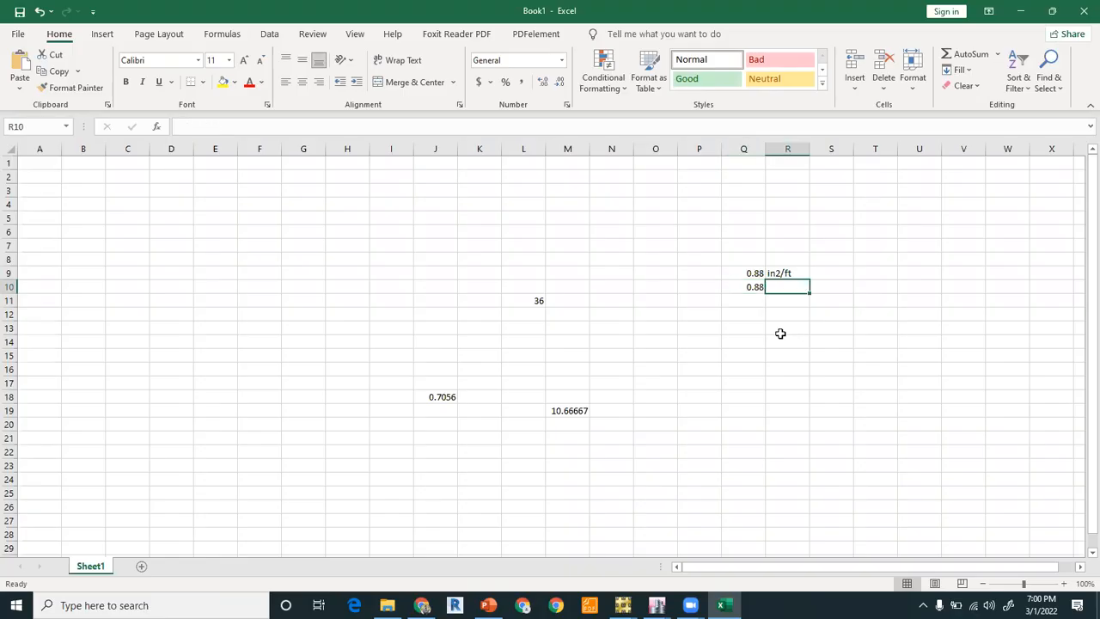
pyautogui.click(789, 274)
pyautogui.hotkey('ctrl', 'c')
pyautogui.click(787, 289)
pyautogui.hotkey('ctrl', 'v')
pyautogui.click(777, 318)
pyautogui.press('Escape')
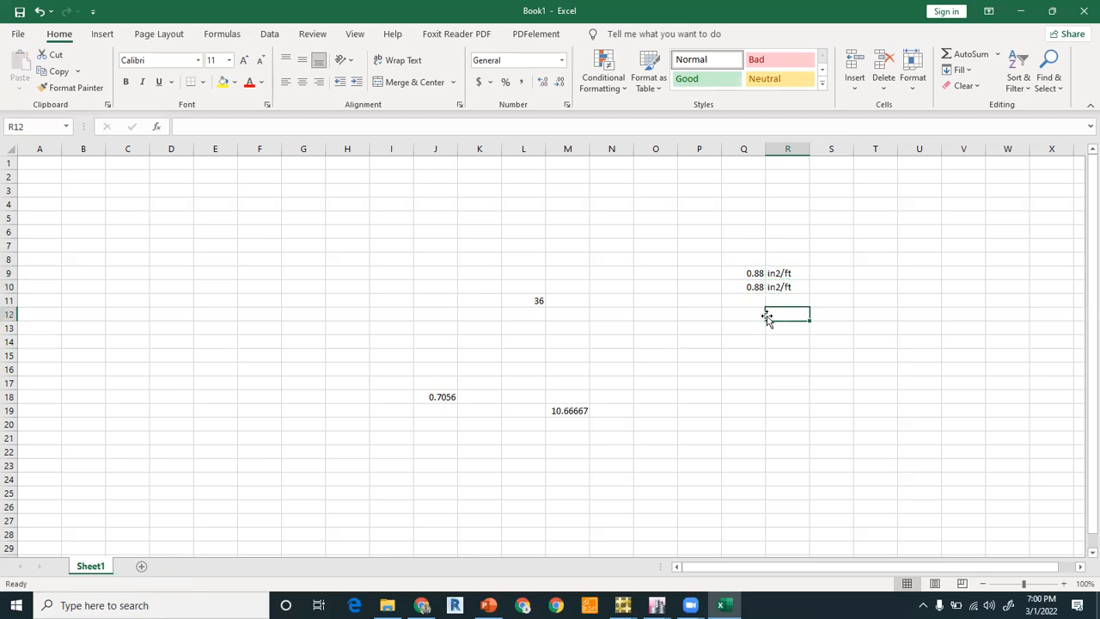
# - Enter =0.8/0.5 in cell Q11 for the third layer's steel area and label it in2/ft in R11
pyautogui.click(751, 299)
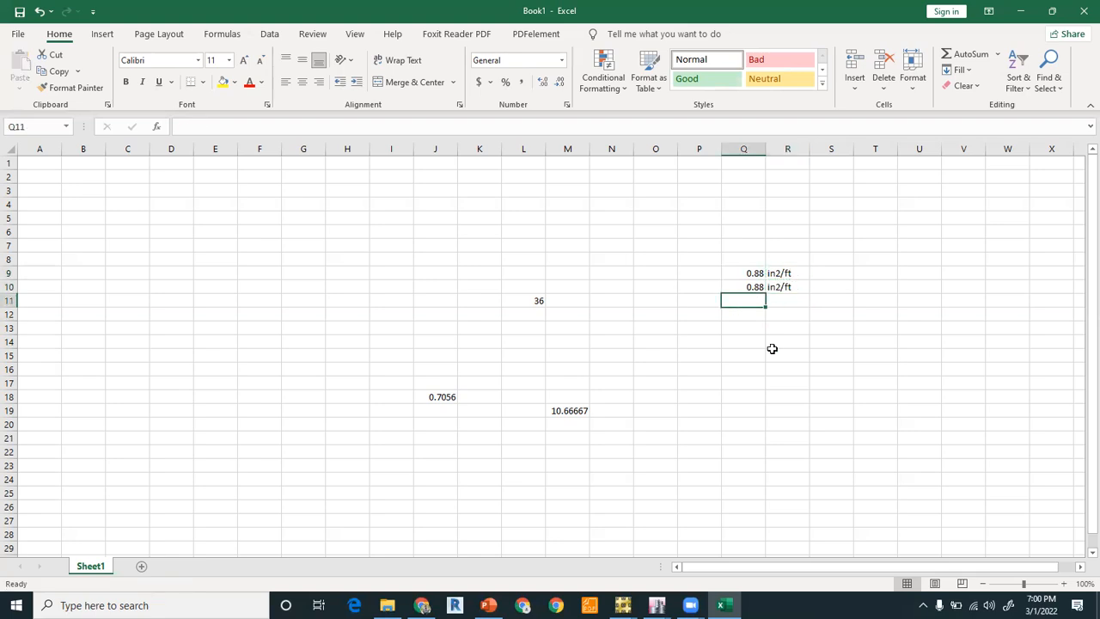
pyautogui.write('=0.8')
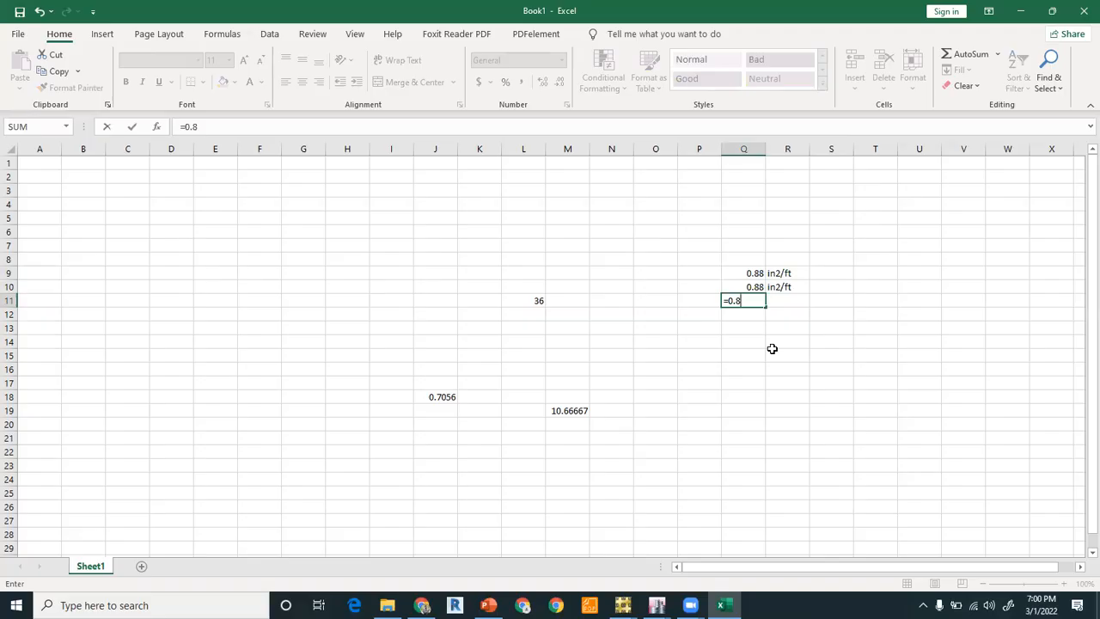
pyautogui.write('/0.5')
pyautogui.press('Return')
pyautogui.press('Up')
pyautogui.press('Right')
pyautogui.write('in2/ft')
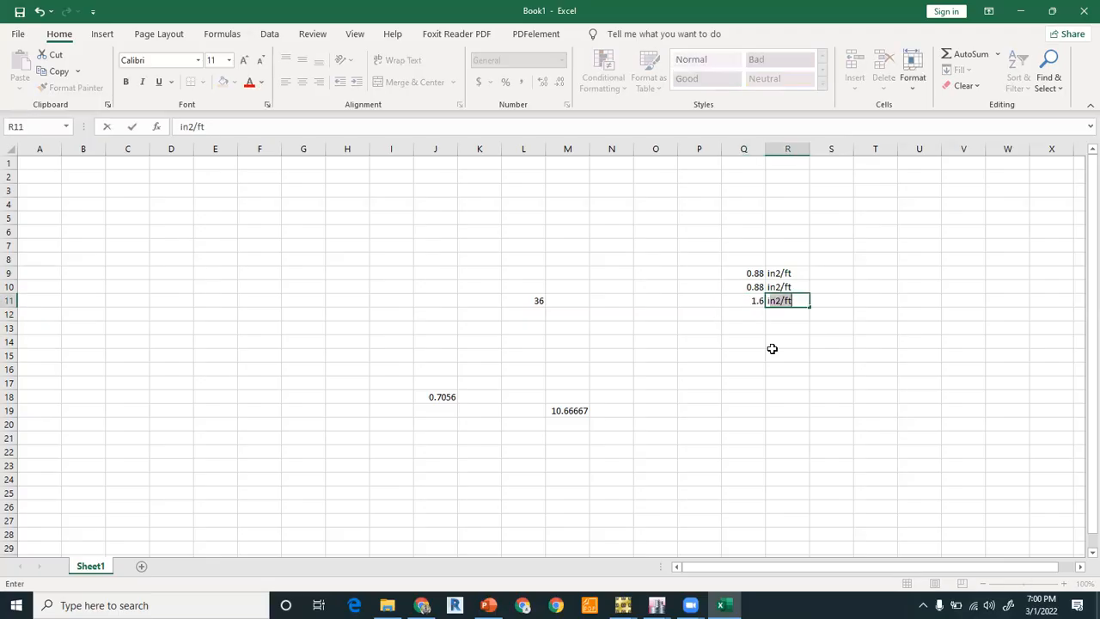
pyautogui.press('Return')
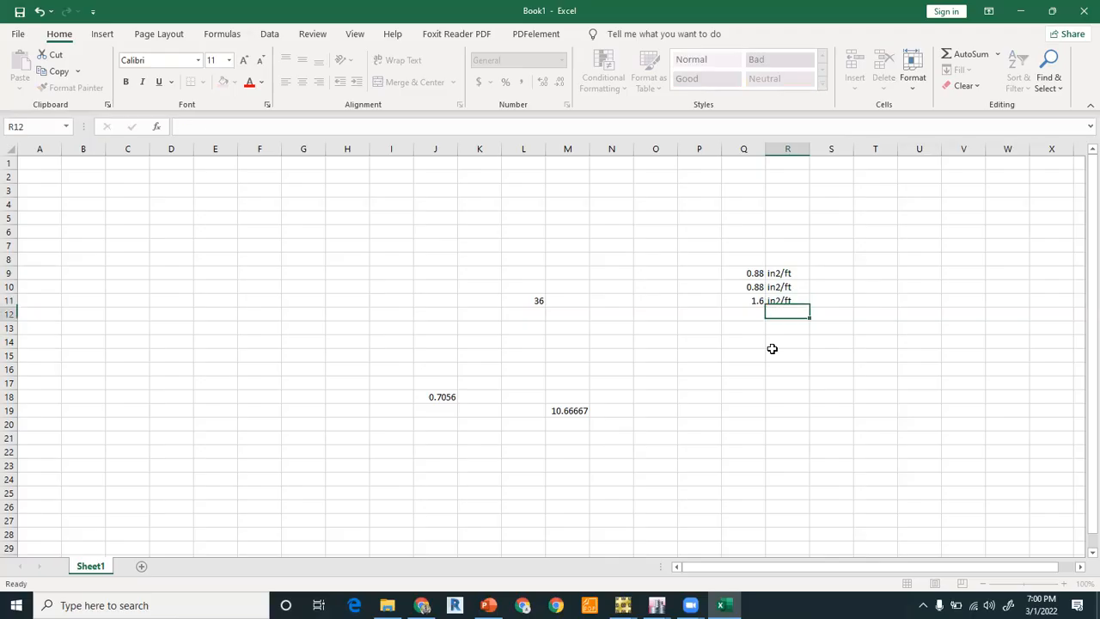
# - Total the three steel areas in cell Q12 with a SUM of Q9:Q11
pyautogui.press('Left')
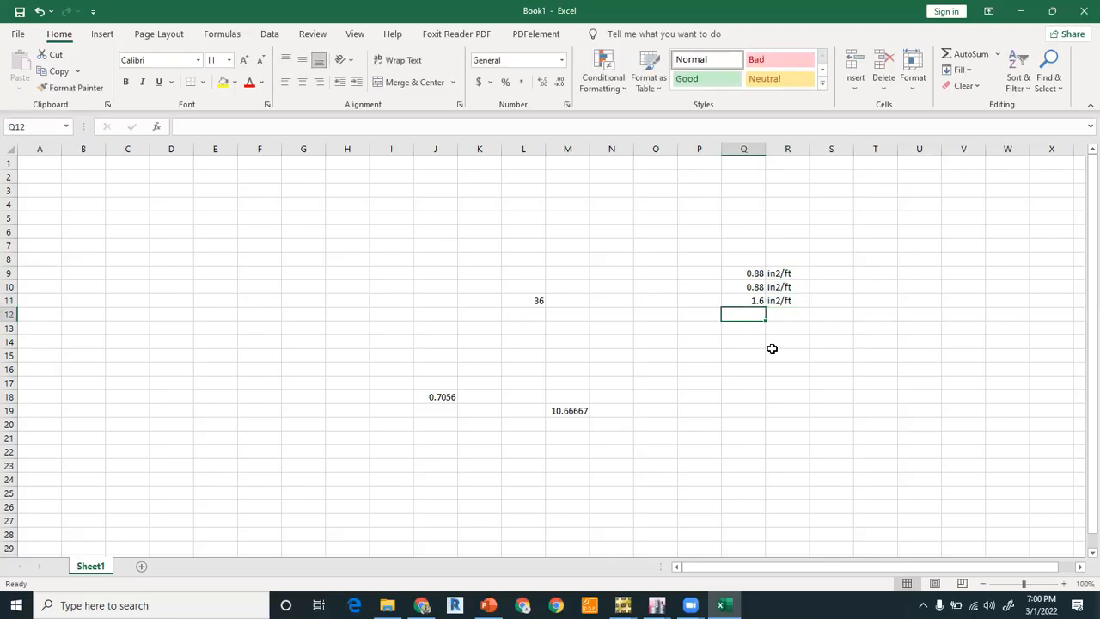
pyautogui.write('=sum')
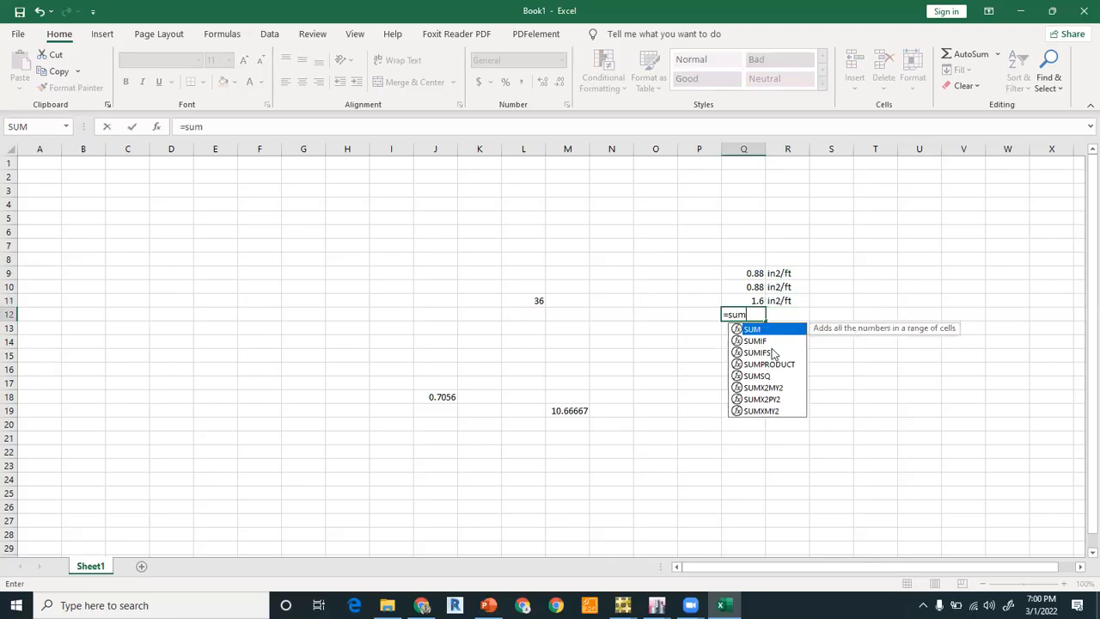
pyautogui.doubleClick(753, 330)
pyautogui.moveTo(753, 273); pyautogui.dragTo(760, 294)
pyautogui.press('Return')
pyautogui.click(762, 383)
pyautogui.click(756, 315)
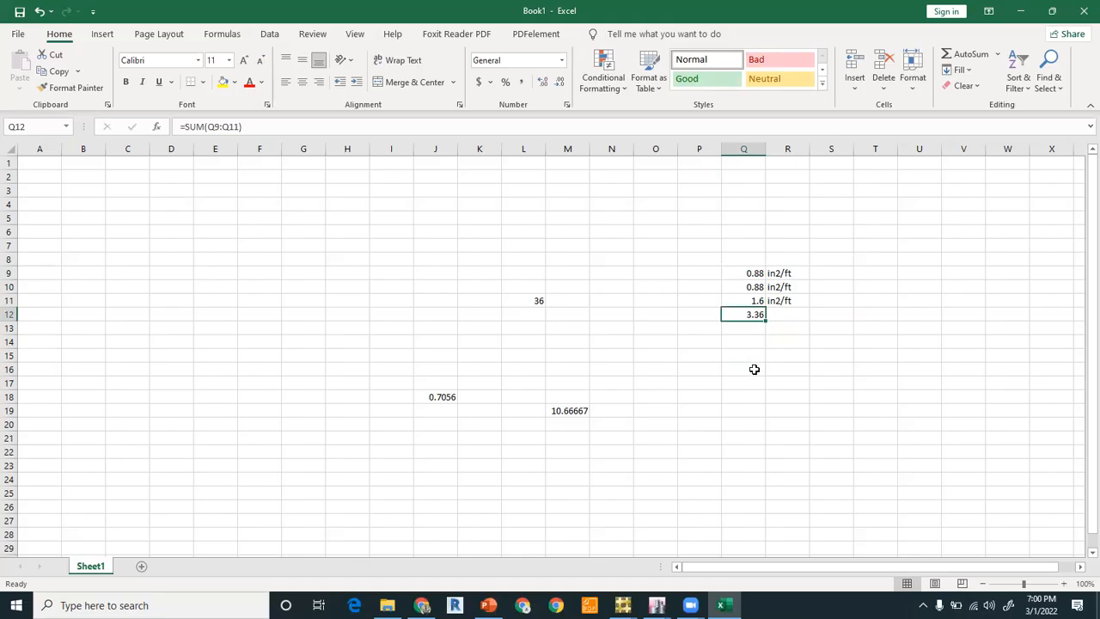
pyautogui.press('Down')
pyautogui.press('Down')
pyautogui.press('Down')
pyautogui.press('Down')
pyautogui.press('Down')
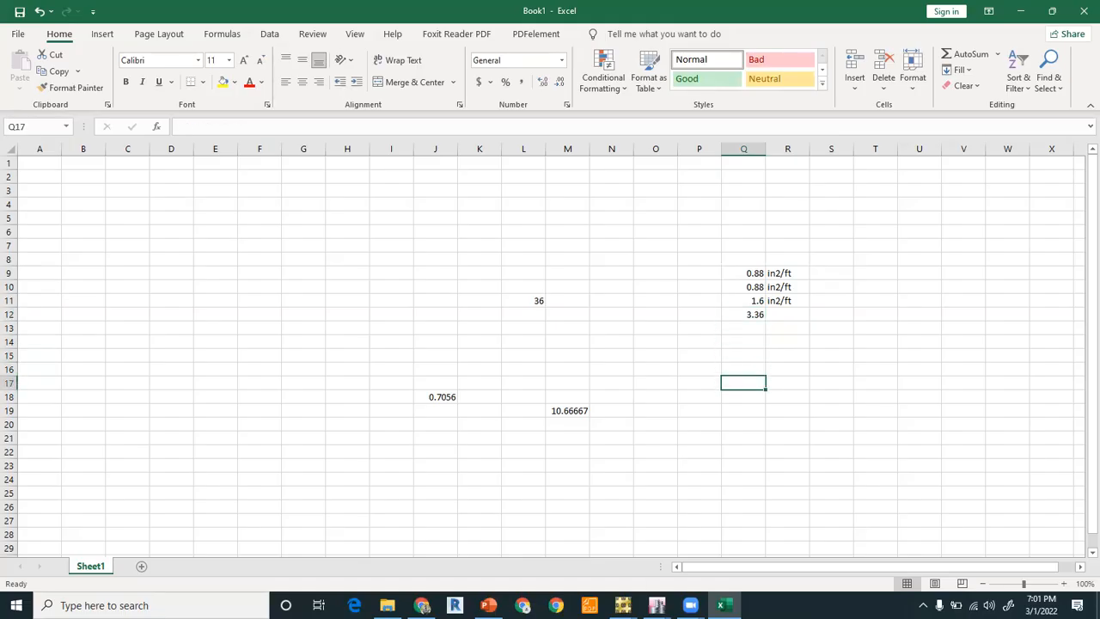
pyautogui.moveTo(623, 605)
pyautogui.click(588, 553)
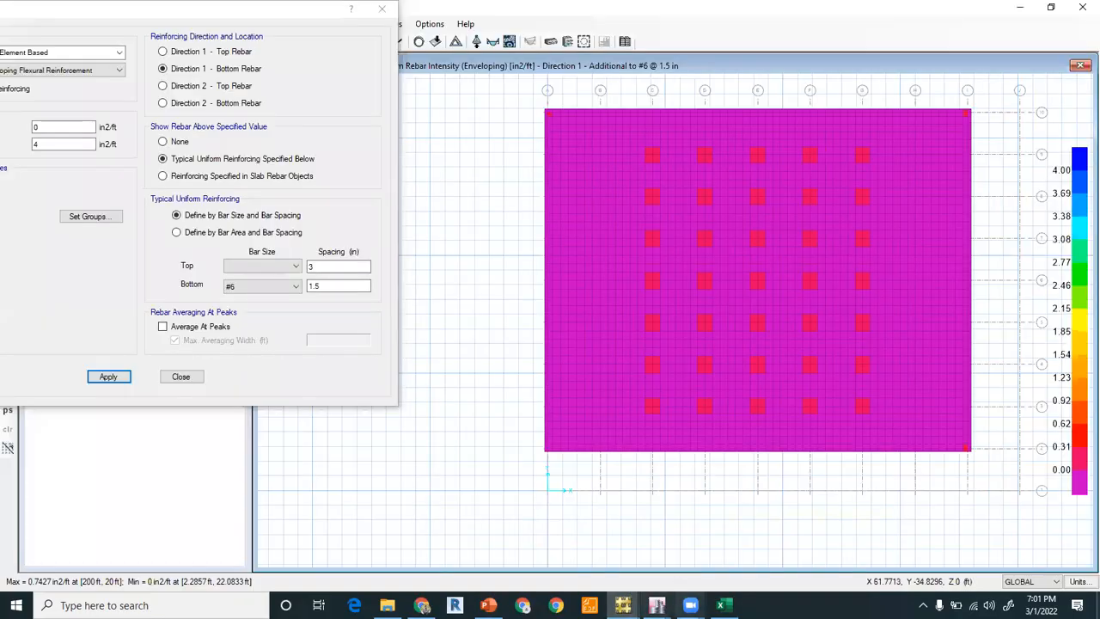
pyautogui.click(724, 605)
# - Calculate the equivalent #8 bar spacing in cell P13 with the formula =0.8/Q12*12
pyautogui.press('Up')
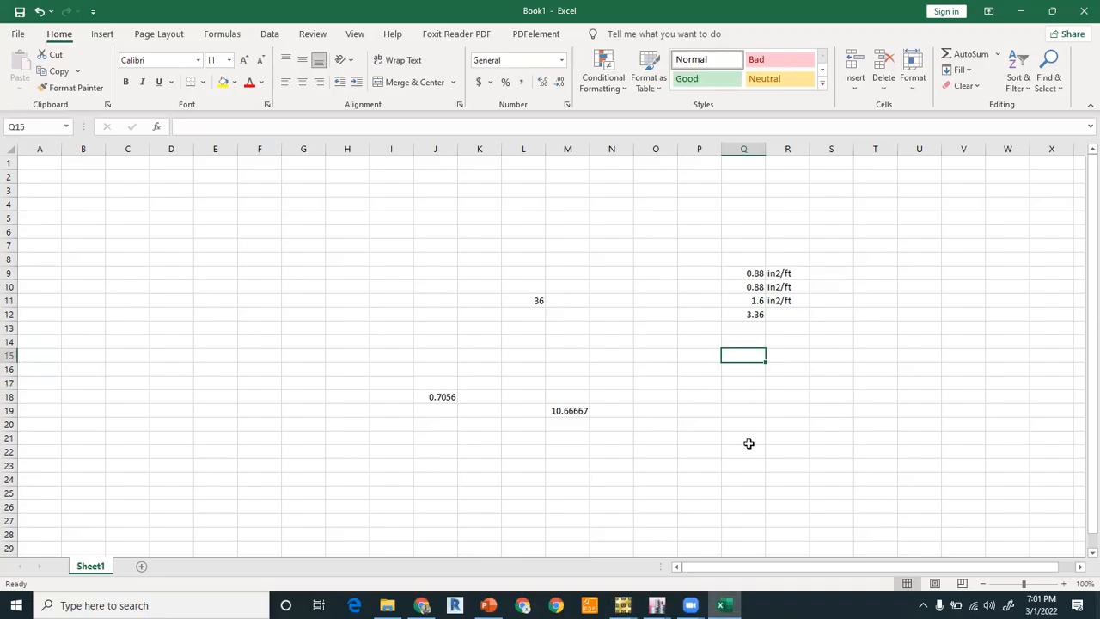
pyautogui.press('Left')
pyautogui.press('Up')
pyautogui.press('Right')
pyautogui.press('Left')
pyautogui.press('Up')
pyautogui.press('Up')
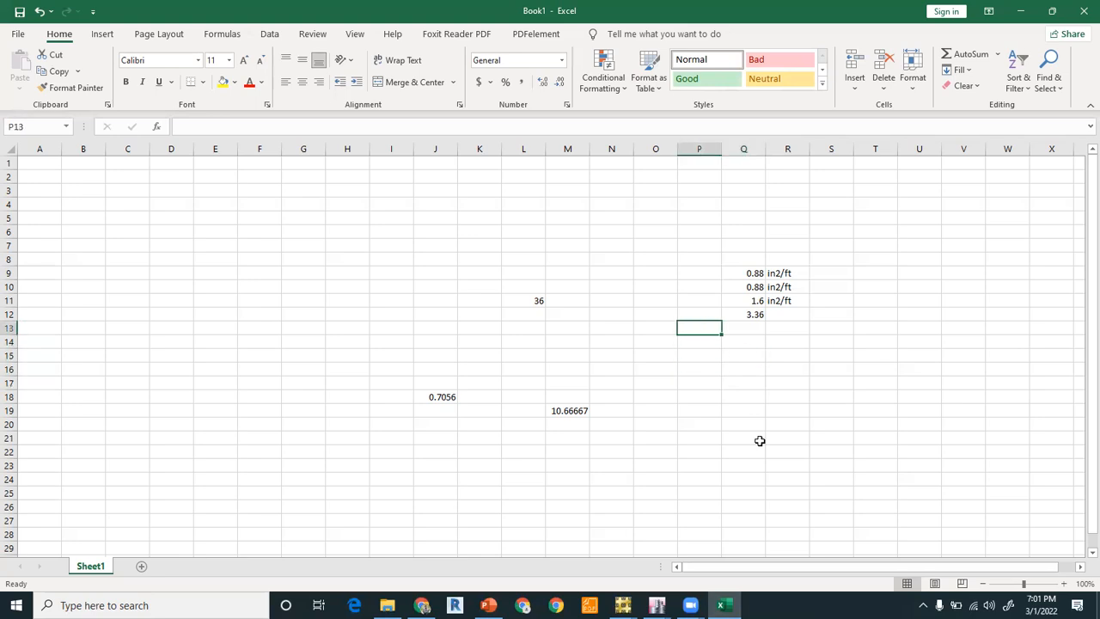
pyautogui.write('0')
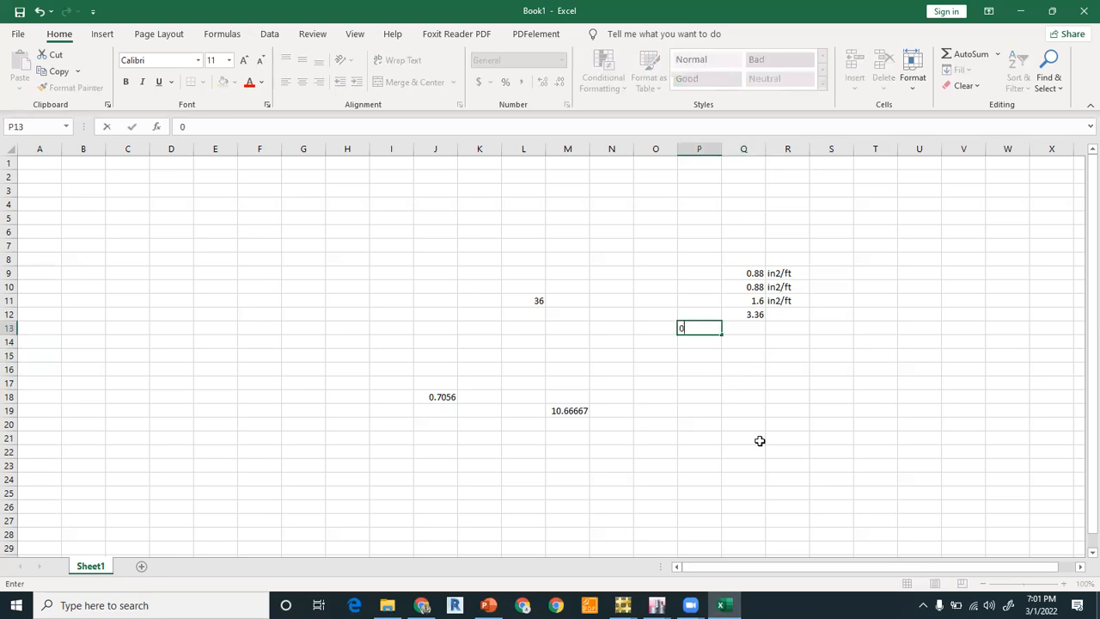
pyautogui.write('.8')
pyautogui.press('BackSpace')
pyautogui.press('BackSpace')
pyautogui.press('BackSpace')
pyautogui.write('=')
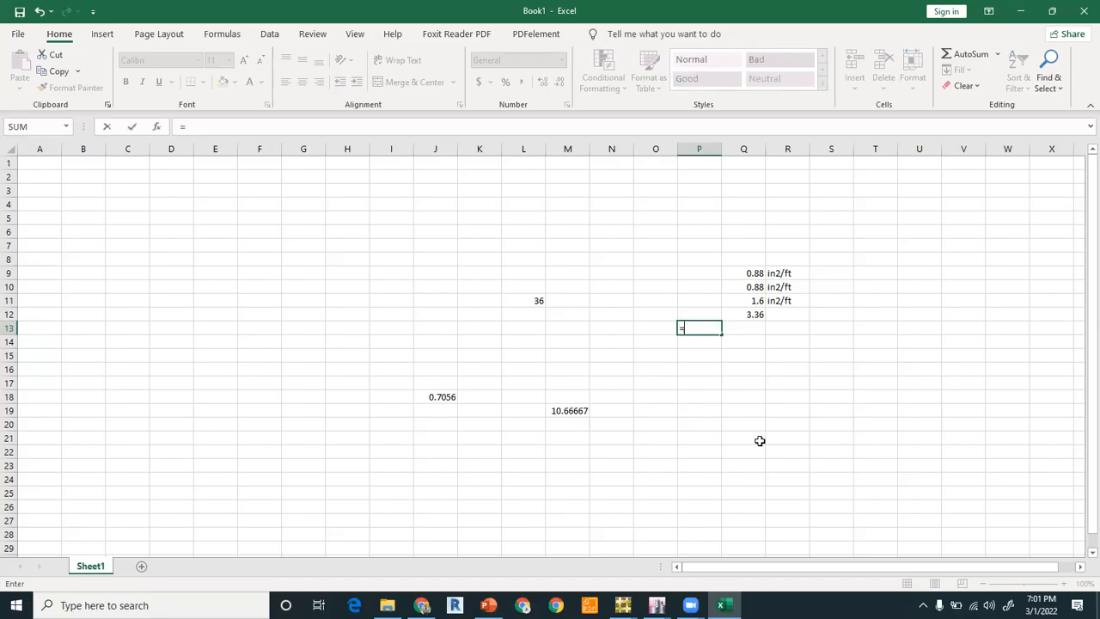
pyautogui.write('0.8')
pyautogui.press('Up')
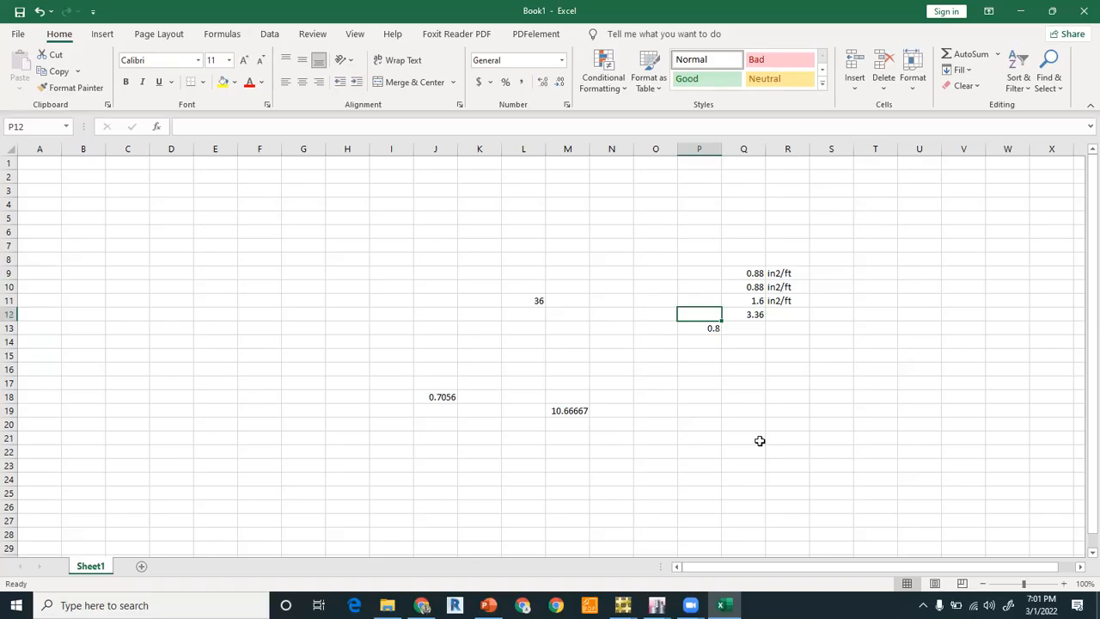
pyautogui.doubleClick(709, 335)
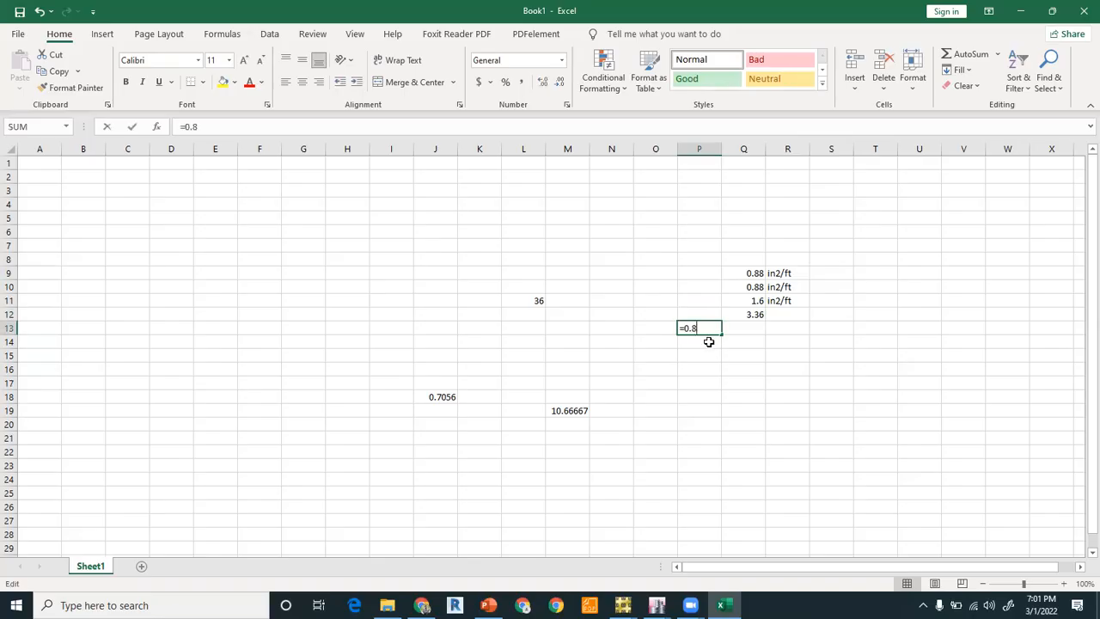
pyautogui.write('/')
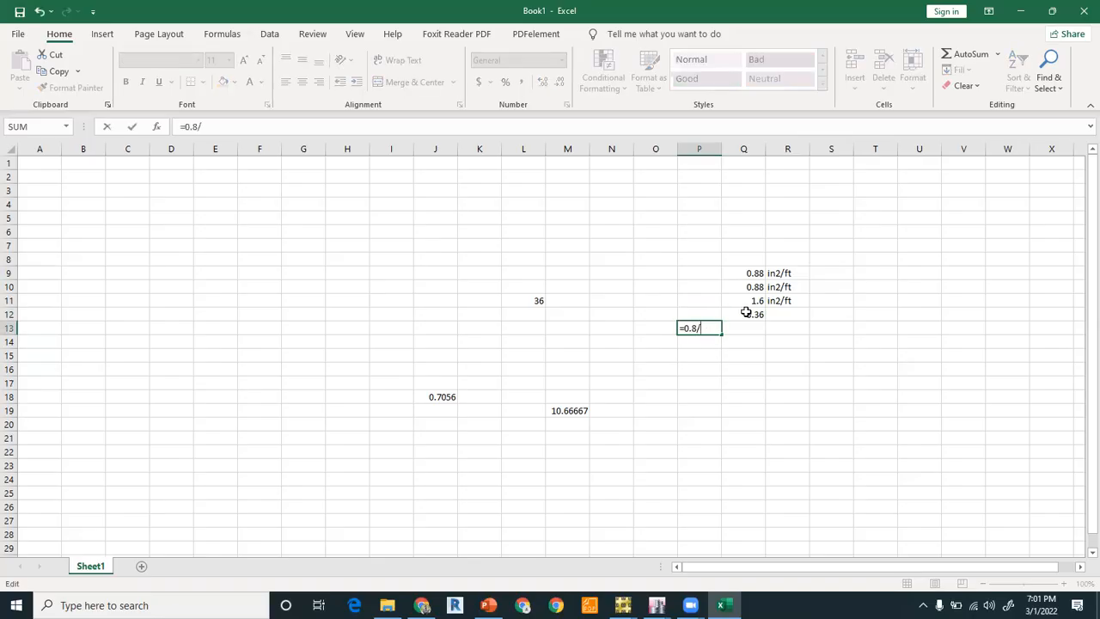
pyautogui.click(744, 314)
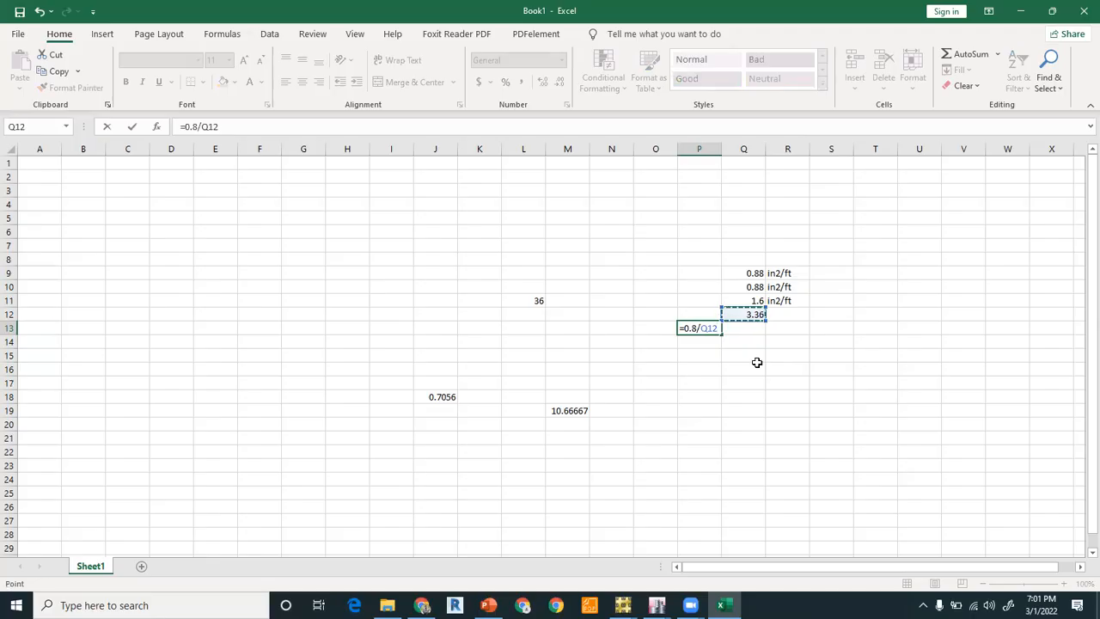
pyautogui.write('*12')
pyautogui.press('Return')
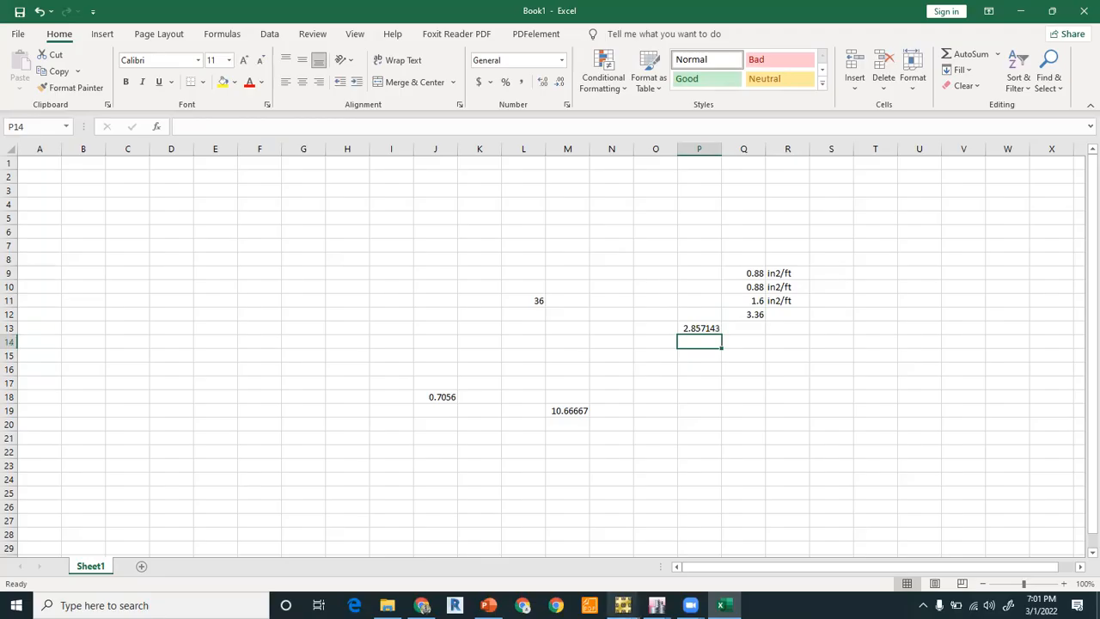
# - Switch to SAFE, set the typical bottom reinforcing to #8 bars at 2.85 in spacing and apply it to the display
pyautogui.click(623, 605)
pyautogui.click(296, 286)
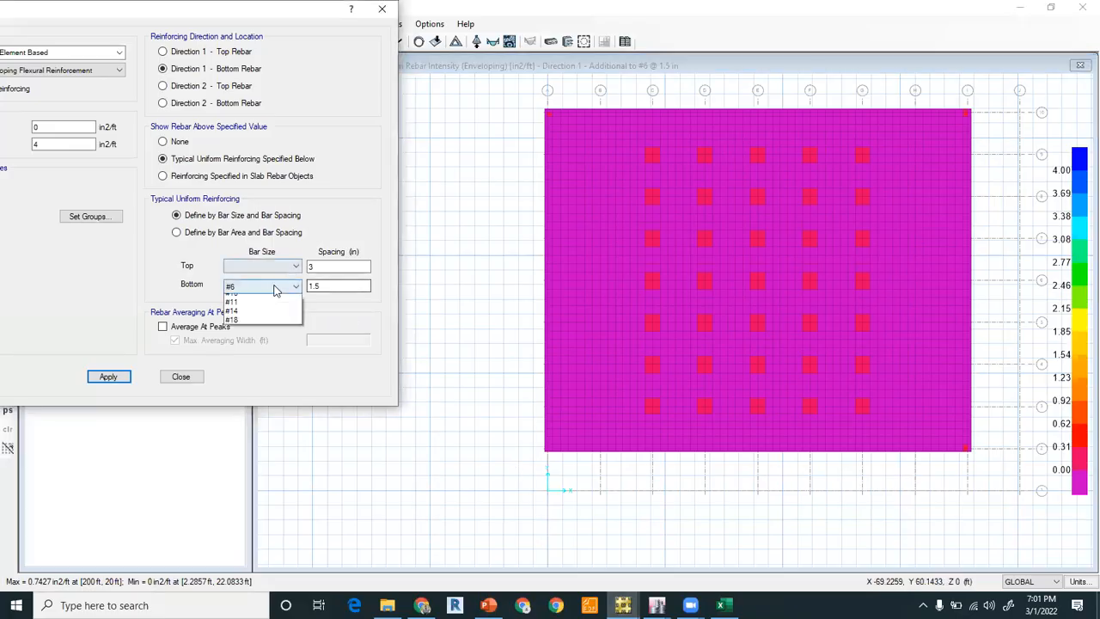
pyautogui.click(243, 352)
pyautogui.press('Tab')
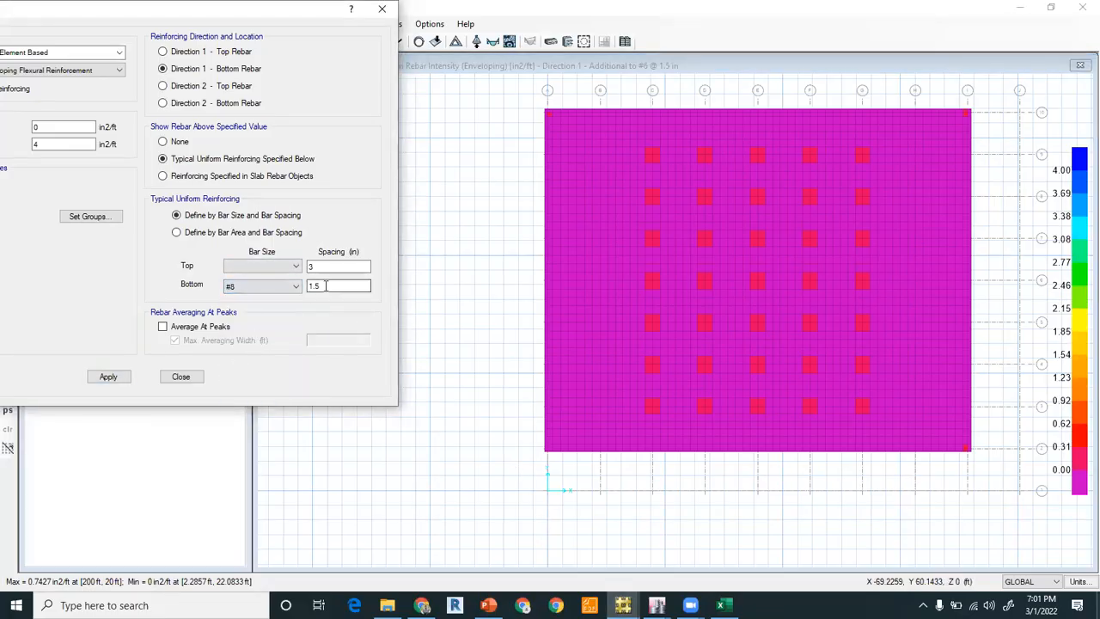
pyautogui.write('2')
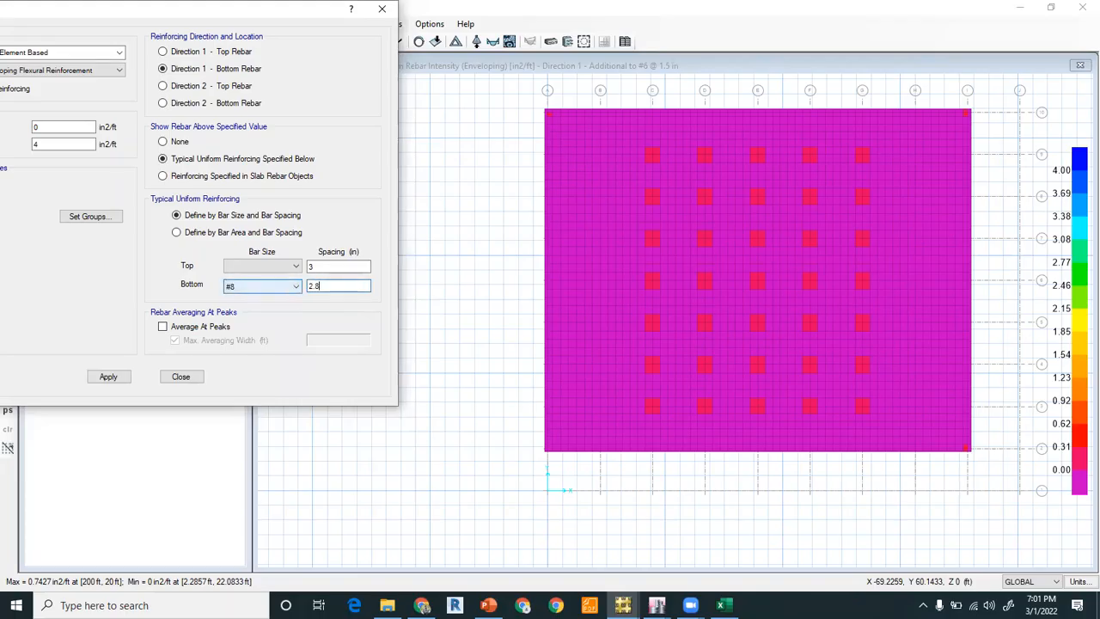
pyautogui.click(114, 376)
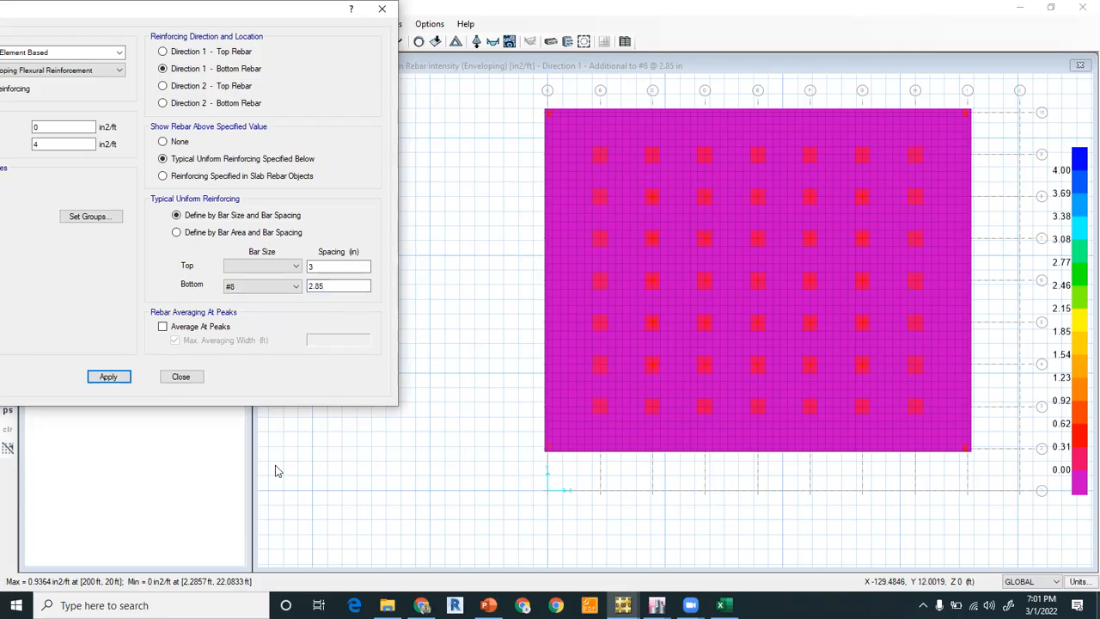
# - Inspect the additional Direction 1 bottom rebar intensity at the column locations across the raft
pyautogui.moveTo(599, 364)
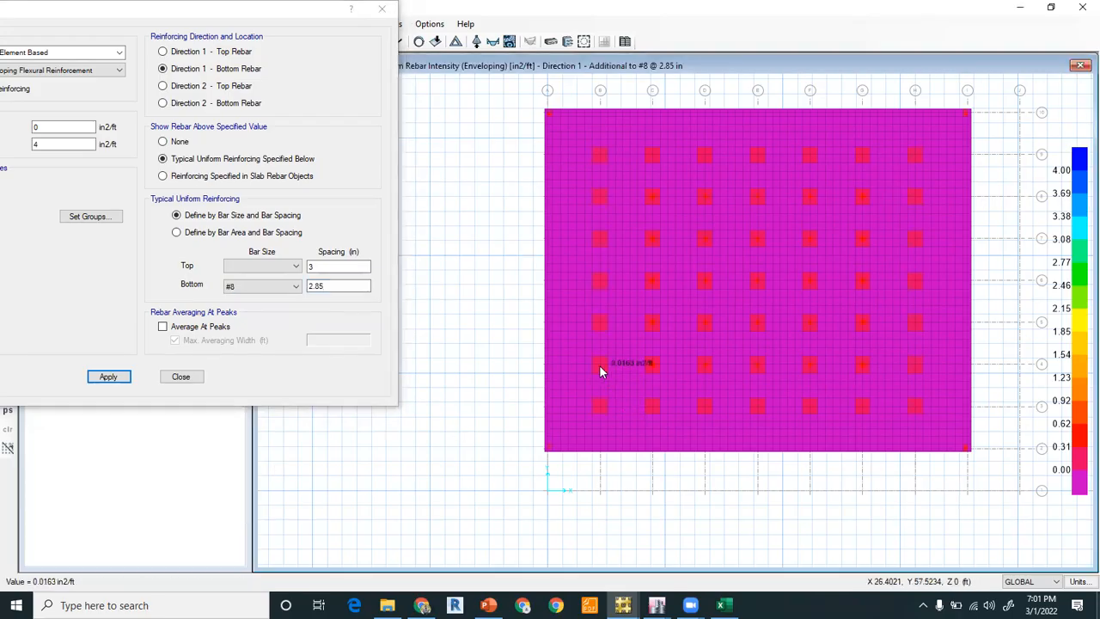
pyautogui.moveTo(653, 330)
pyautogui.moveTo(610, 280)
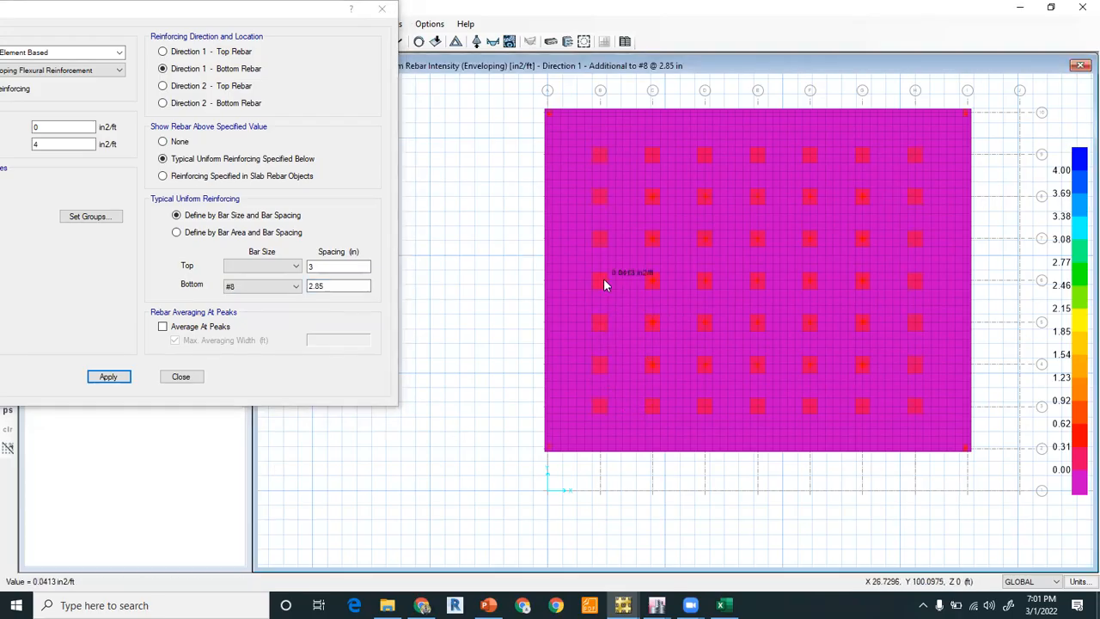
pyautogui.moveTo(869, 211)
pyautogui.moveTo(643, 181)
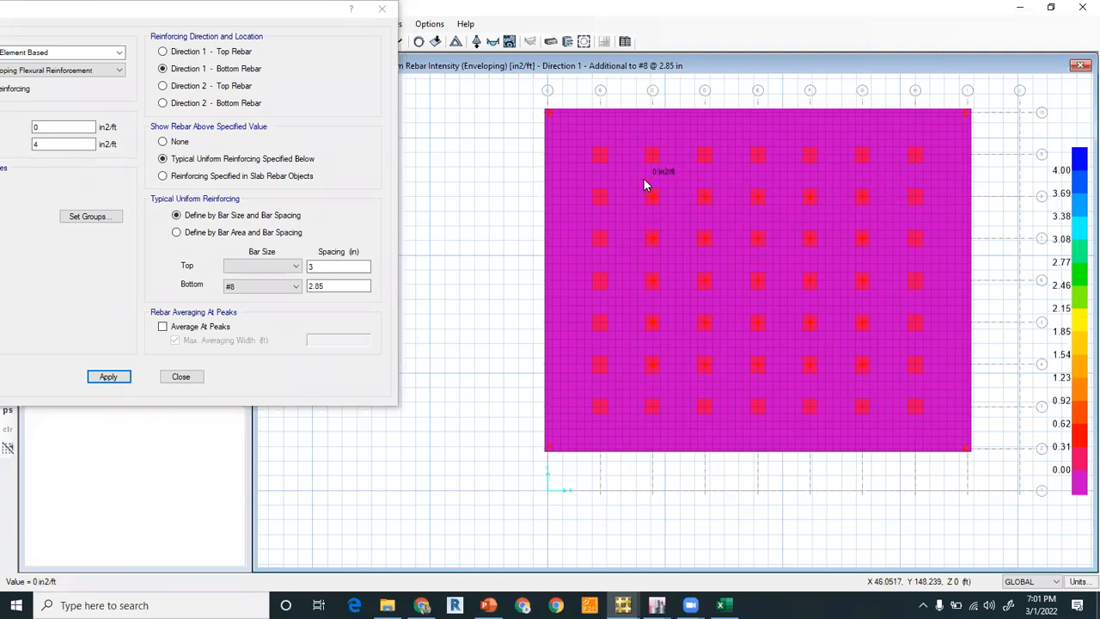
pyautogui.moveTo(656, 307)
pyautogui.scroll(2, 598, 362)
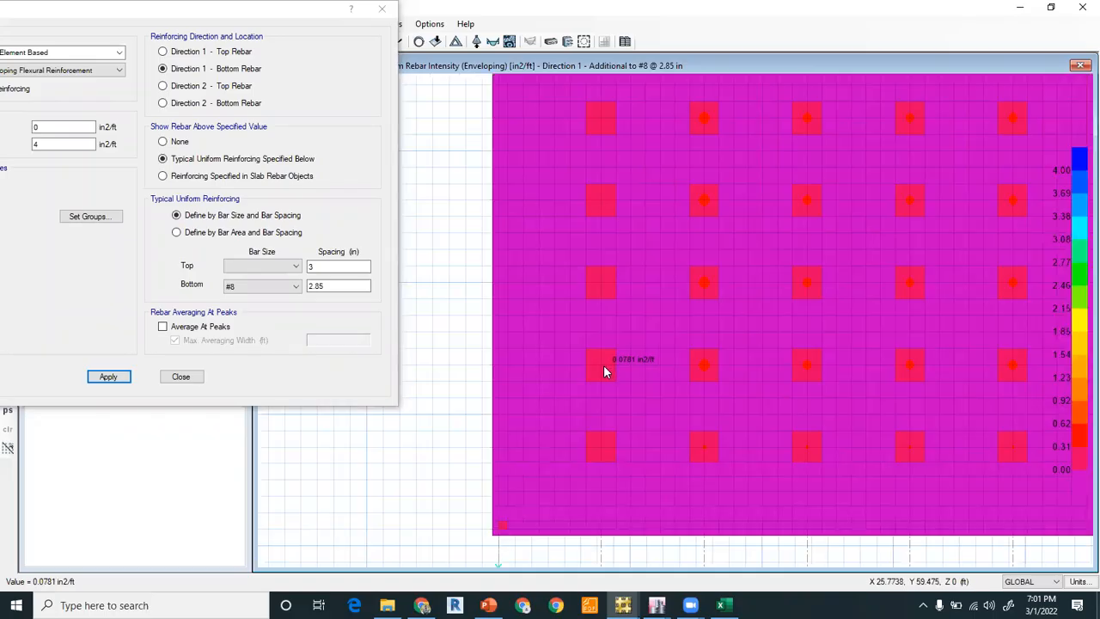
# - Switch to Excel and enter =0.44/0.07 in cell P24 for the additional bar spacing in feet
pyautogui.click(724, 605)
pyautogui.click(700, 478)
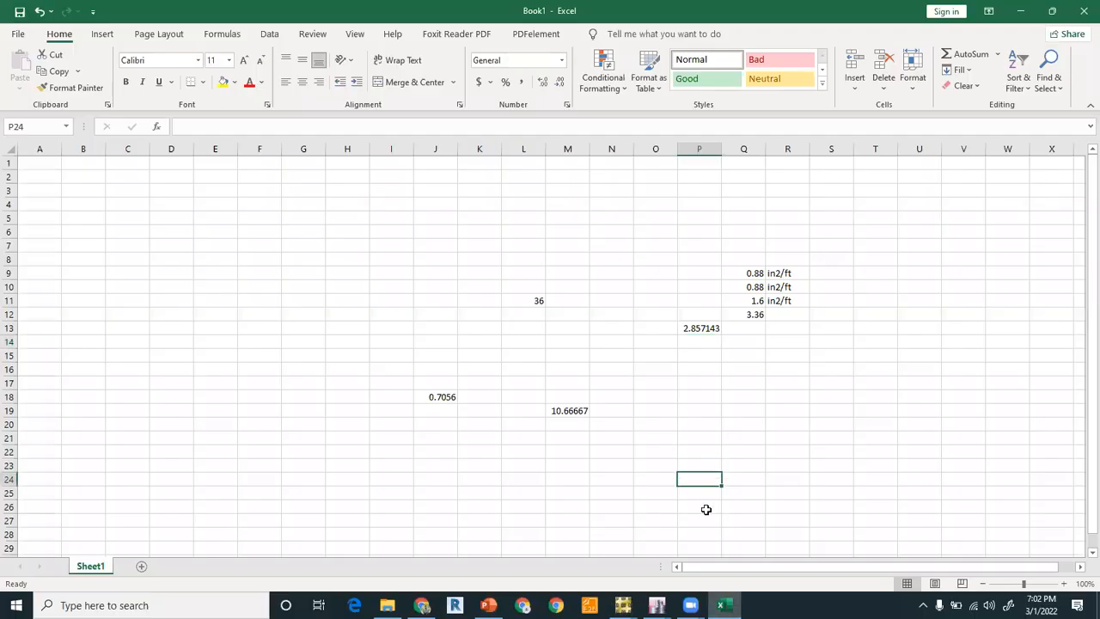
pyautogui.write('=0.44.0.07')
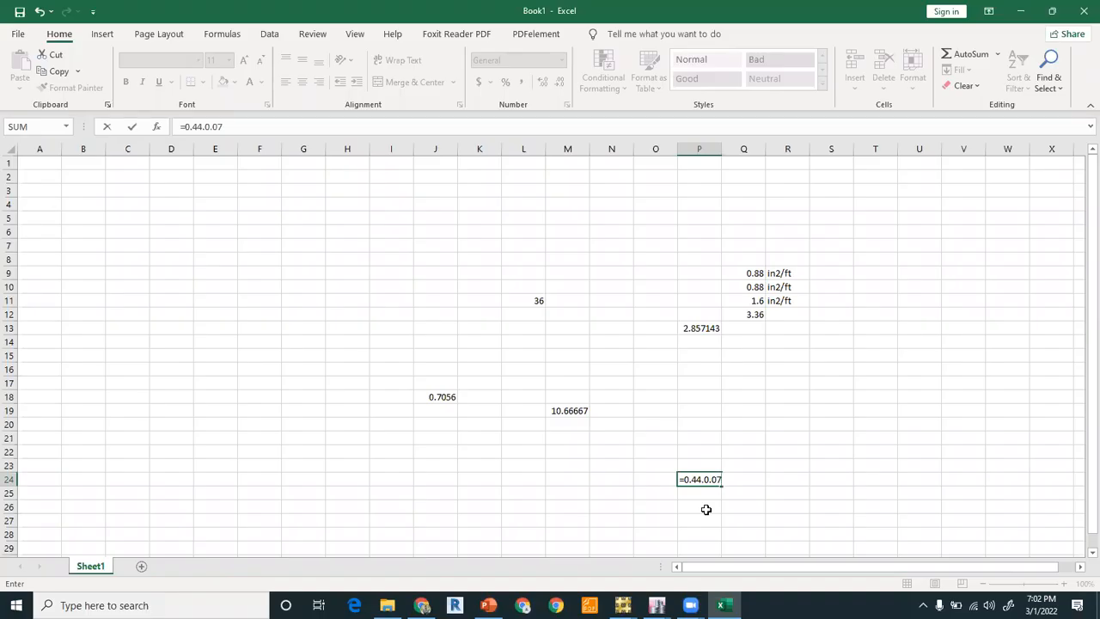
pyautogui.press('Return')
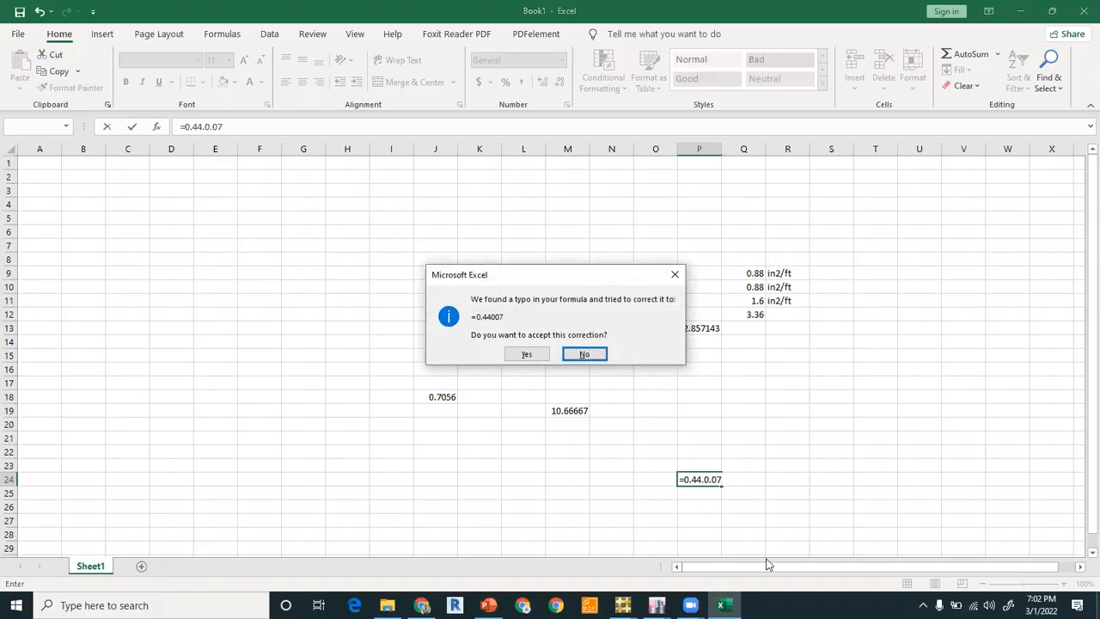
pyautogui.click(584, 354)
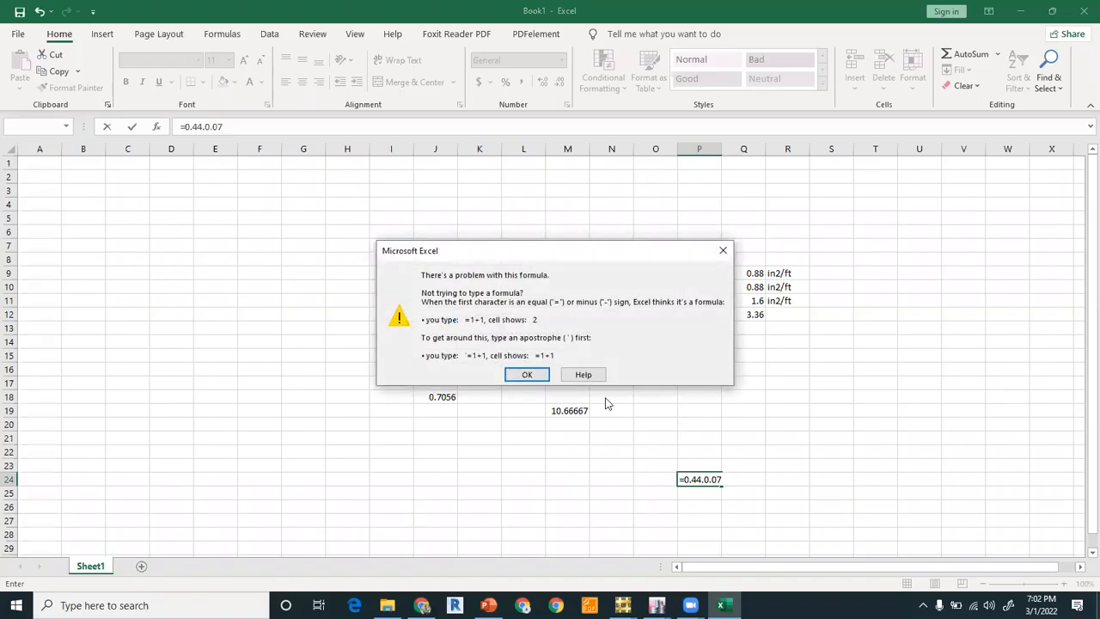
pyautogui.click(523, 375)
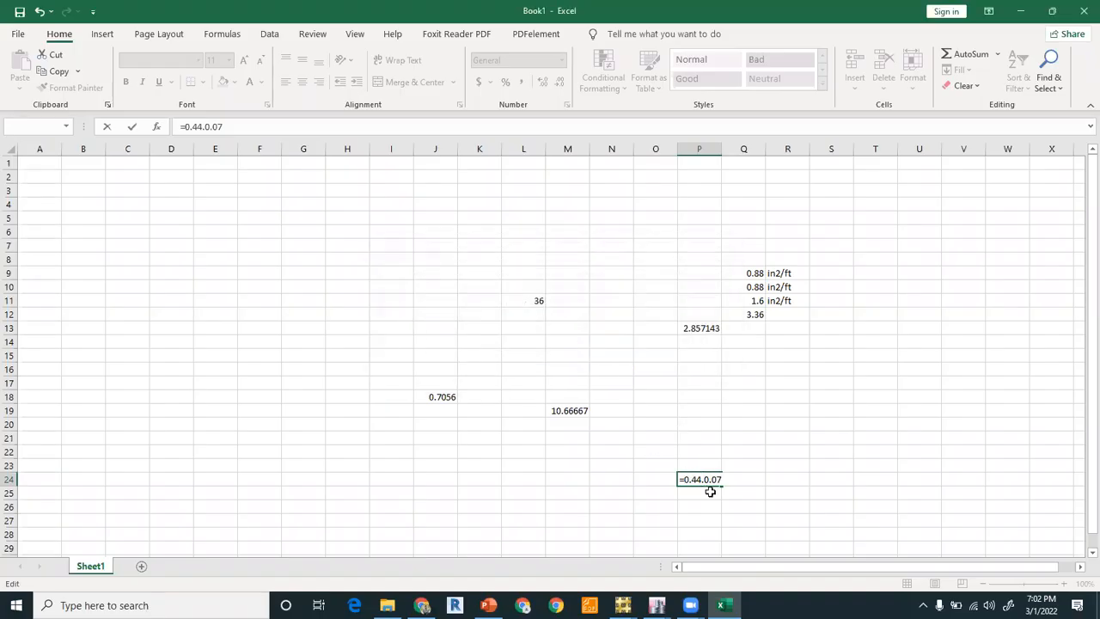
pyautogui.press('BackSpace')
pyautogui.write('/')
pyautogui.press('Return')
# - Convert the spacing in P24 to inches by entering =P24*12 in cell P25
pyautogui.write('=')
pyautogui.press('Up')
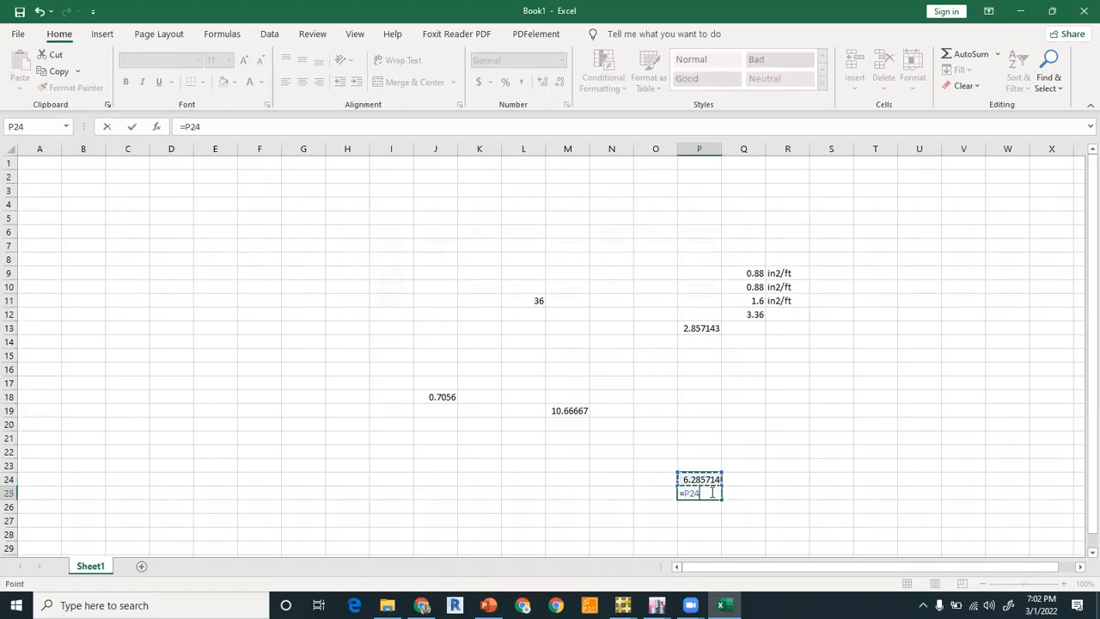
pyautogui.write('*12')
pyautogui.press('Return')
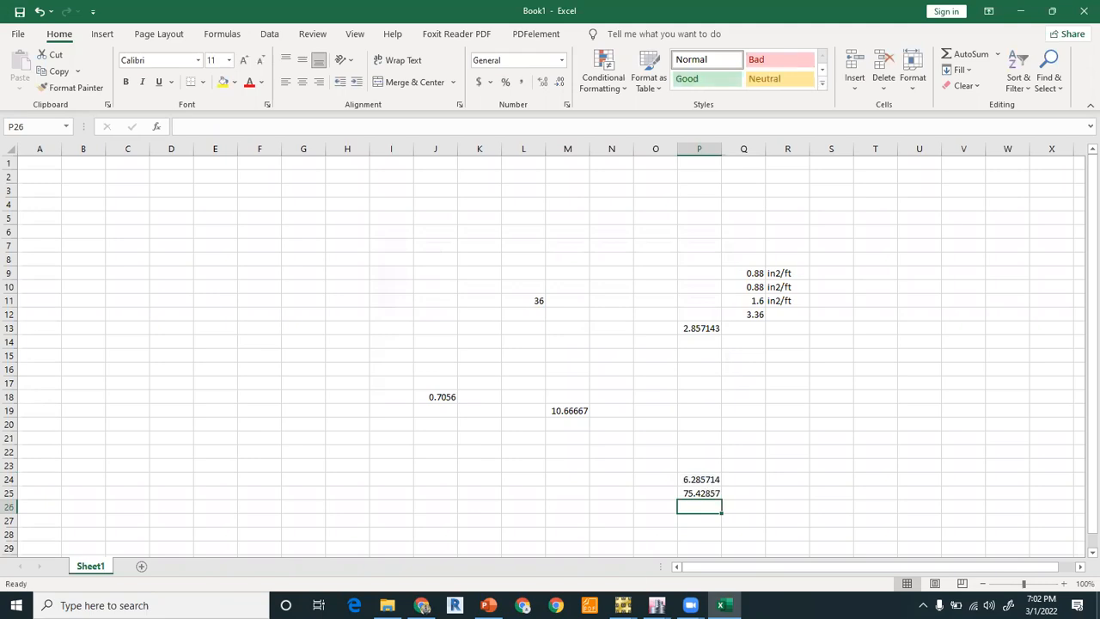
pyautogui.moveTo(623, 605)
pyautogui.click(516, 542)
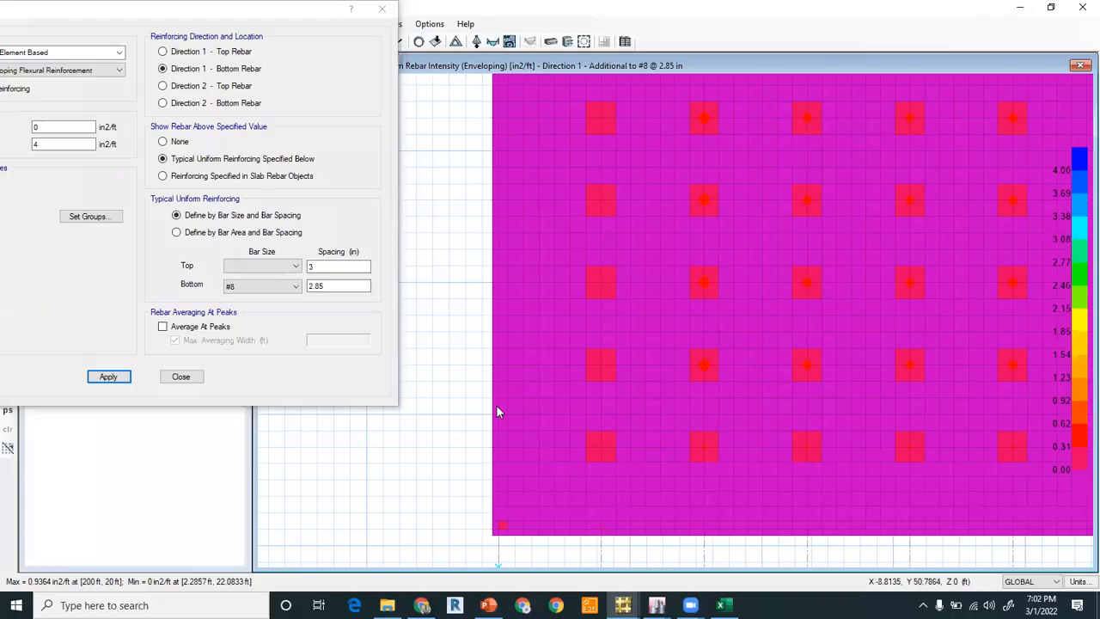
pyautogui.click(723, 605)
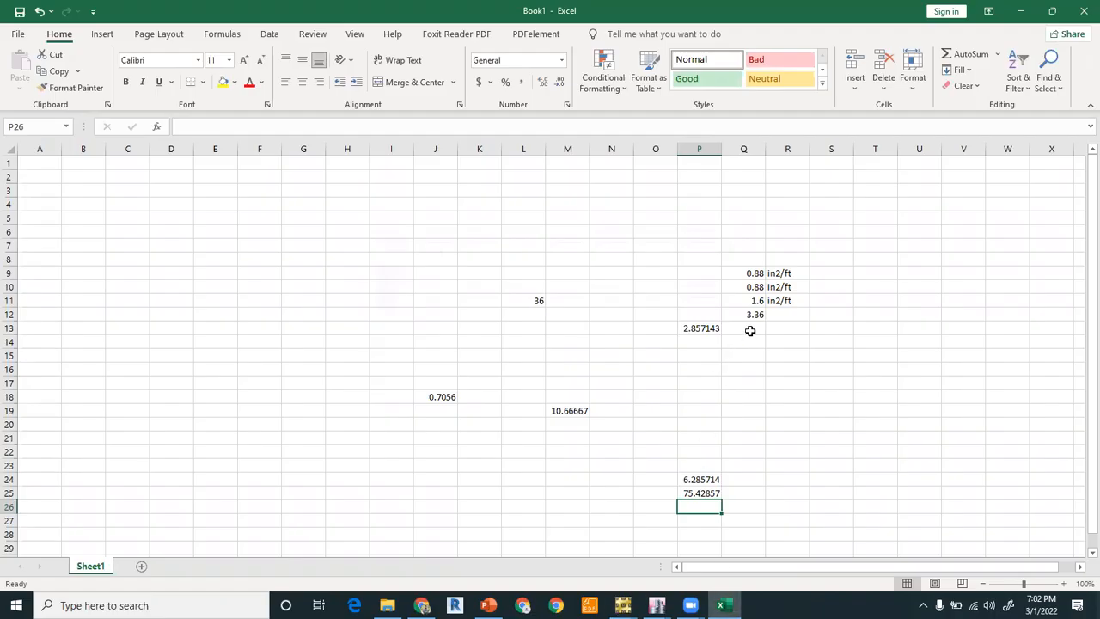
# - Recalculate the rebar intensity in cell Q11 using =0.8/5 converted to in2/ft, and check the resulting combined bar spacing in P13
pyautogui.doubleClick(757, 301)
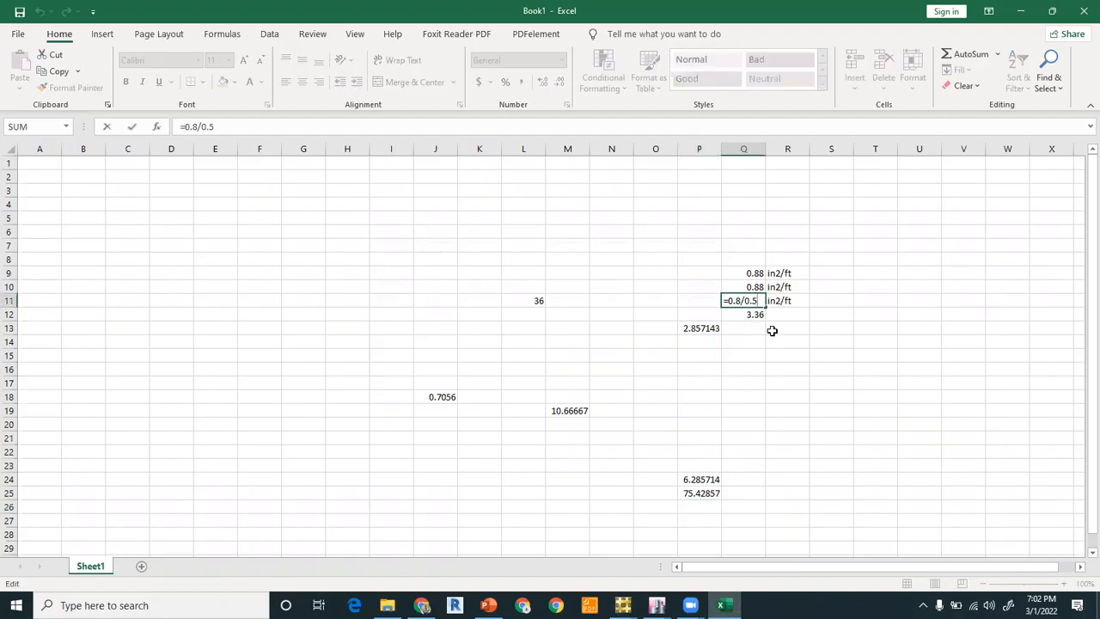
pyautogui.press('Return')
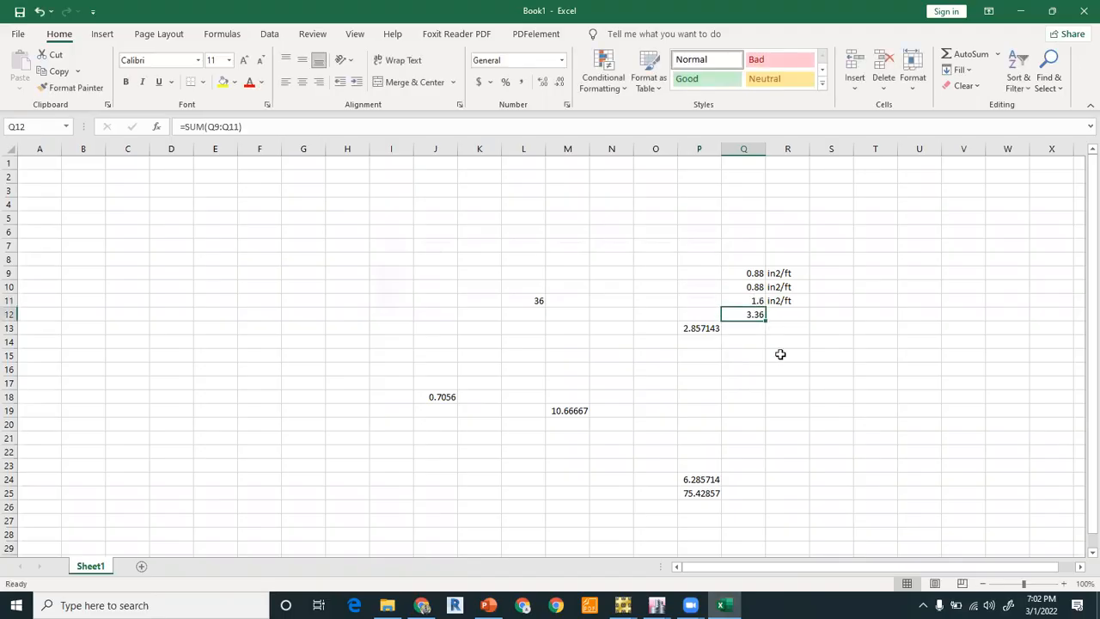
pyautogui.doubleClick(754, 300)
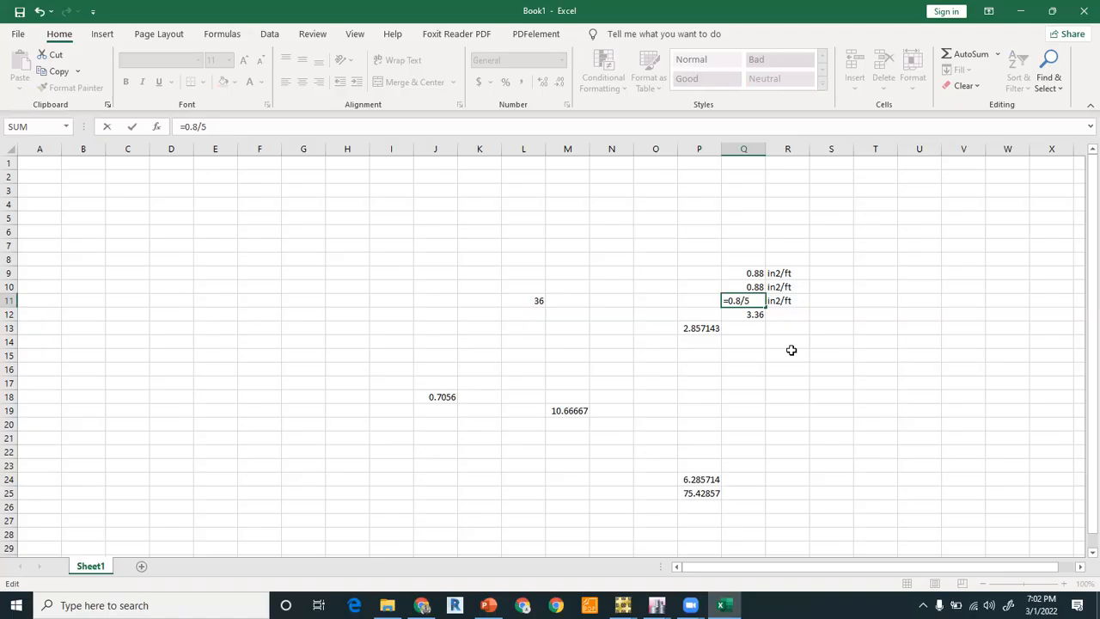
pyautogui.press('Return')
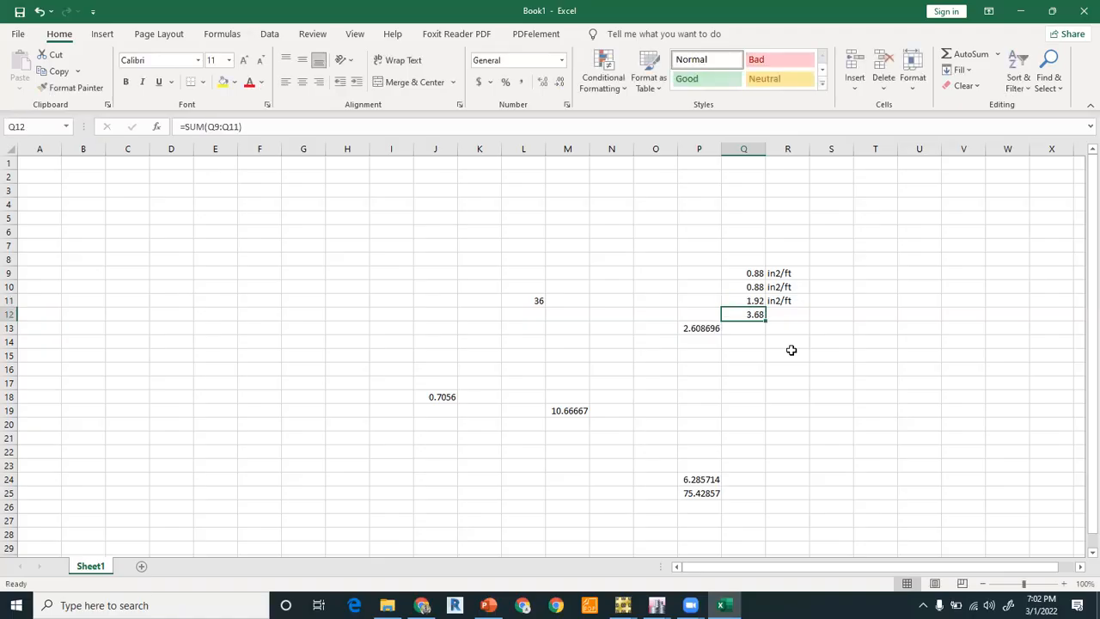
pyautogui.click(751, 330)
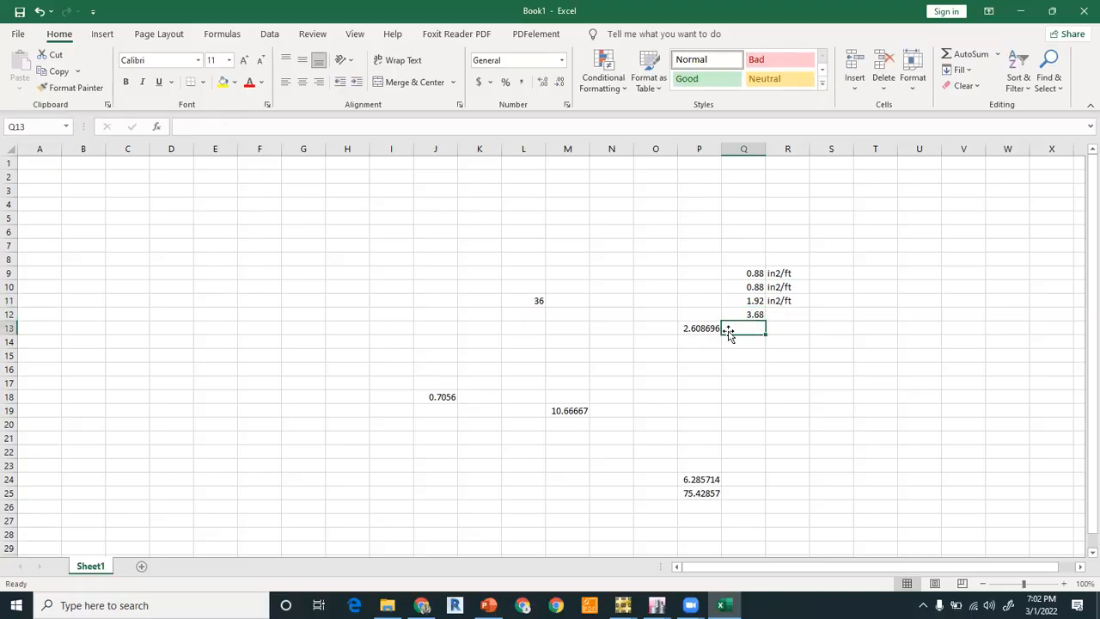
pyautogui.click(698, 334)
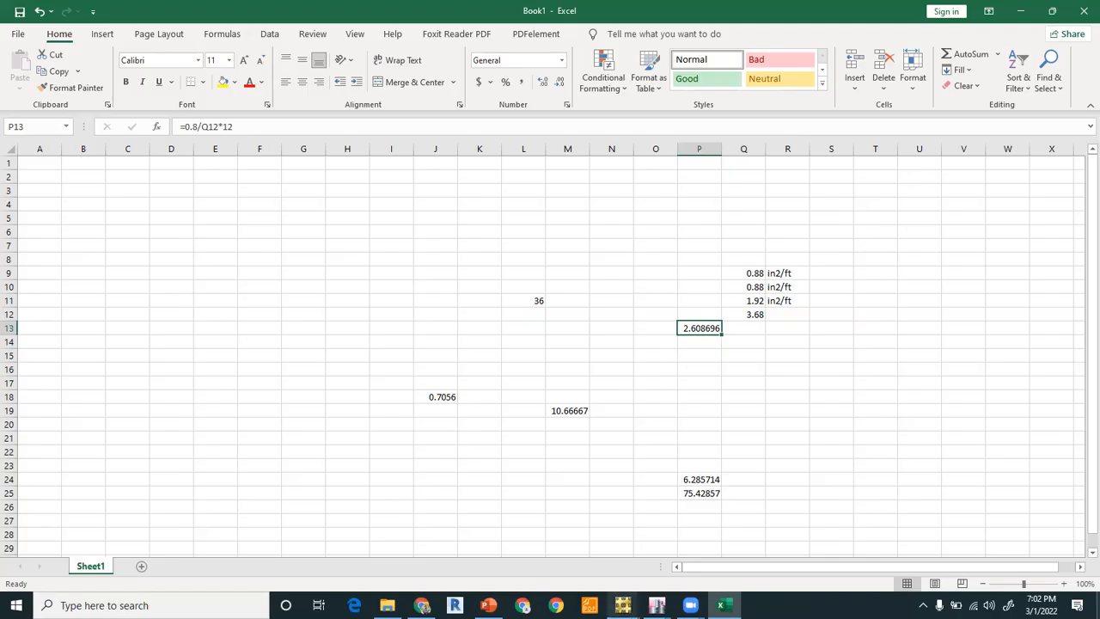
# - Switch to SAFE, set the typical bottom reinforcing spacing to 2.6 in for the #8 bars and apply it to the Direction 1 display
pyautogui.moveTo(623, 605)
pyautogui.click(568, 538)
pyautogui.doubleClick(340, 286)
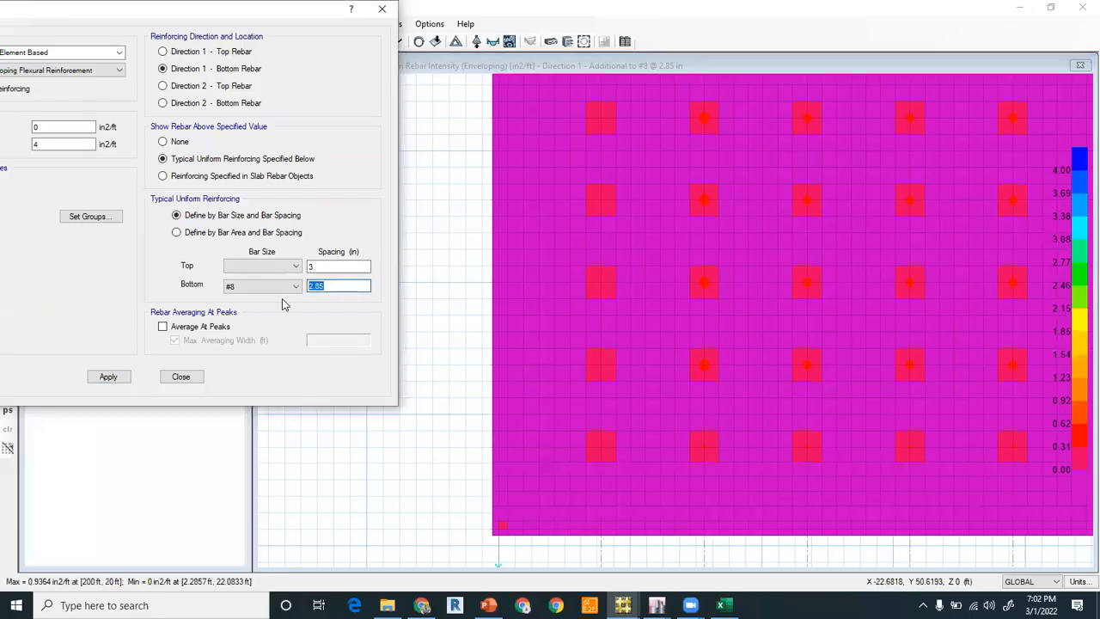
pyautogui.write('2')
pyautogui.click(114, 377)
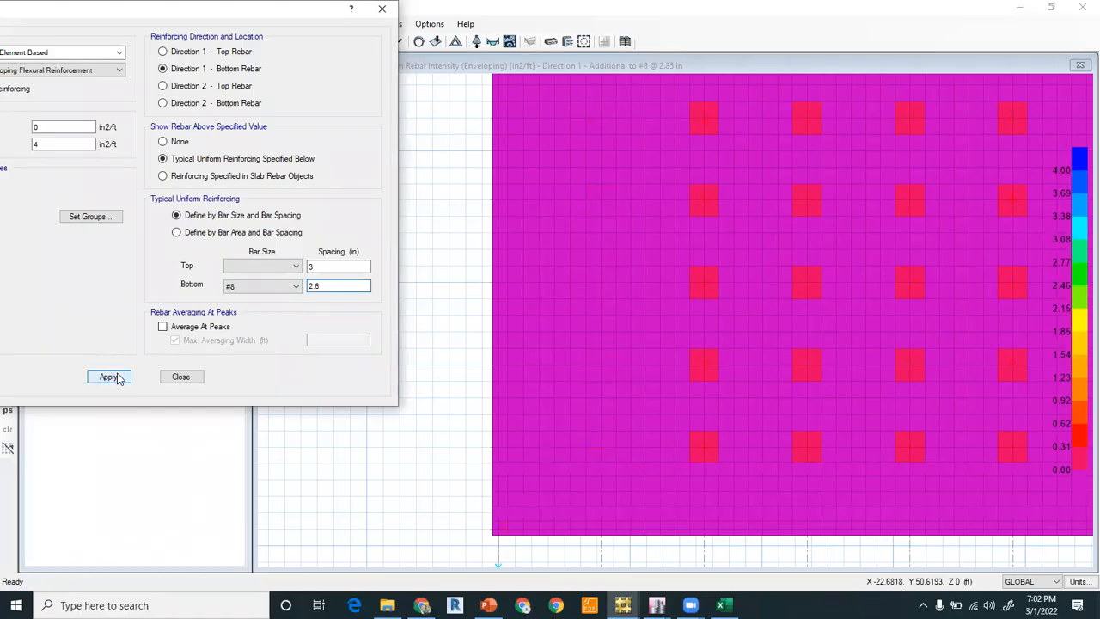
pyautogui.click(118, 379)
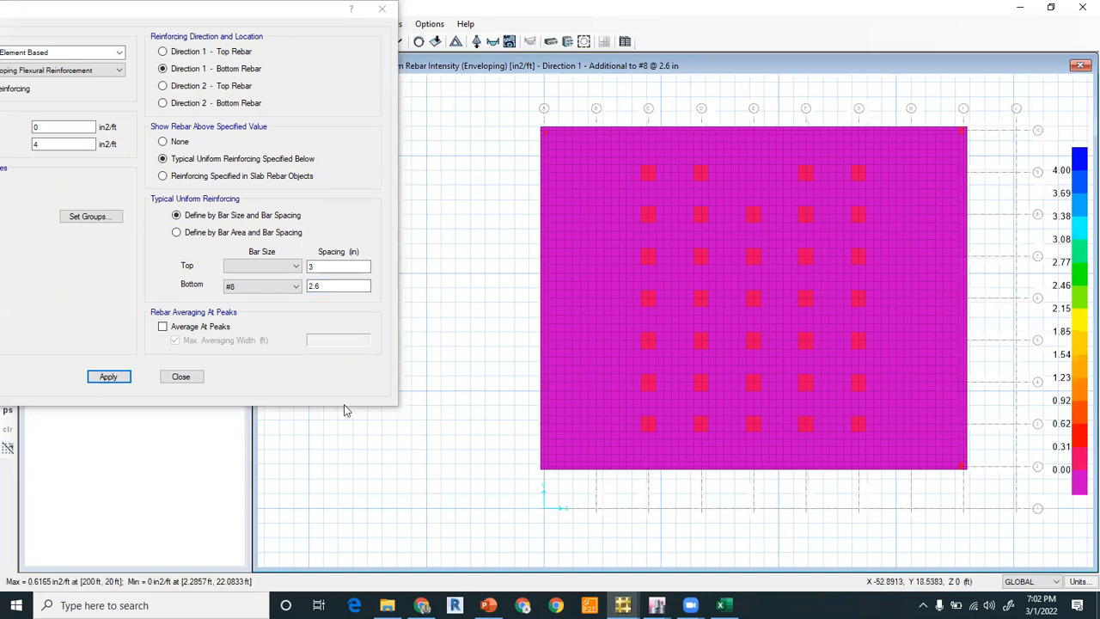
# - Display the additional Direction 2 bottom rebar intensity for #8 bars at 2.6 in, and switch to PowerPoint
pyautogui.click(204, 104)
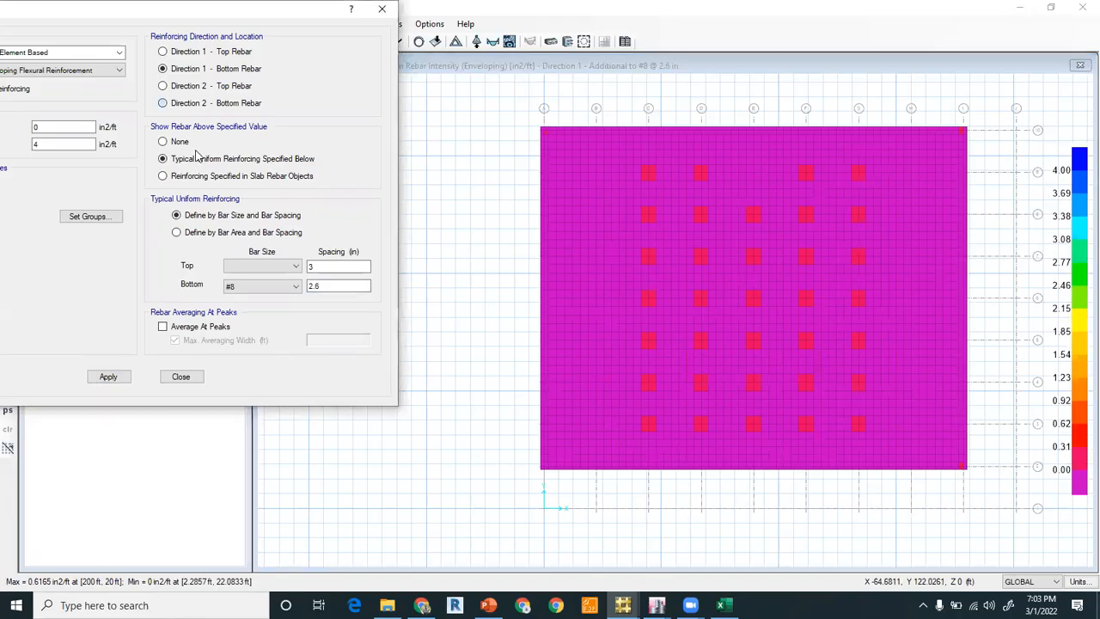
pyautogui.click(113, 378)
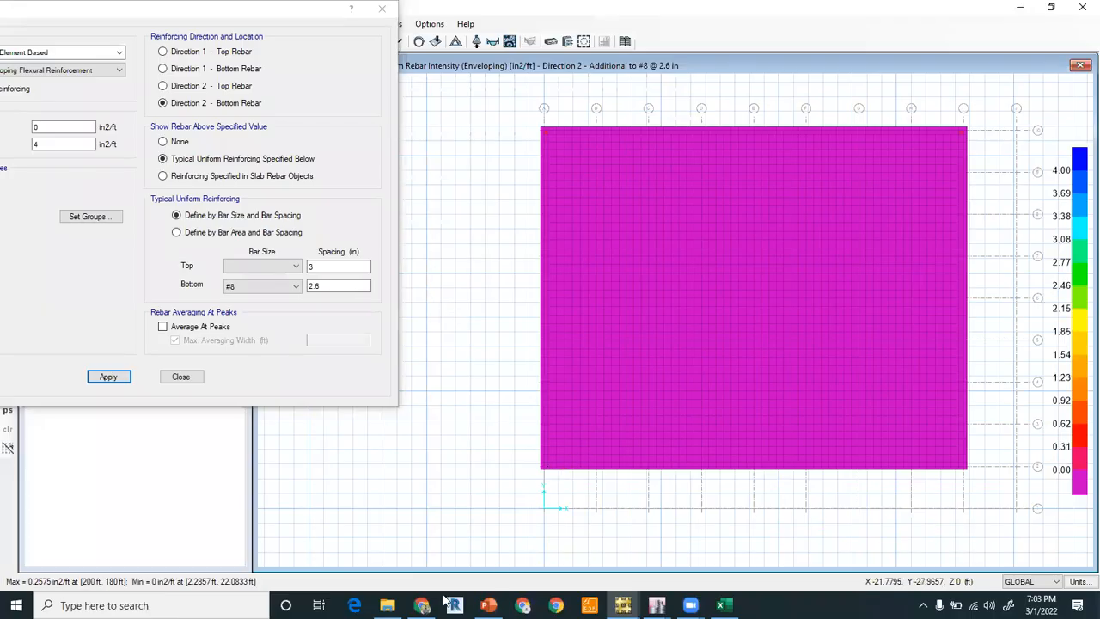
pyautogui.click(488, 605)
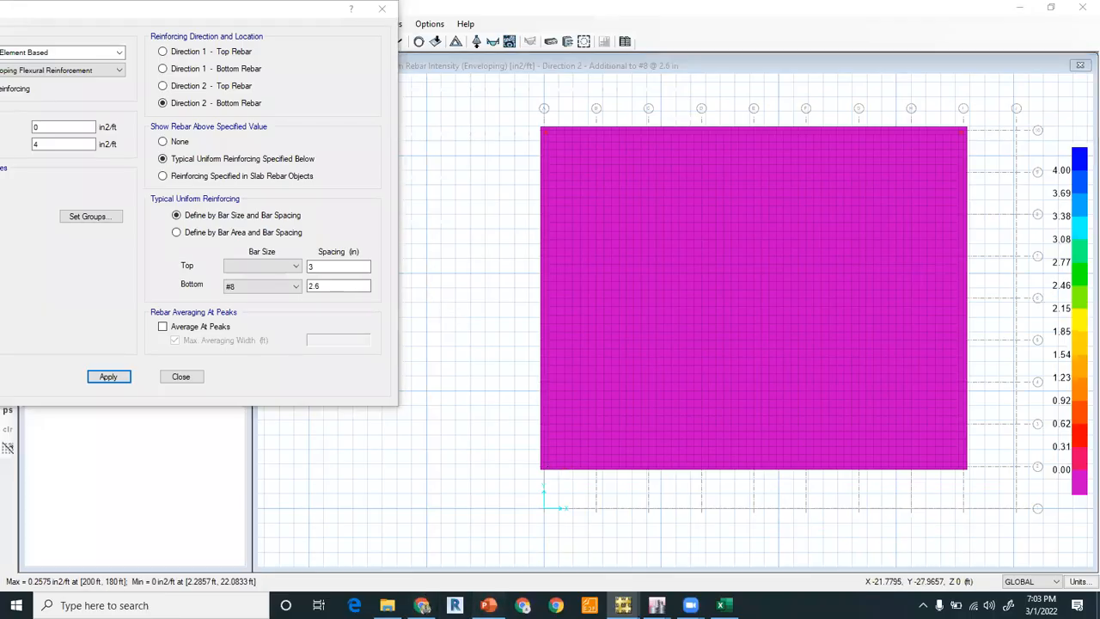